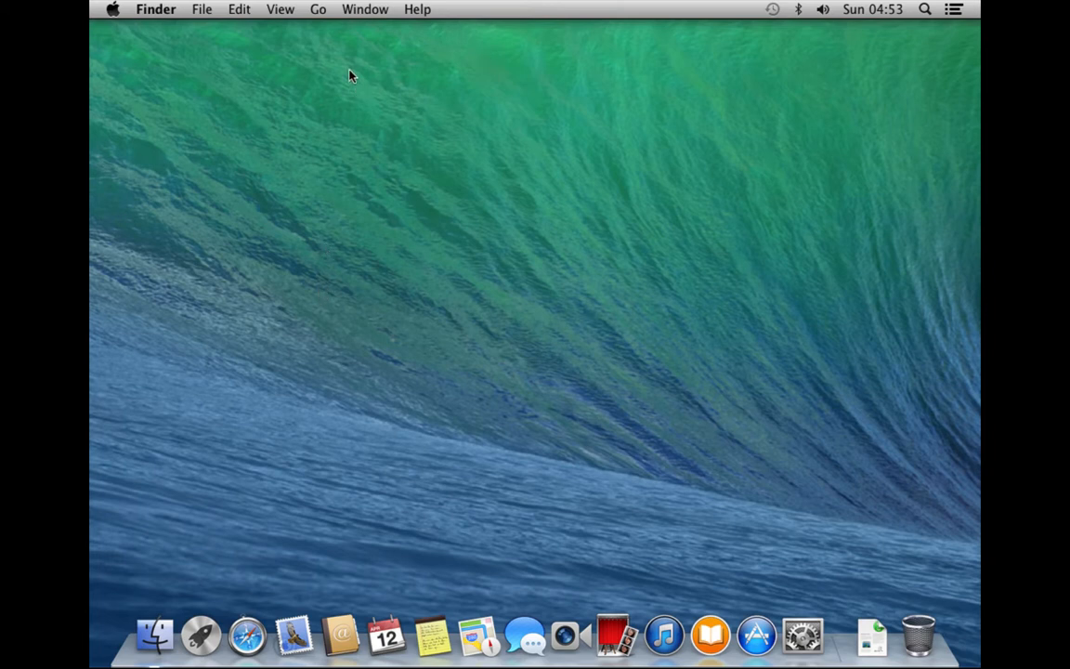
Open the Apple menu in the menu bar over the empty desktop
{"action": "left_click", "coordinate": [114, 10]}
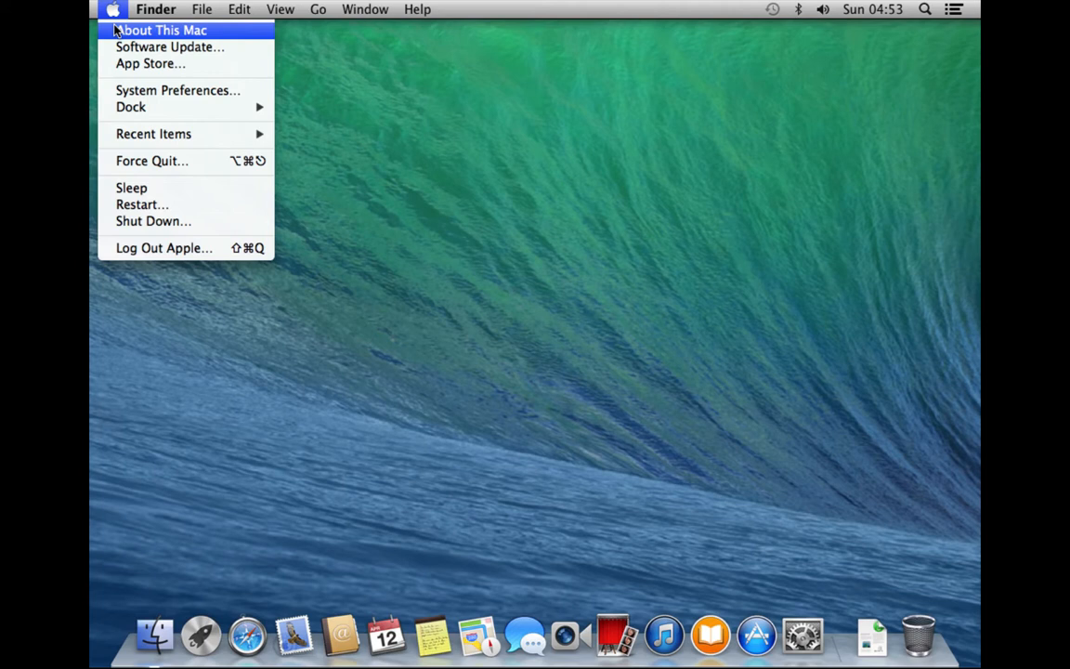
Show About This Mac (OS X 10.9, 4.12 GB memory), move it higher, and open More Info
{"action": "left_click", "coordinate": [116, 30]}
{"action": "left_click_drag", "start_coordinate": [611, 99], "coordinate": [626, 58]}
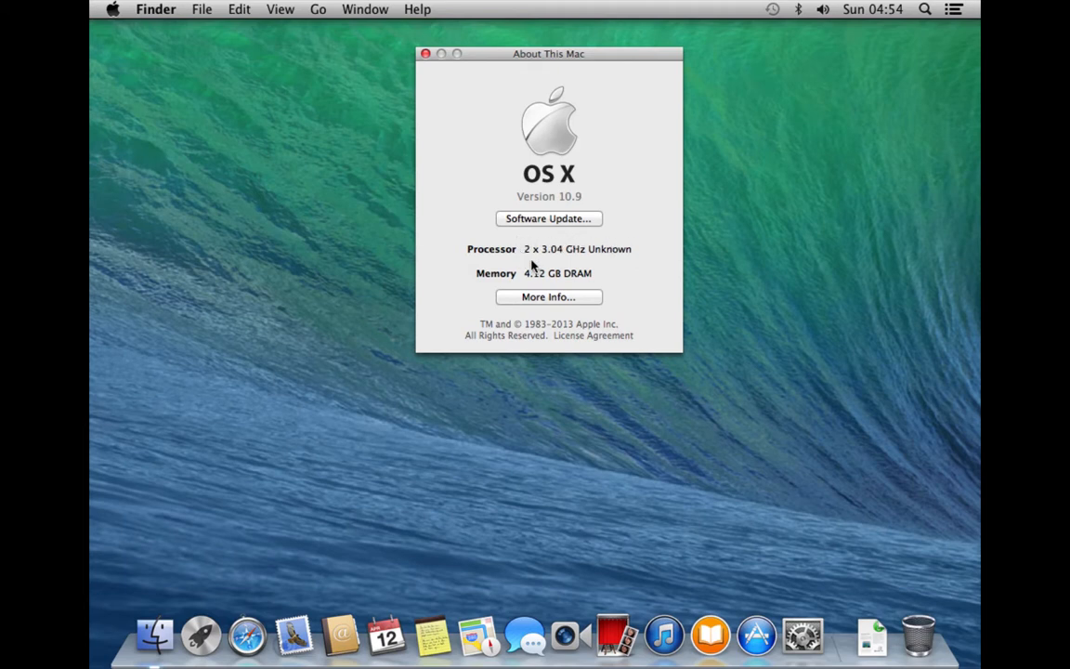
{"action": "left_click", "coordinate": [563, 297]}
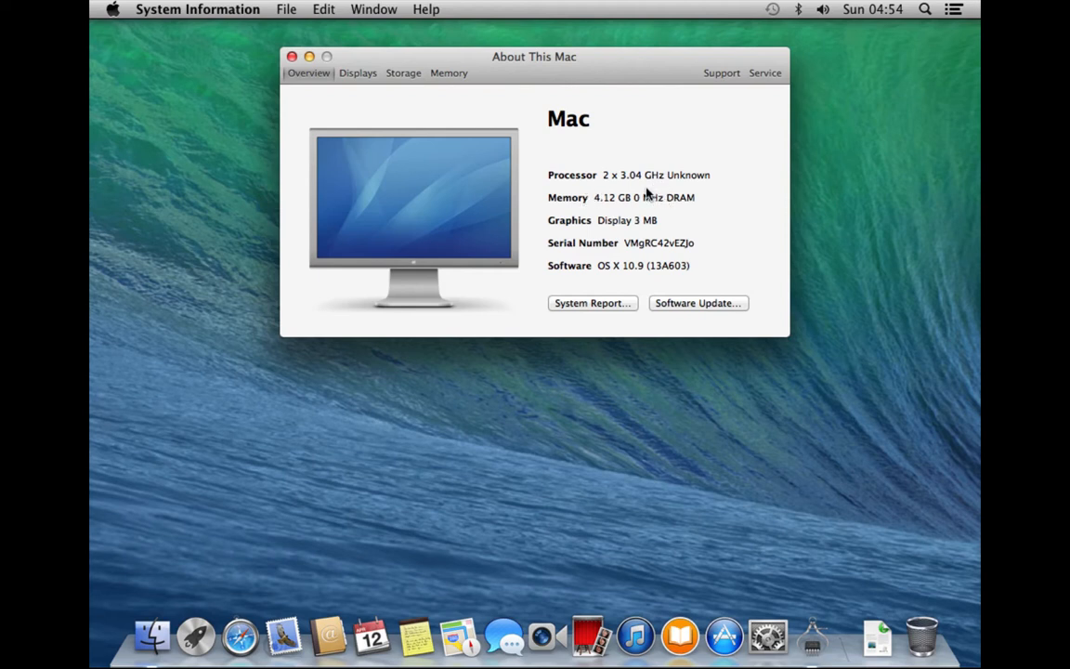
Show the Displays details: spdisplays_display at 1024 x 768 with 3 MB graphics
{"action": "left_click", "coordinate": [354, 73]}
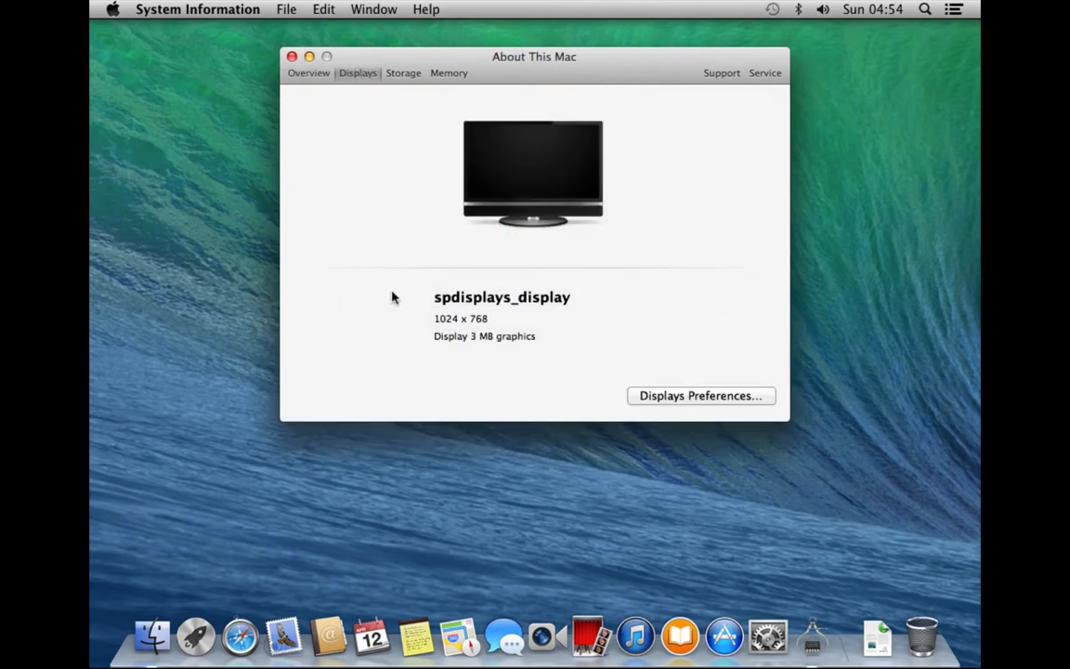
Show the Storage details: Macintosh HD with 32.93 GB free of 42.61 GB
{"action": "left_click", "coordinate": [402, 74]}
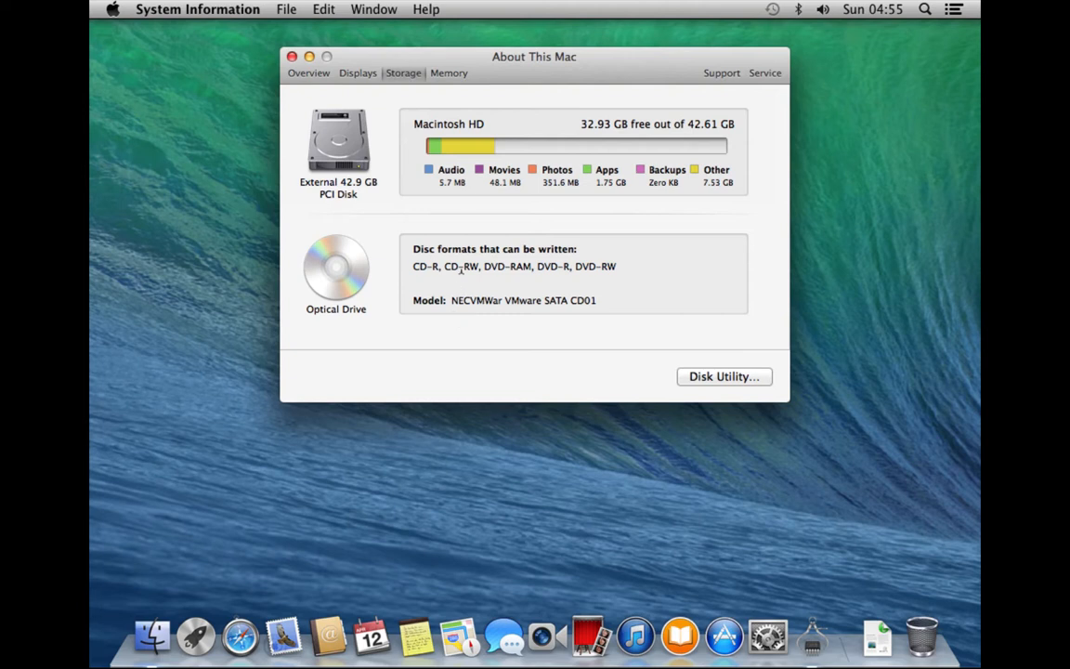
Show the Memory details: 4.12 GB installed, 5 of 64 slots in use
{"action": "left_click", "coordinate": [449, 73]}
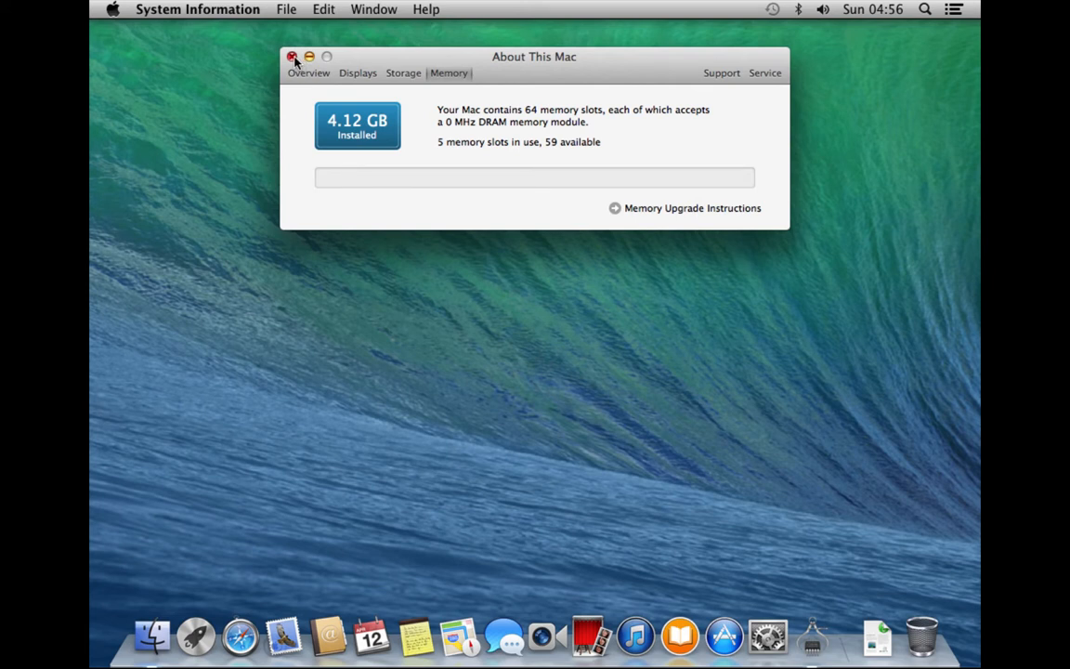
Quit System Information from its application menu
{"action": "left_click", "coordinate": [218, 9]}
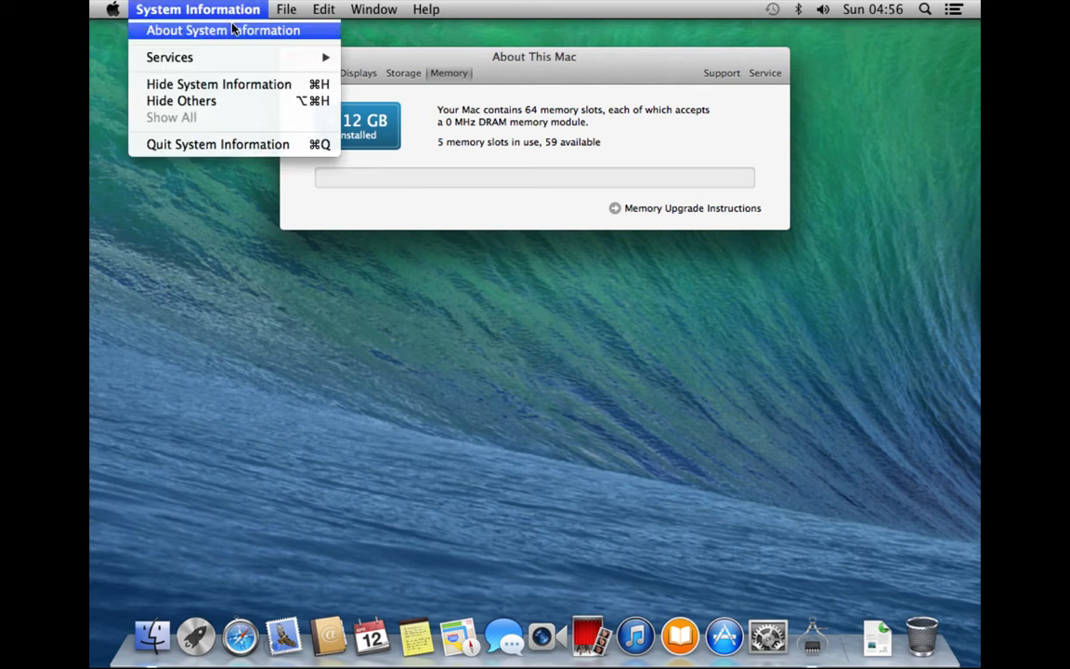
{"action": "left_click", "coordinate": [218, 155]}
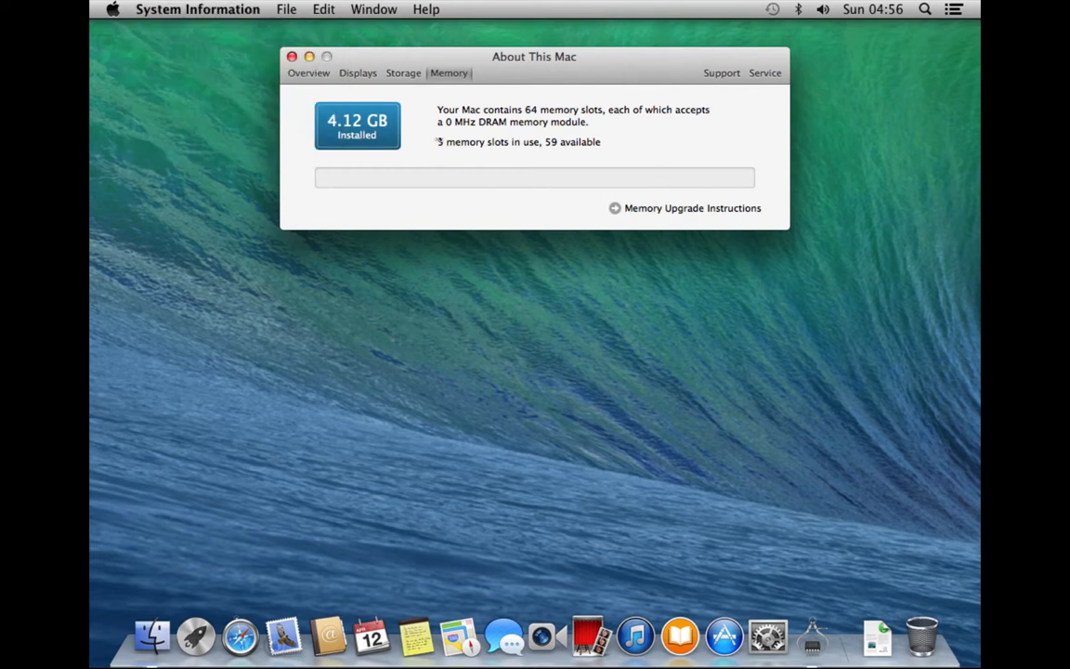
{"action": "left_click", "coordinate": [190, 9]}
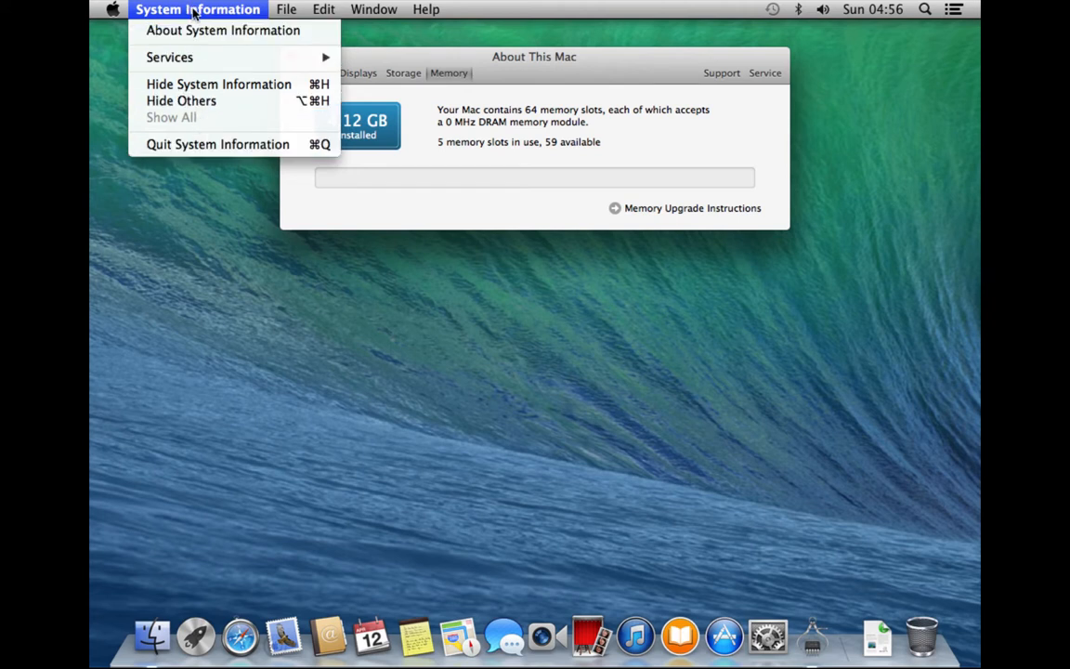
{"action": "left_click", "coordinate": [188, 145]}
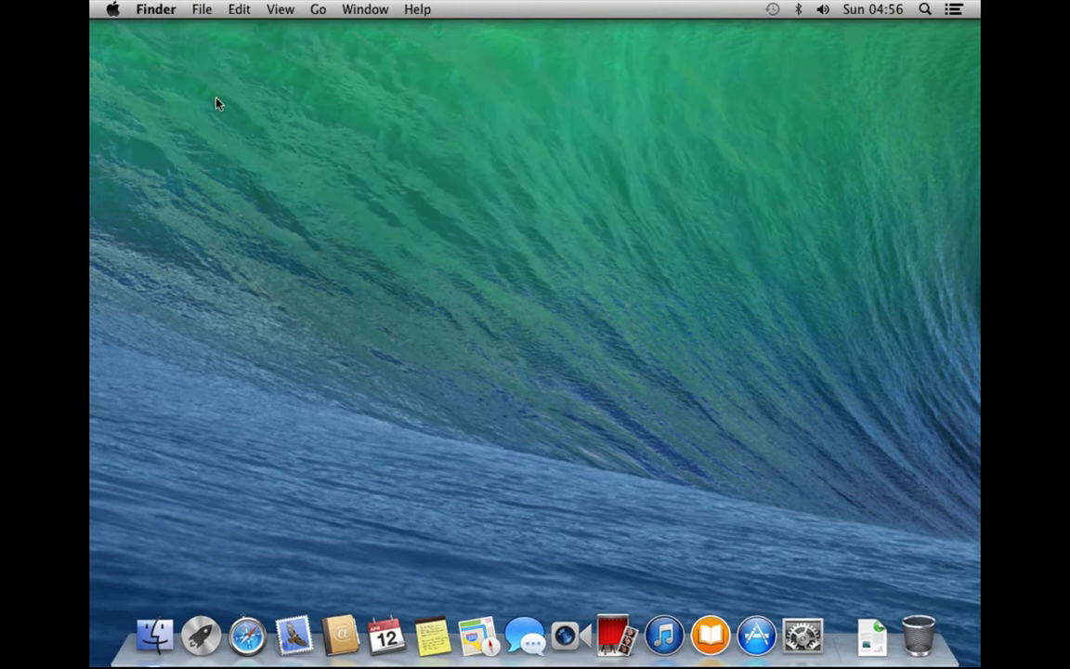
Reopen System Information via About This Mac > More Info, close it, and open the Apple menu
{"action": "left_click", "coordinate": [113, 9]}
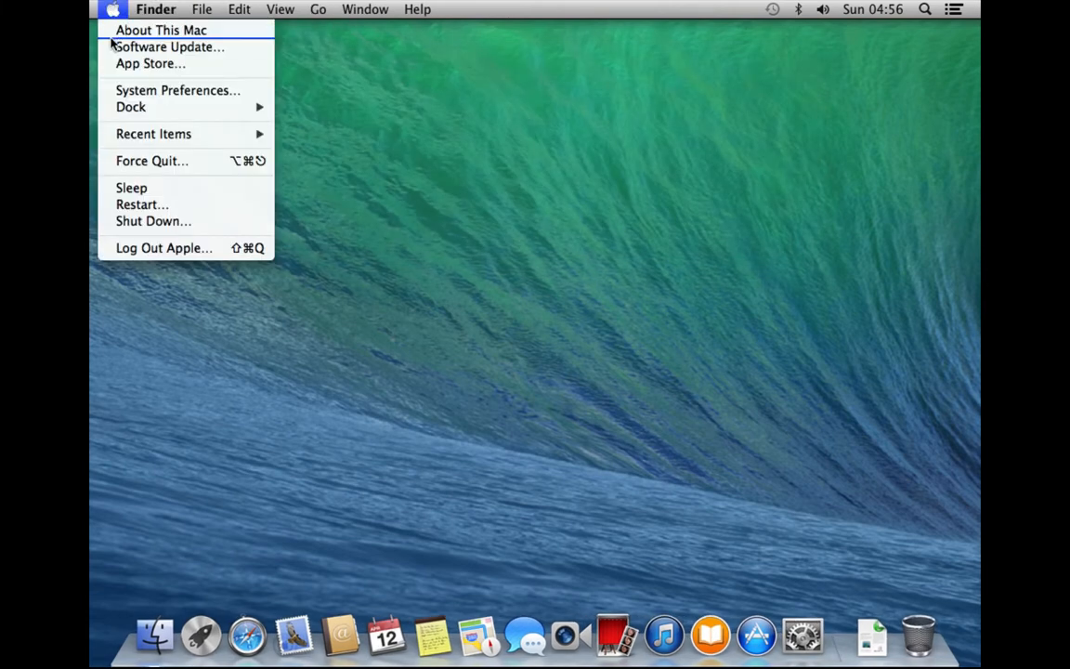
{"action": "left_click", "coordinate": [112, 33]}
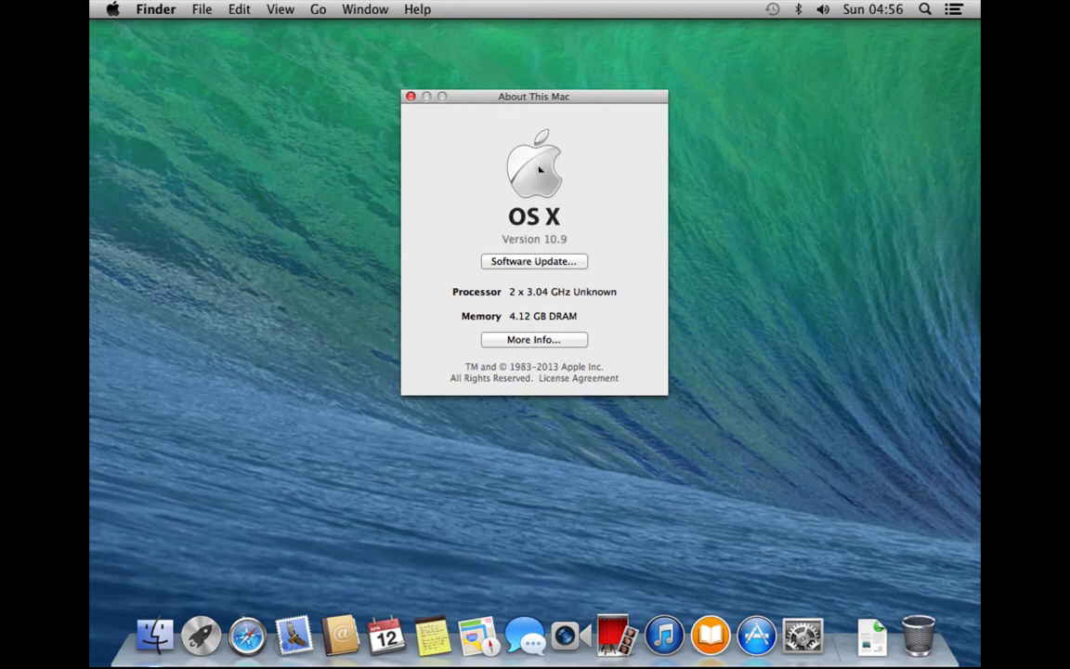
{"action": "left_click", "coordinate": [560, 341]}
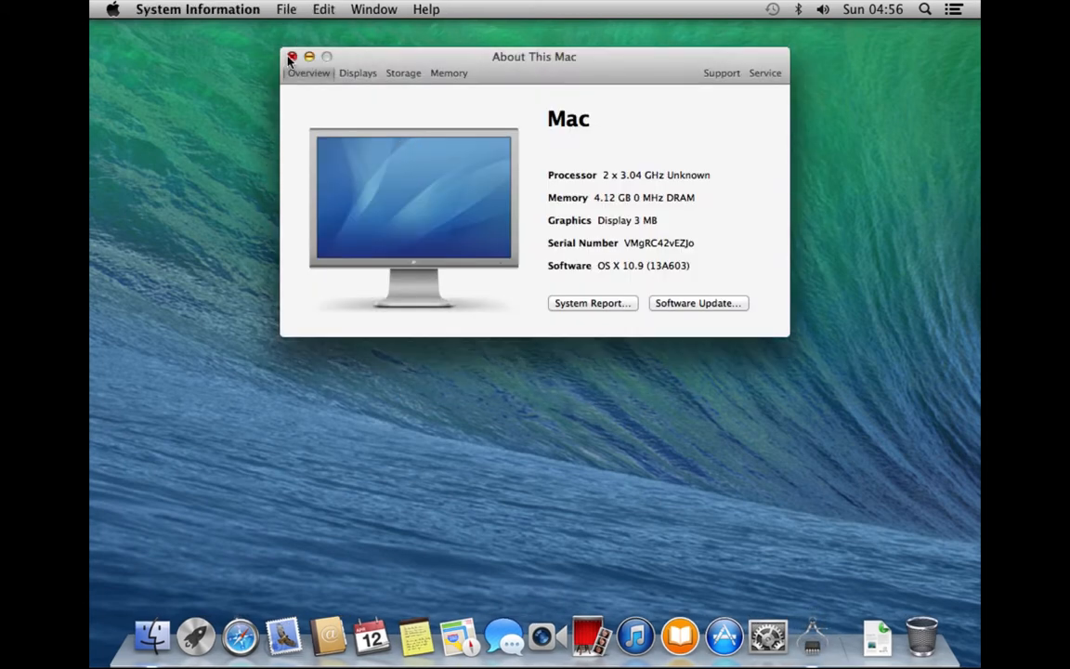
{"action": "left_click", "coordinate": [291, 57]}
{"action": "left_click", "coordinate": [111, 10]}
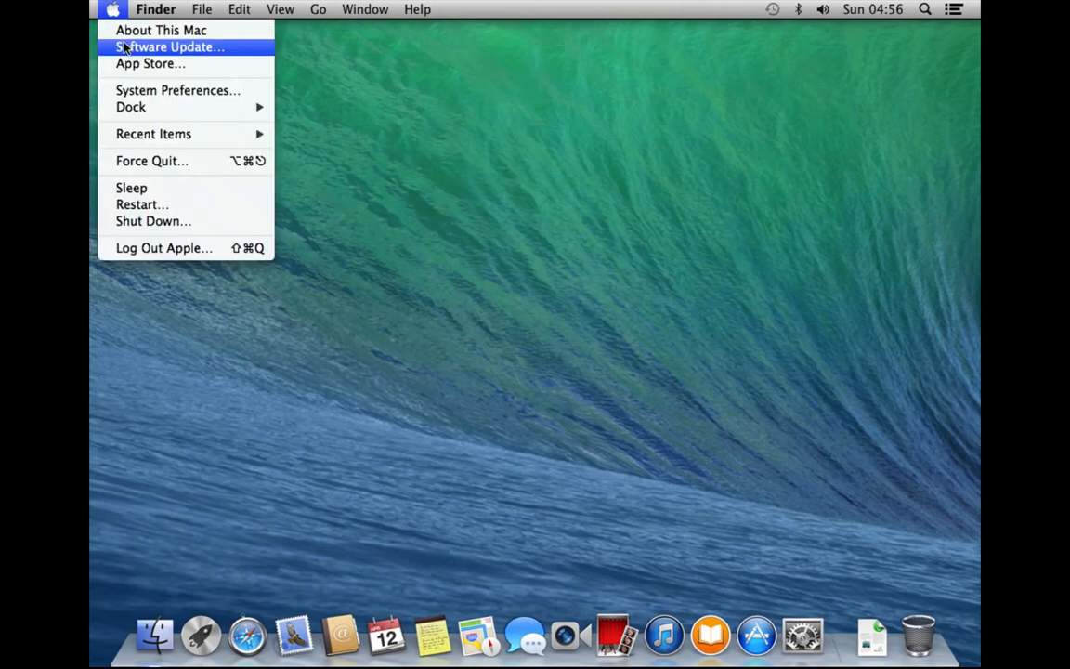
Run Software Update and browse the App Store's one available update, including OS X 10.9.5
{"action": "left_click", "coordinate": [123, 46]}
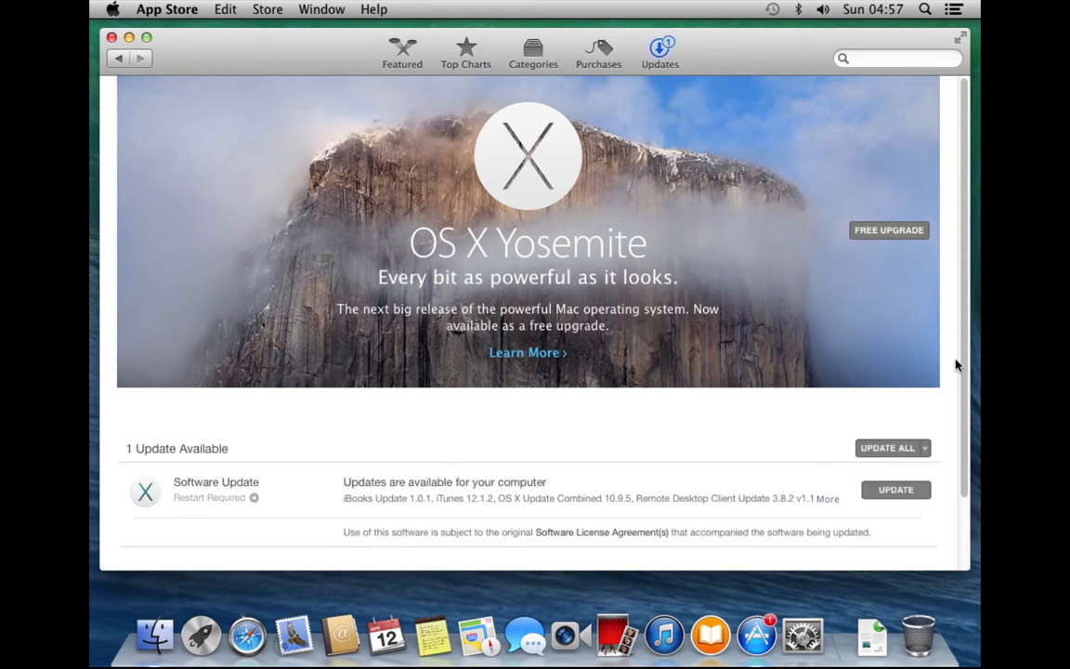
{"action": "scroll", "coordinate": [968, 376], "scroll_direction": "down", "scroll_amount": 3}
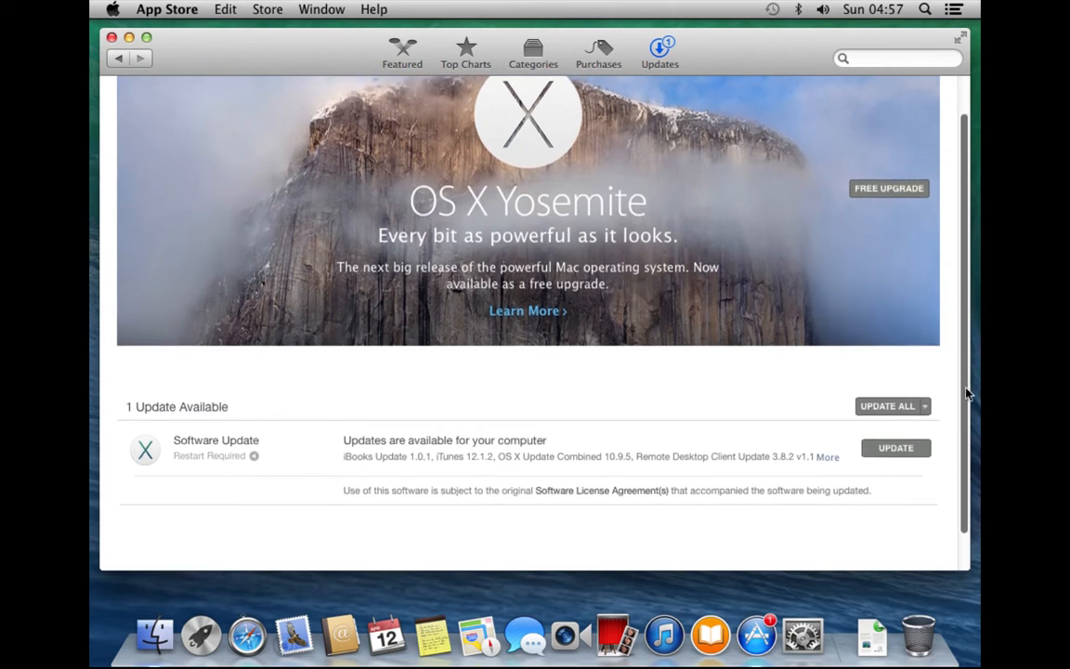
{"action": "scroll", "coordinate": [966, 390], "scroll_direction": "up", "scroll_amount": 1}
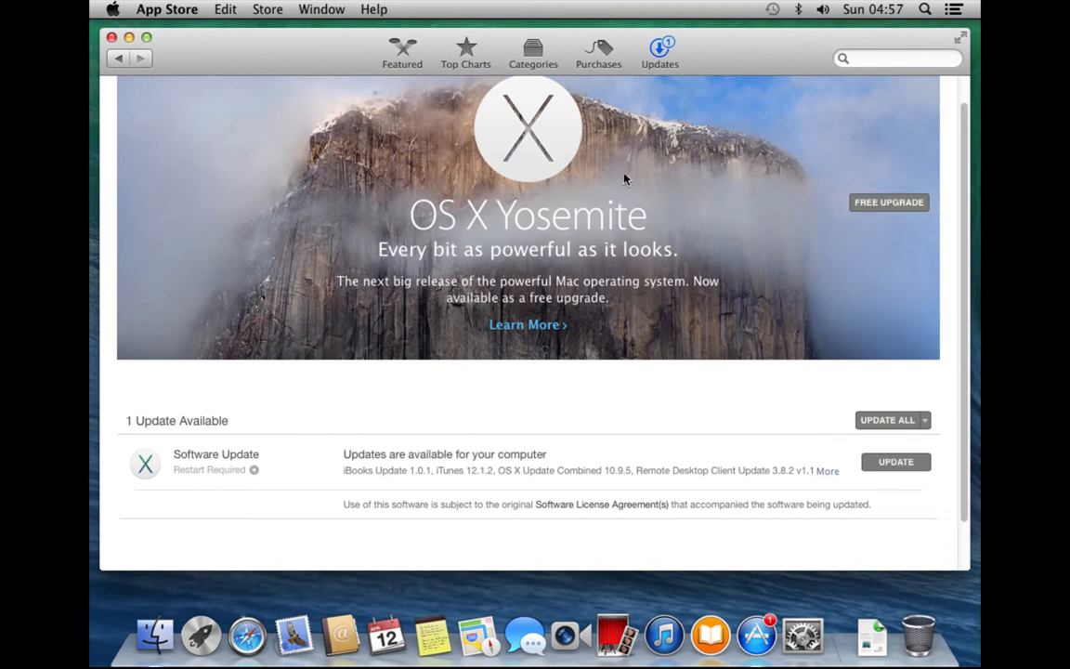
Quit the App Store and open the Apple menu again
{"action": "left_click", "coordinate": [182, 10]}
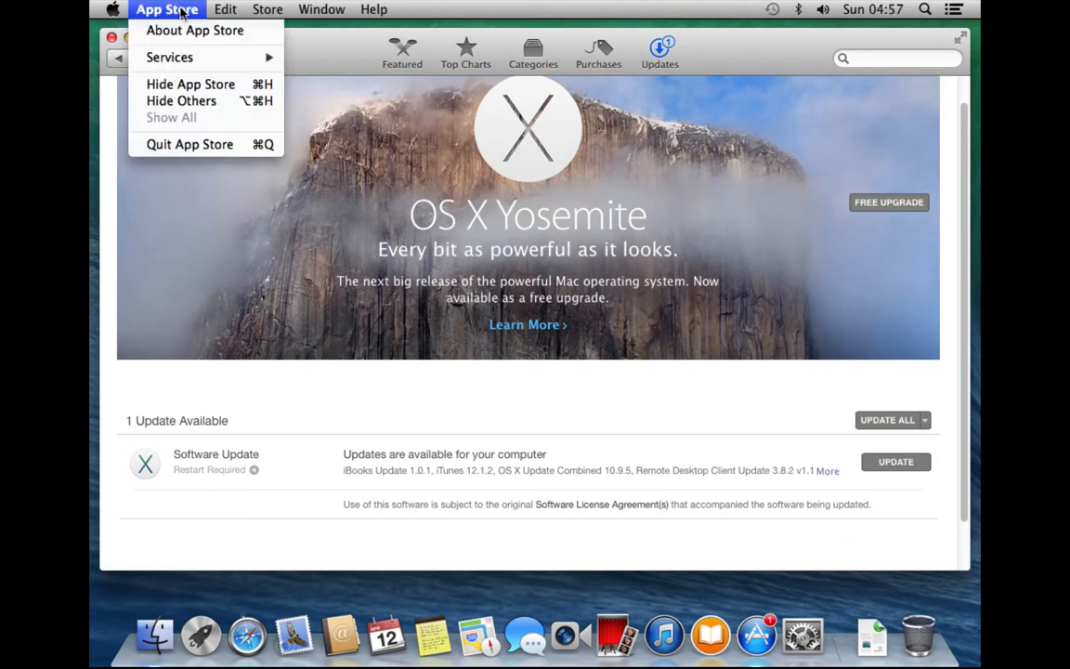
{"action": "left_click", "coordinate": [182, 146]}
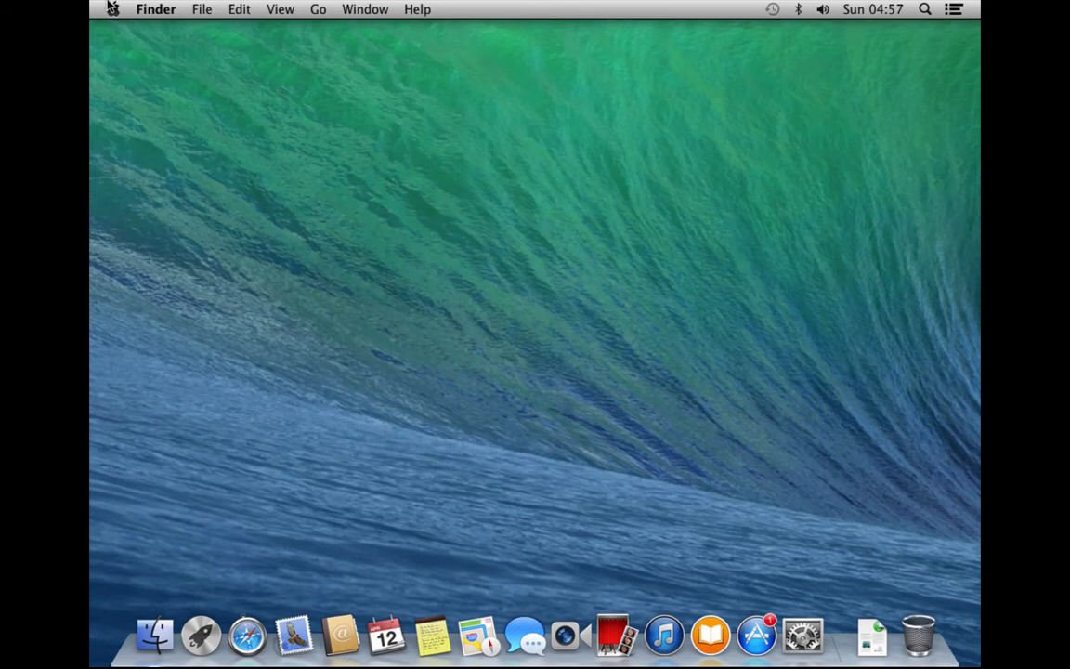
{"action": "left_click", "coordinate": [112, 10]}
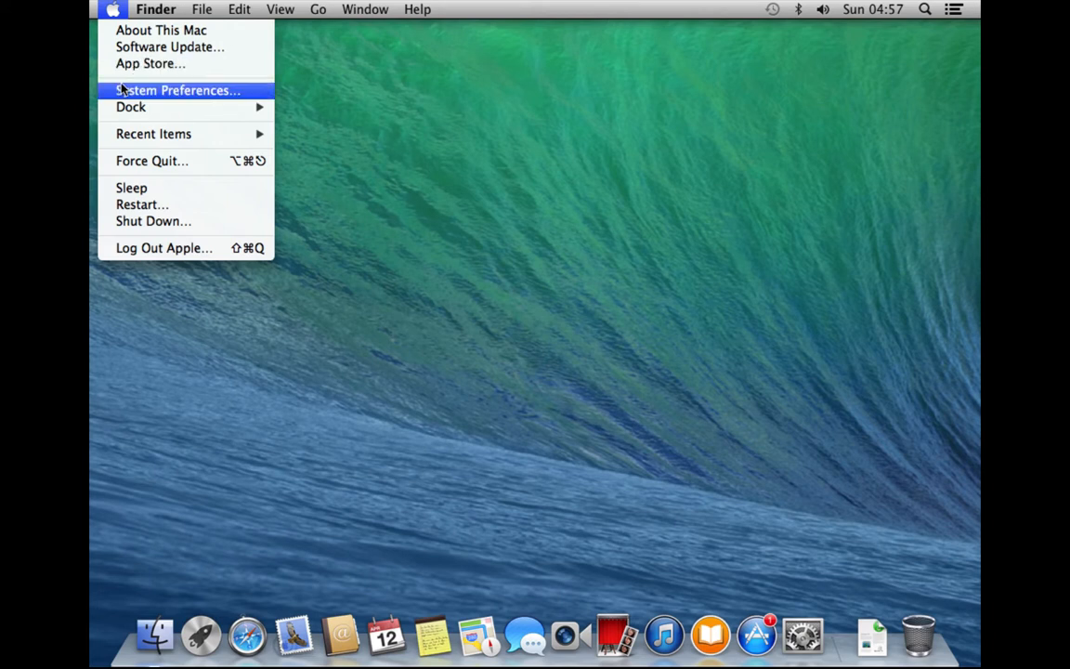
Open System Preferences, glance at General, then go to Desktop & Screen Saver
{"action": "left_click", "coordinate": [121, 89]}
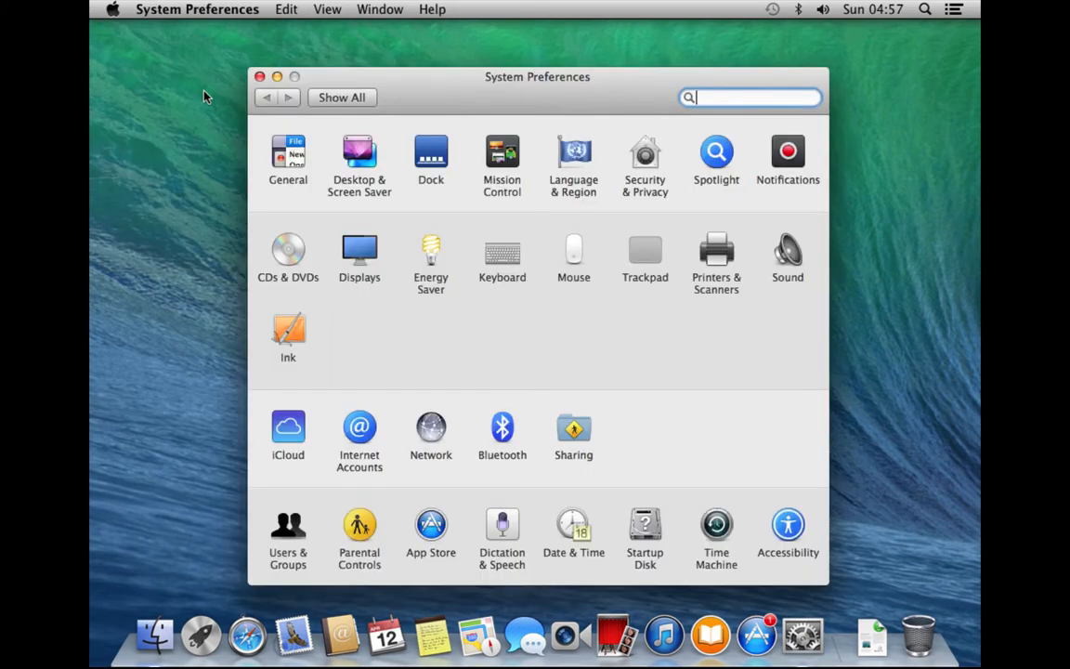
{"action": "left_click_drag", "start_coordinate": [516, 101], "coordinate": [609, 71]}
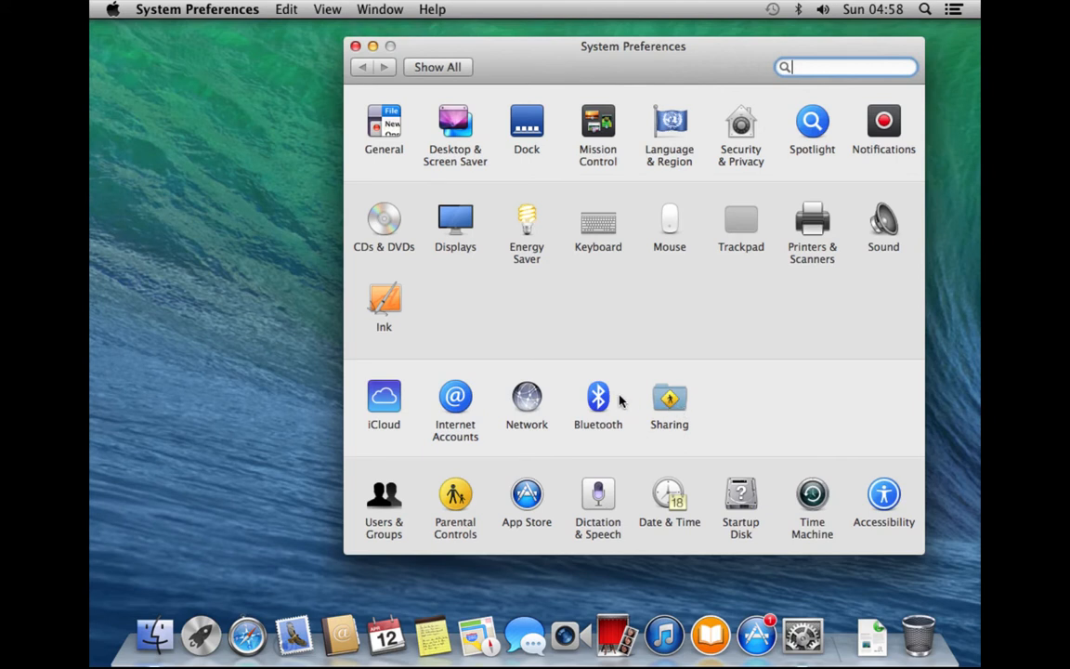
{"action": "left_click", "coordinate": [388, 137]}
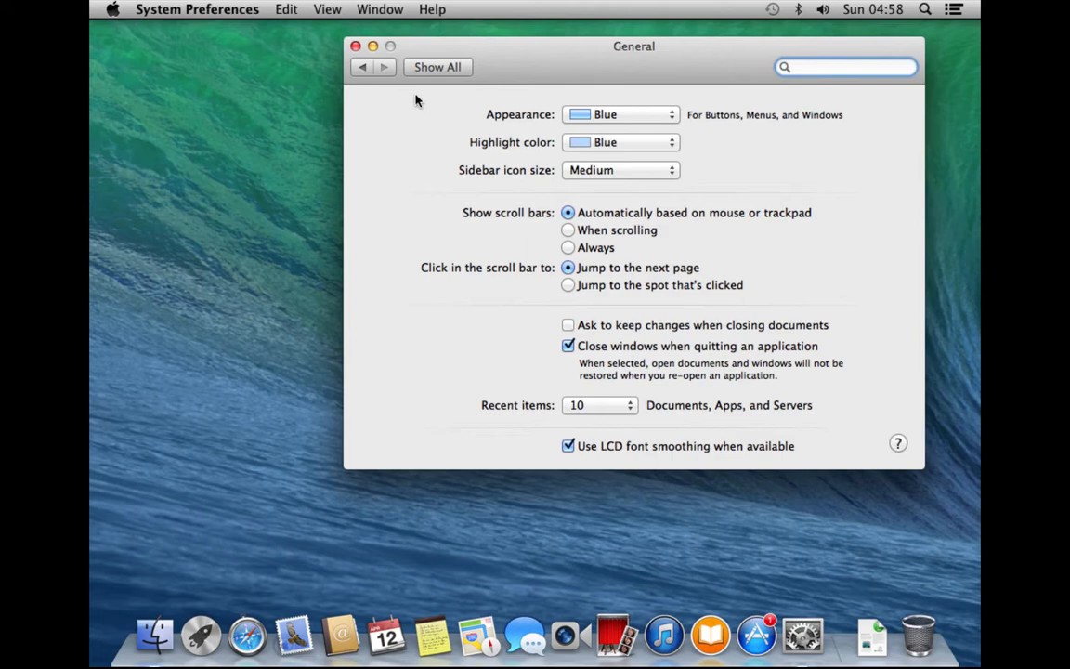
{"action": "left_click", "coordinate": [436, 67]}
{"action": "left_click", "coordinate": [449, 123]}
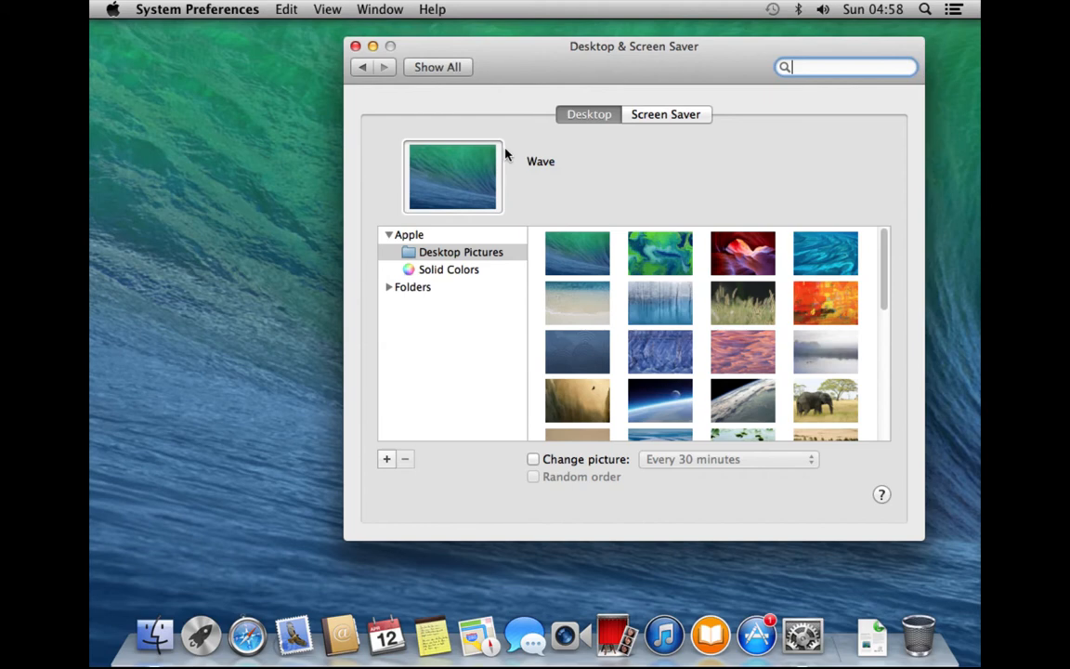
Look at the Screen Saver options, then return to the Desktop picture choices
{"action": "left_click", "coordinate": [690, 122]}
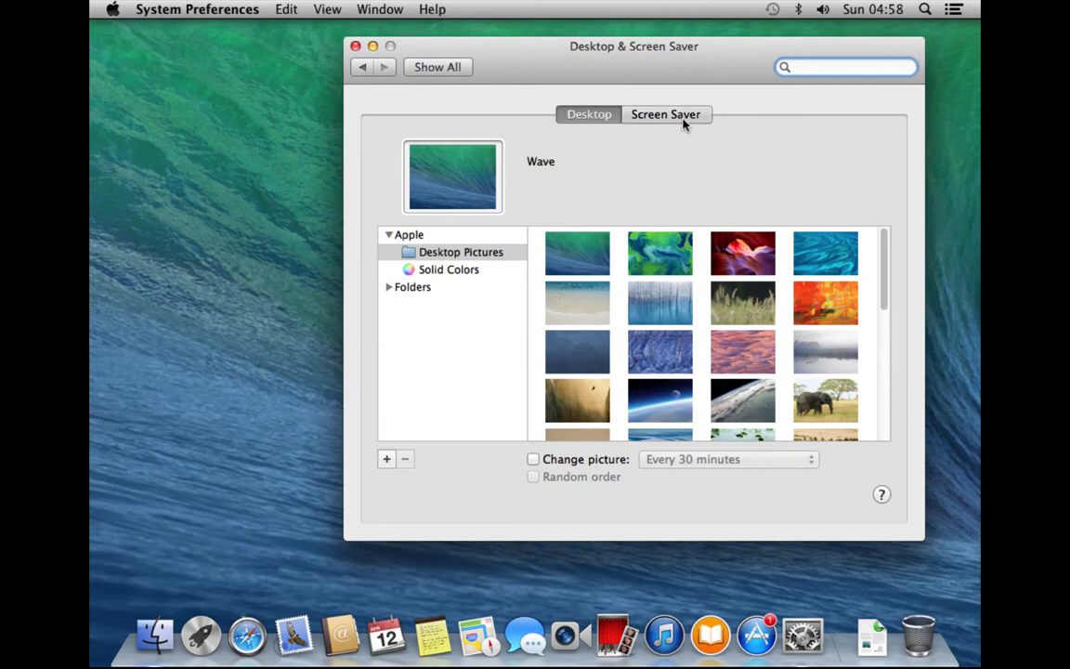
{"action": "left_click", "coordinate": [591, 121]}
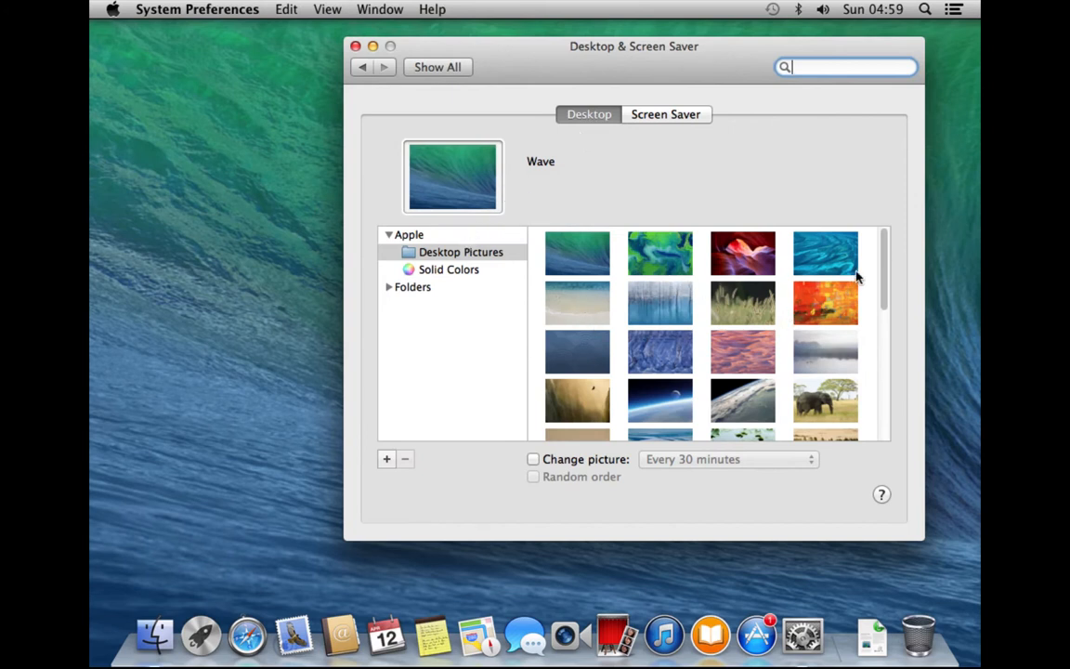
{"action": "mouse_move", "coordinate": [881, 289]}
{"action": "left_mouse_down"}
{"action": "mouse_move", "coordinate": [873, 427]}
{"action": "mouse_move", "coordinate": [889, 281]}
{"action": "left_mouse_up"}
{"action": "scroll", "coordinate": [888, 282], "scroll_direction": "up", "scroll_amount": 1}
Turn on Change picture and set its interval to every 5 seconds
{"action": "left_click", "coordinate": [533, 459]}
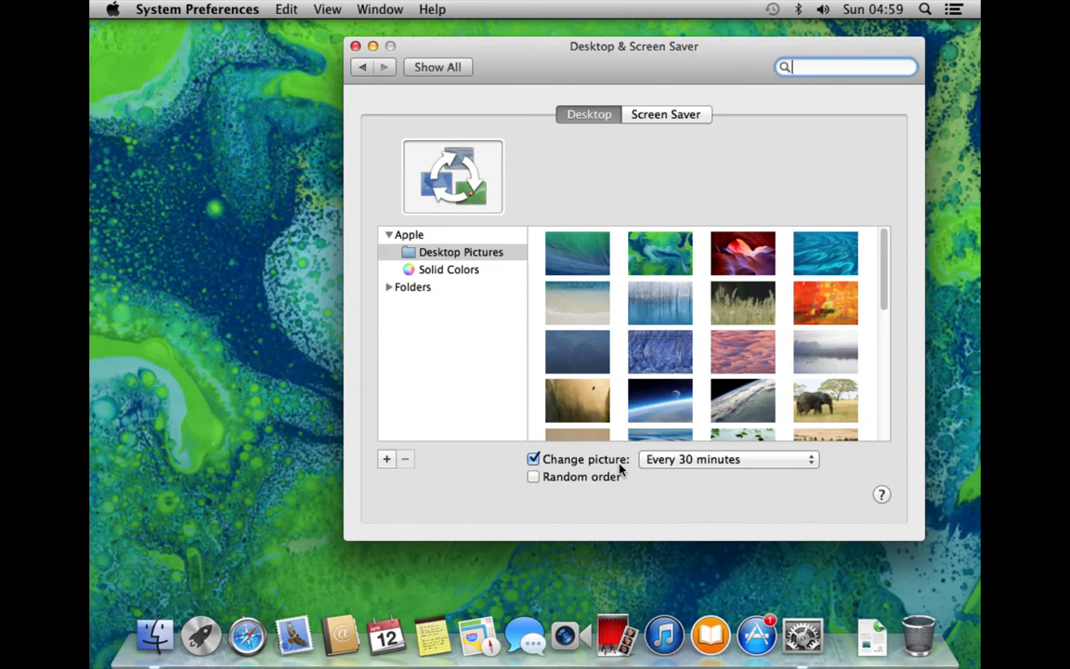
{"action": "left_click", "coordinate": [804, 465]}
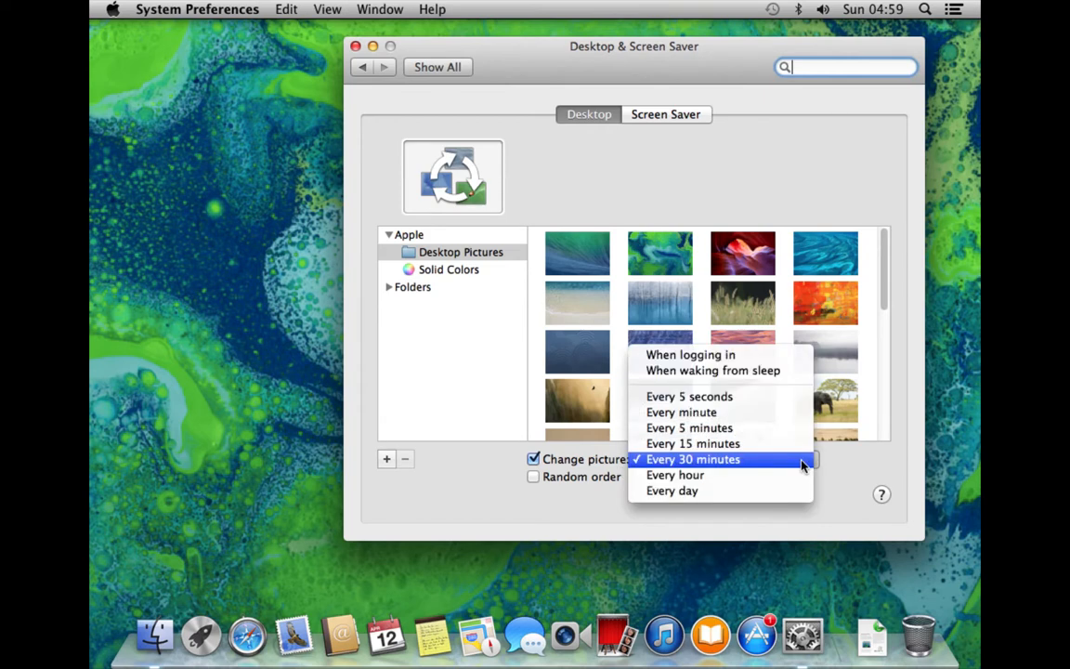
{"action": "left_click", "coordinate": [759, 358]}
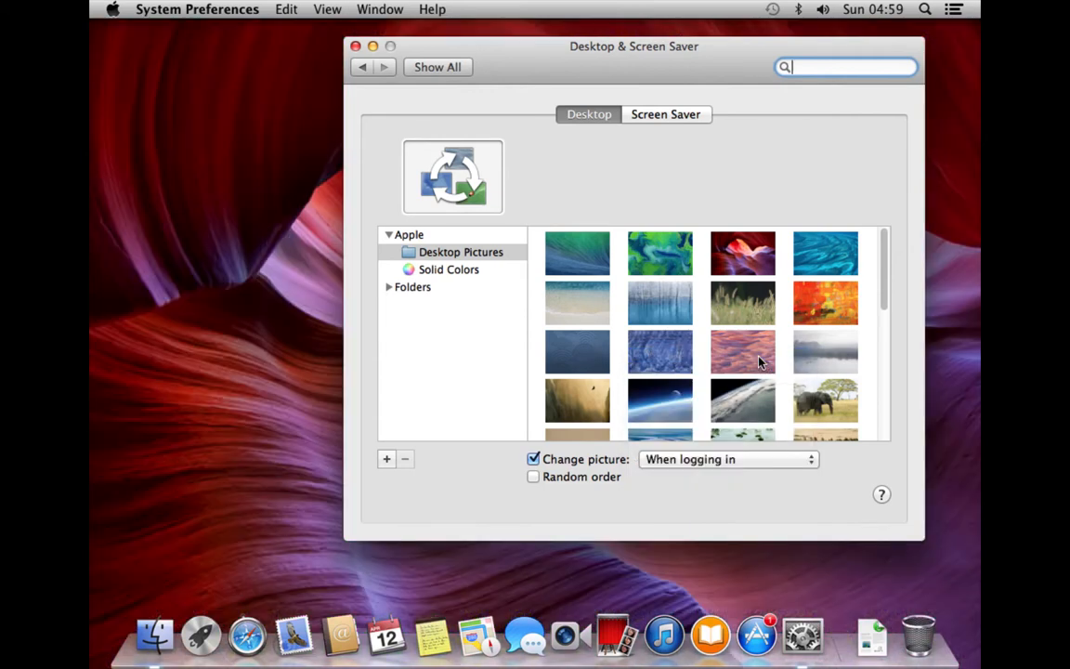
{"action": "left_click", "coordinate": [809, 461]}
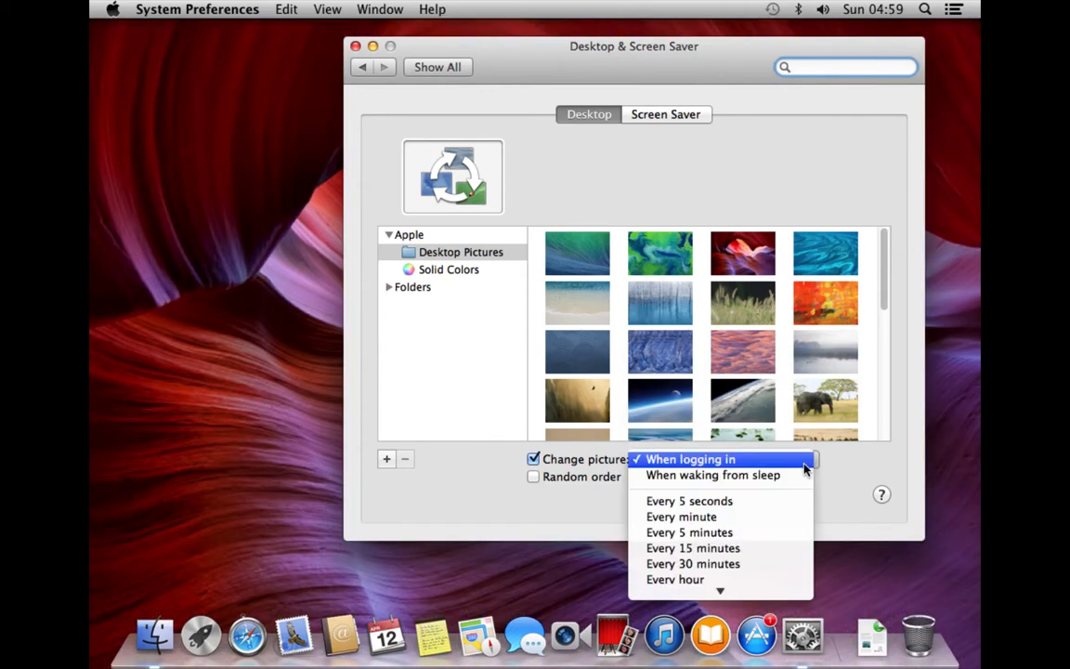
{"action": "left_click", "coordinate": [771, 499]}
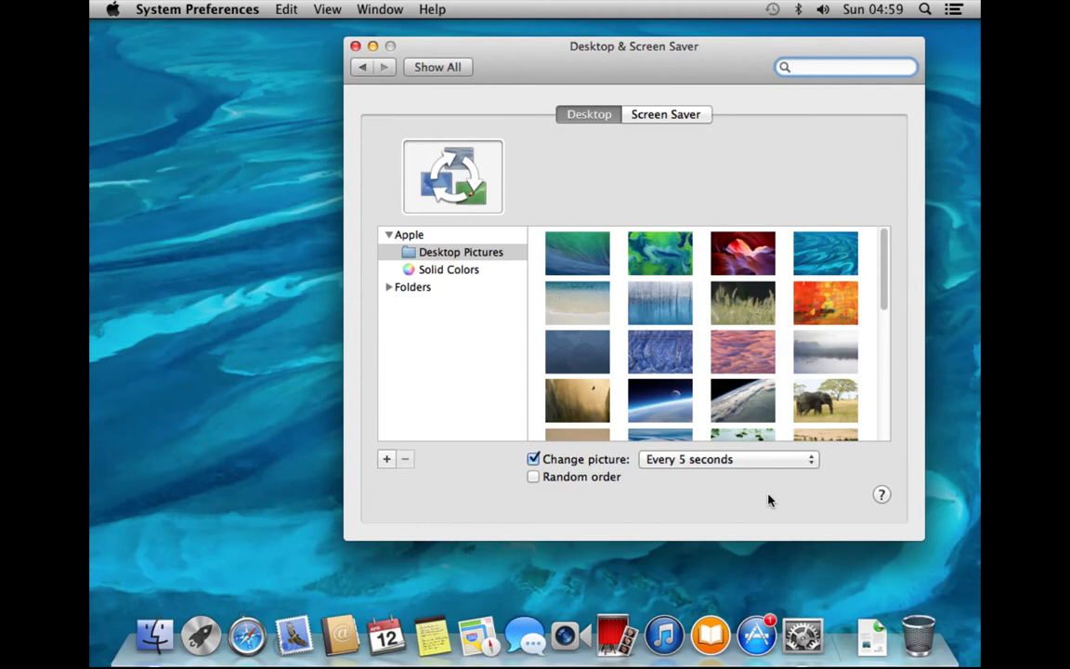
Make desktop pictures change in random order when logging in, then return to all preferences
{"action": "left_click_drag", "start_coordinate": [771, 54], "coordinate": [835, 58]}
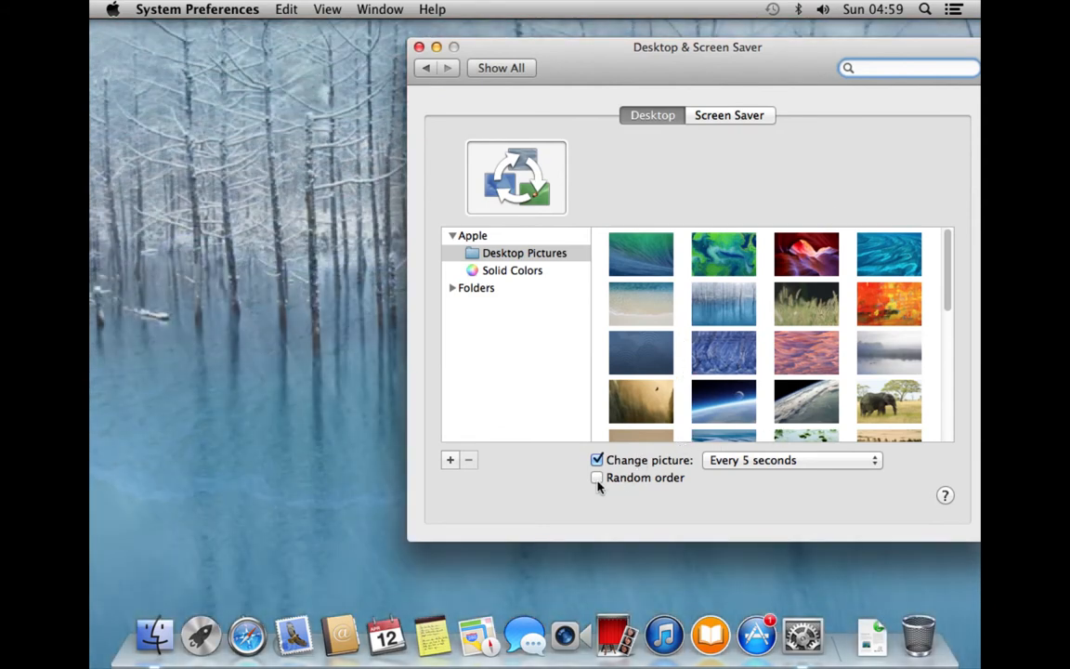
{"action": "left_click", "coordinate": [597, 478]}
{"action": "left_click", "coordinate": [750, 461]}
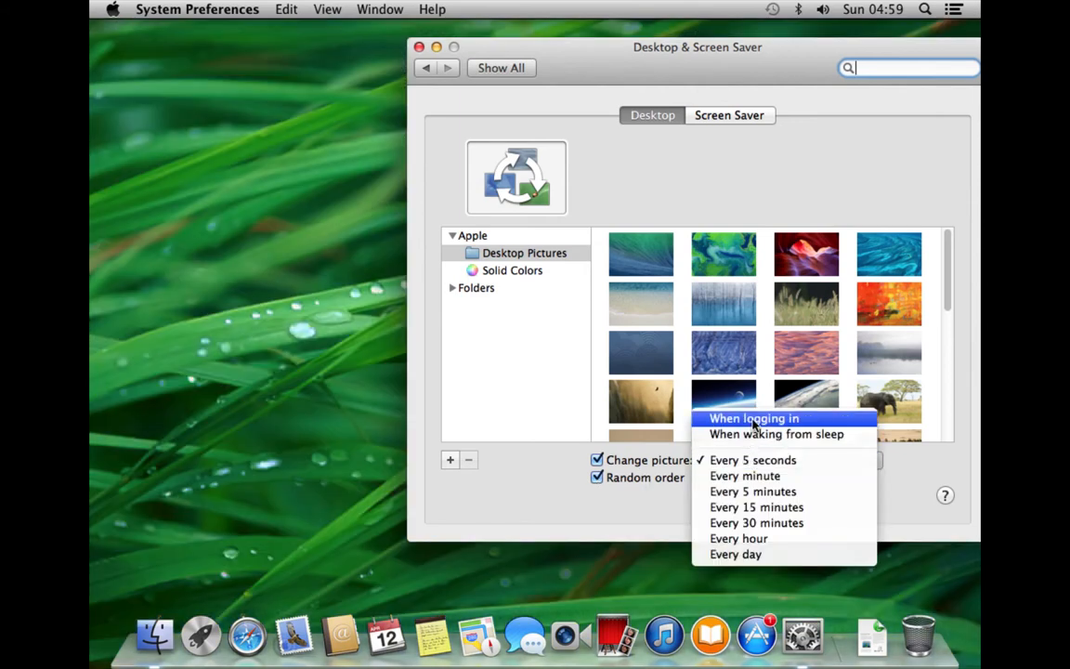
{"action": "left_click", "coordinate": [754, 420]}
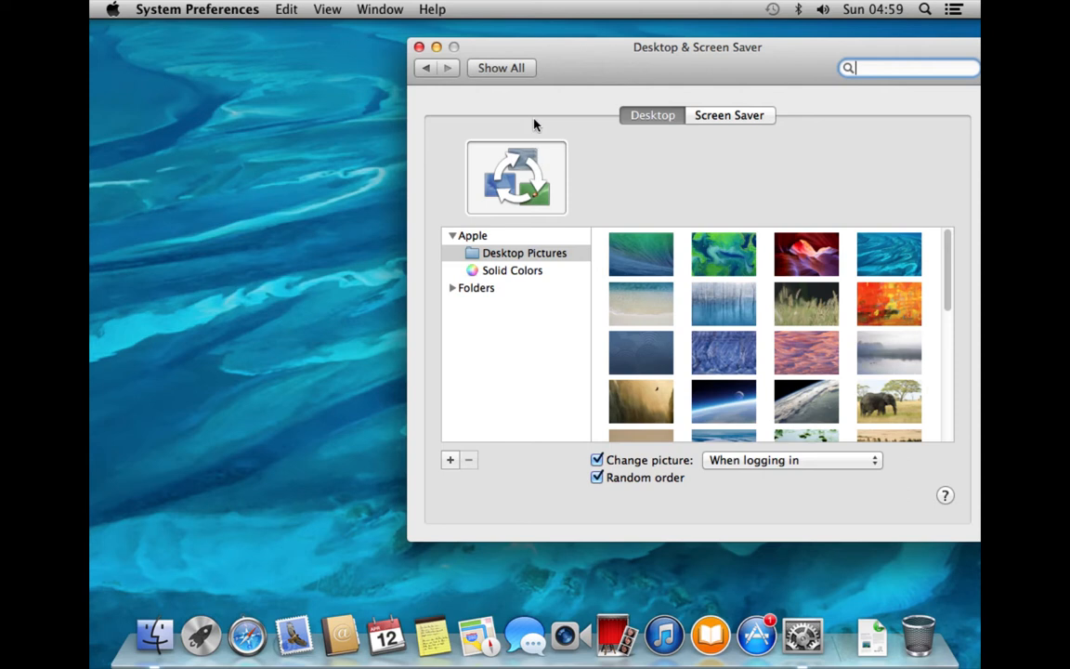
{"action": "left_click", "coordinate": [506, 65]}
{"action": "left_click_drag", "start_coordinate": [576, 61], "coordinate": [423, 46]}
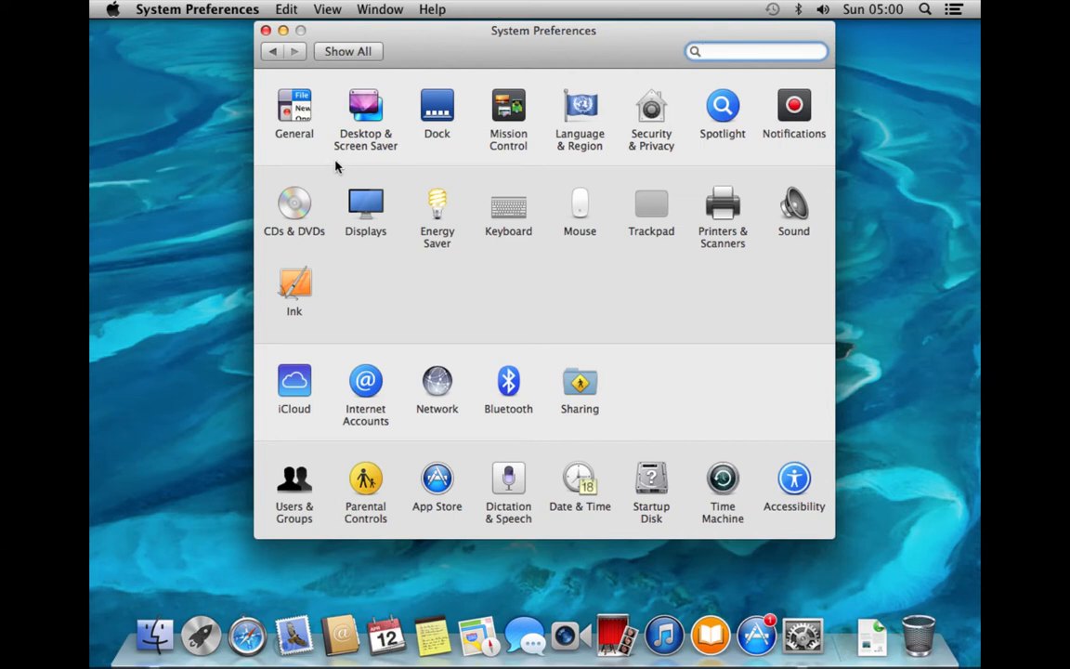
Shrink the Dock slightly and turn on magnification at a medium level
{"action": "left_click", "coordinate": [430, 108]}
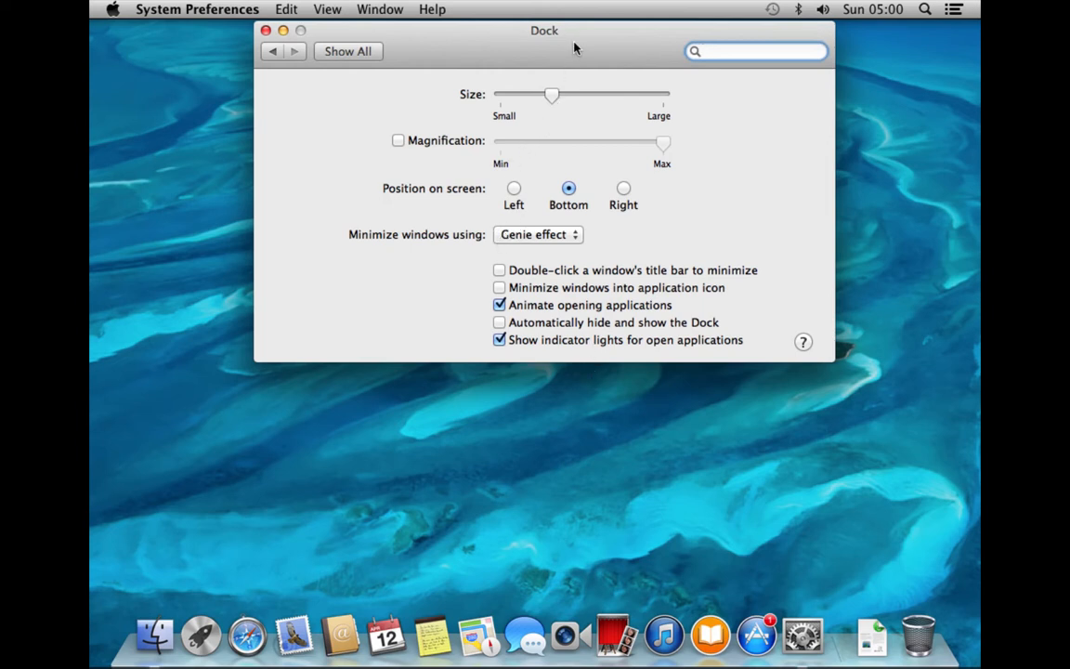
{"action": "mouse_move", "coordinate": [554, 93]}
{"action": "left_mouse_down"}
{"action": "mouse_move", "coordinate": [522, 105]}
{"action": "mouse_move", "coordinate": [563, 97]}
{"action": "mouse_move", "coordinate": [540, 97]}
{"action": "mouse_move", "coordinate": [554, 99]}
{"action": "left_mouse_up"}
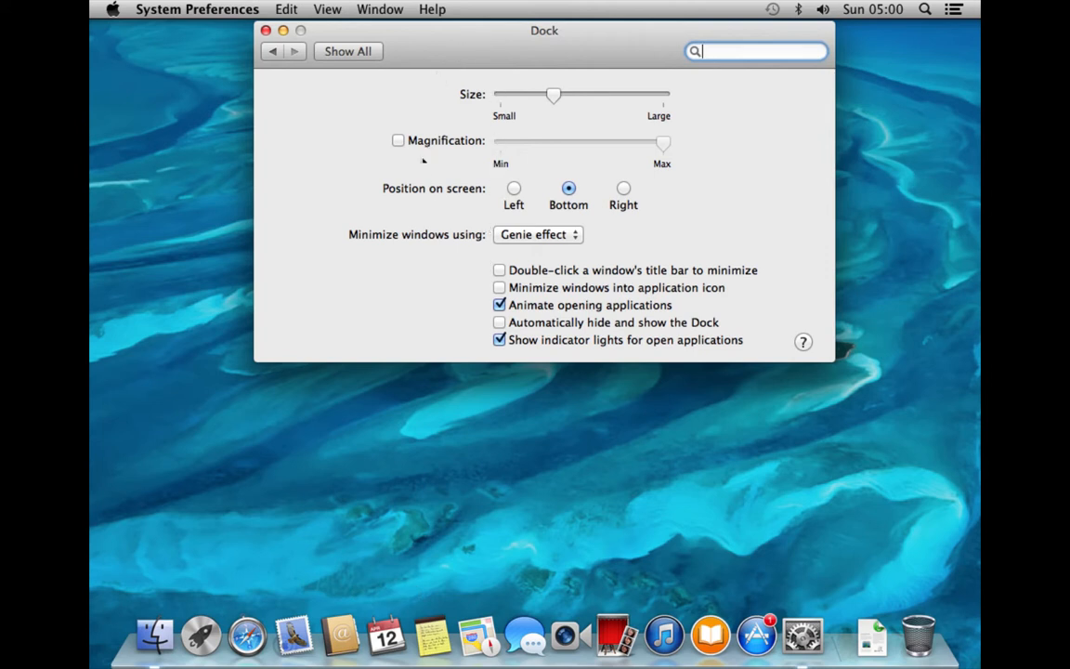
{"action": "left_click", "coordinate": [431, 143]}
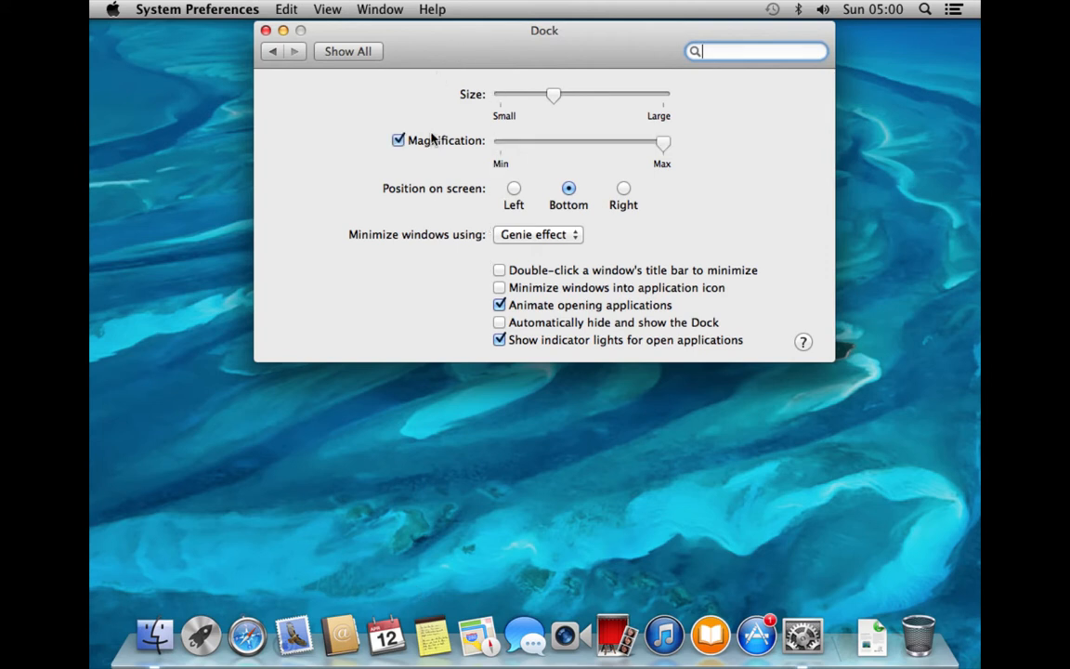
{"action": "left_click", "coordinate": [590, 144]}
Try the Dock on the left and right edges, then keep it at the bottom
{"action": "left_click", "coordinate": [513, 189]}
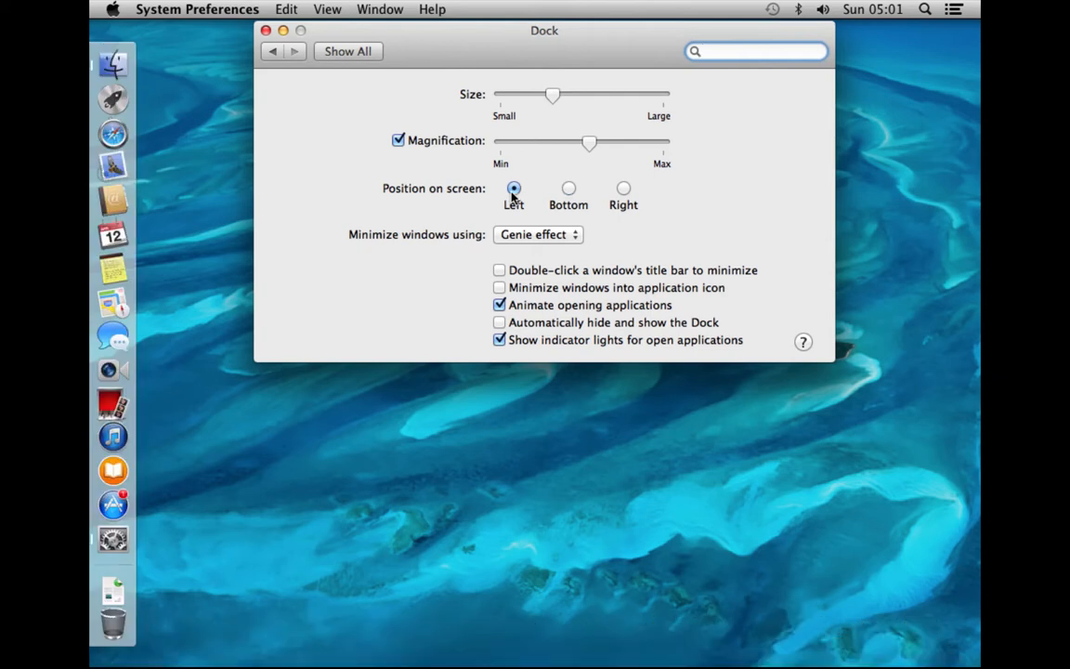
{"action": "left_click", "coordinate": [569, 189]}
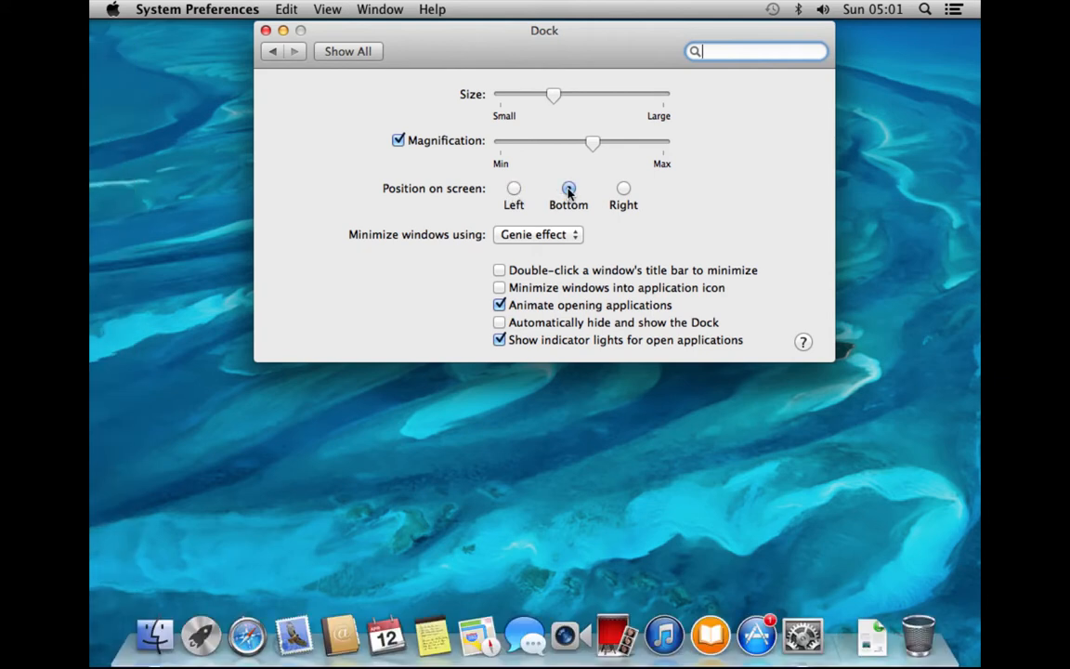
{"action": "left_click", "coordinate": [623, 188]}
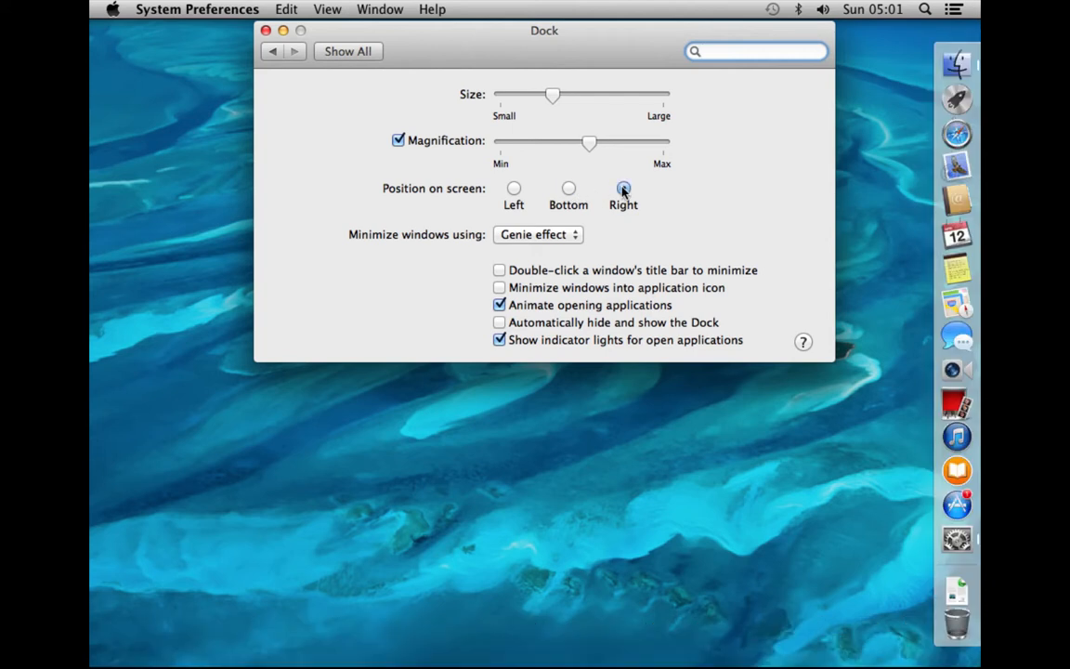
{"action": "left_click", "coordinate": [568, 189]}
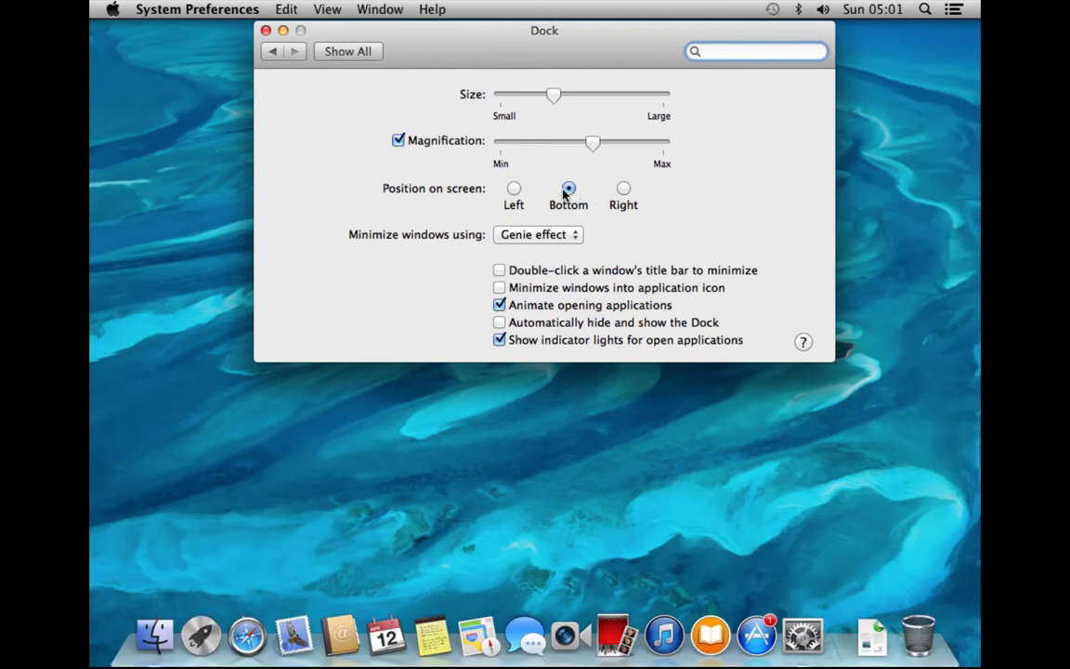
View the Mission Control and Language & Region panes, returning to Show All after each
{"action": "left_click", "coordinate": [364, 55]}
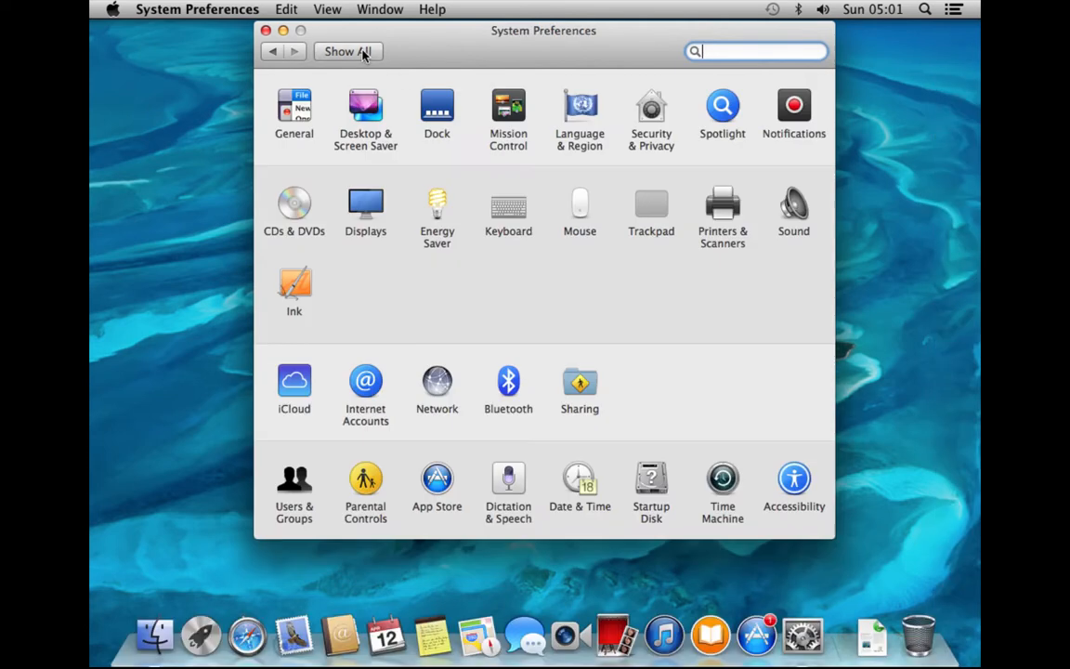
{"action": "left_click", "coordinate": [501, 114]}
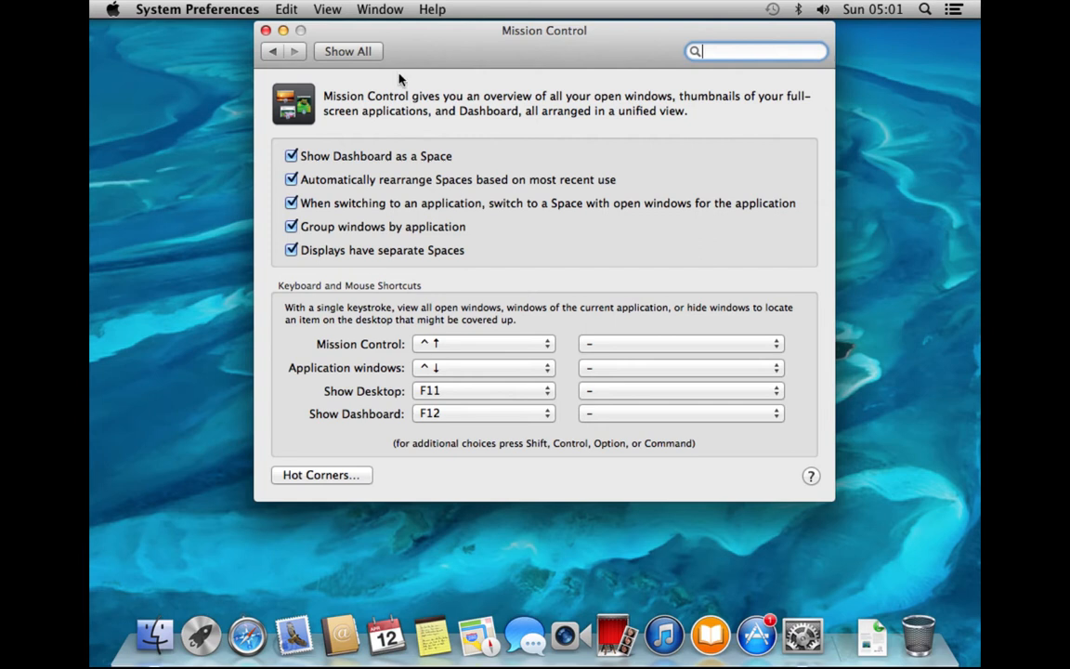
{"action": "left_click", "coordinate": [354, 52]}
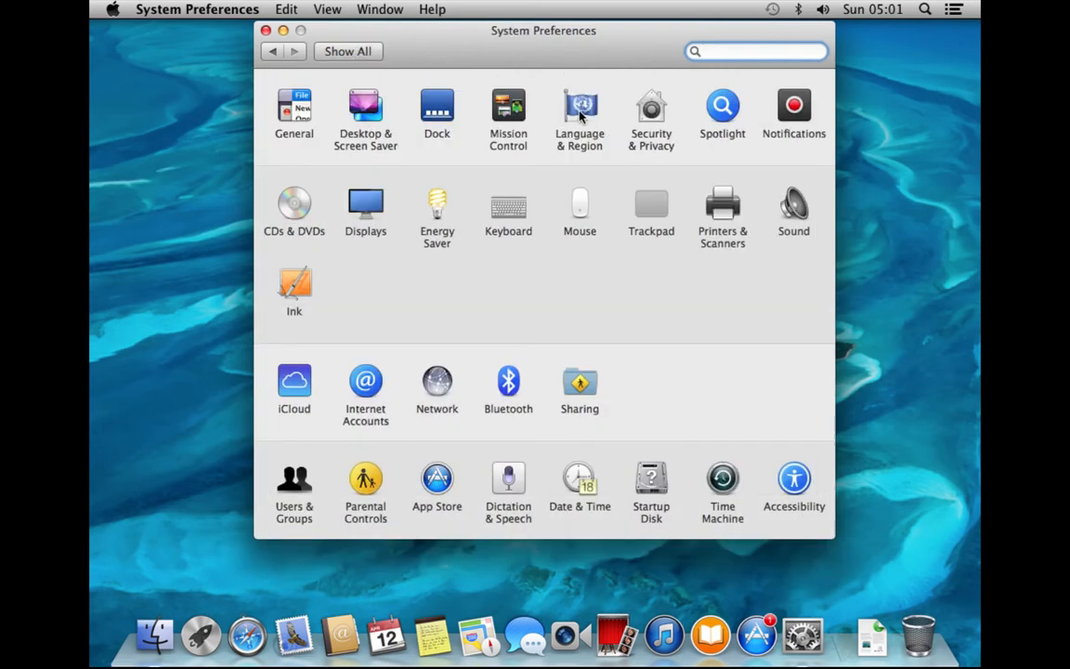
{"action": "left_click", "coordinate": [585, 141]}
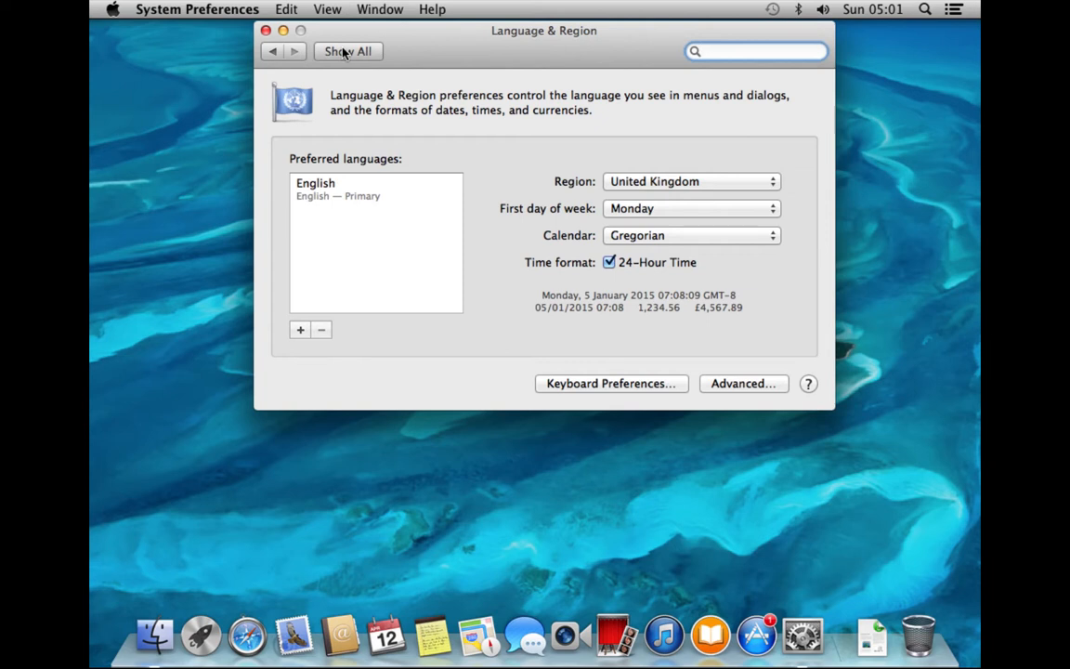
{"action": "left_click_drag", "start_coordinate": [344, 53], "coordinate": [471, 53]}
{"action": "left_click", "coordinate": [361, 51]}
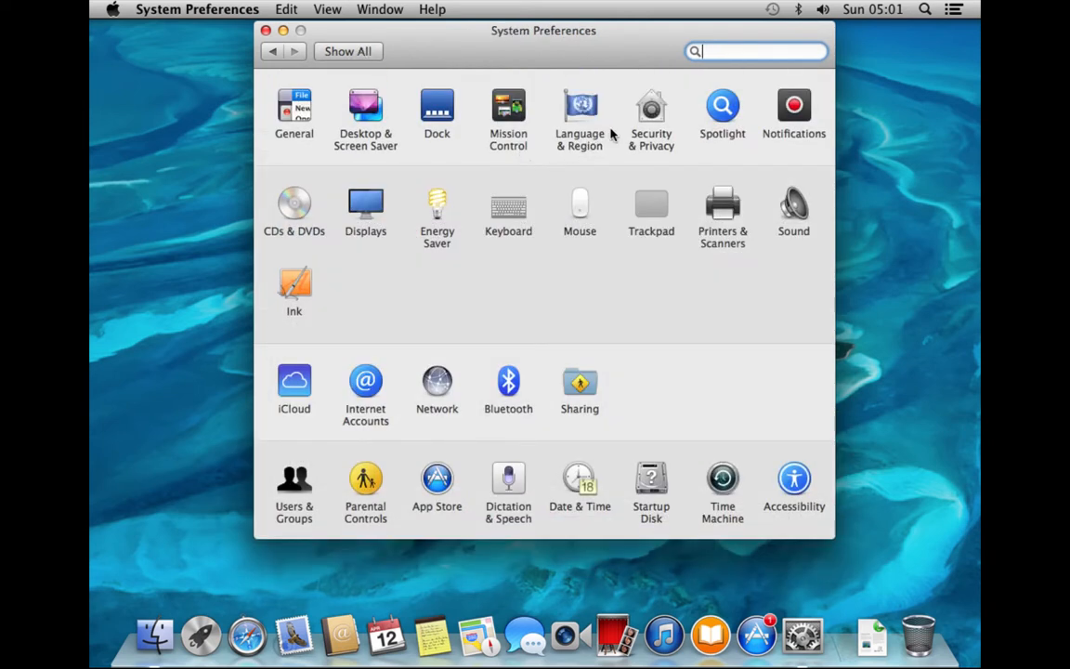
Open Security & Privacy's General settings, reposition the window, and begin unlocking with the padlock
{"action": "left_click", "coordinate": [647, 117]}
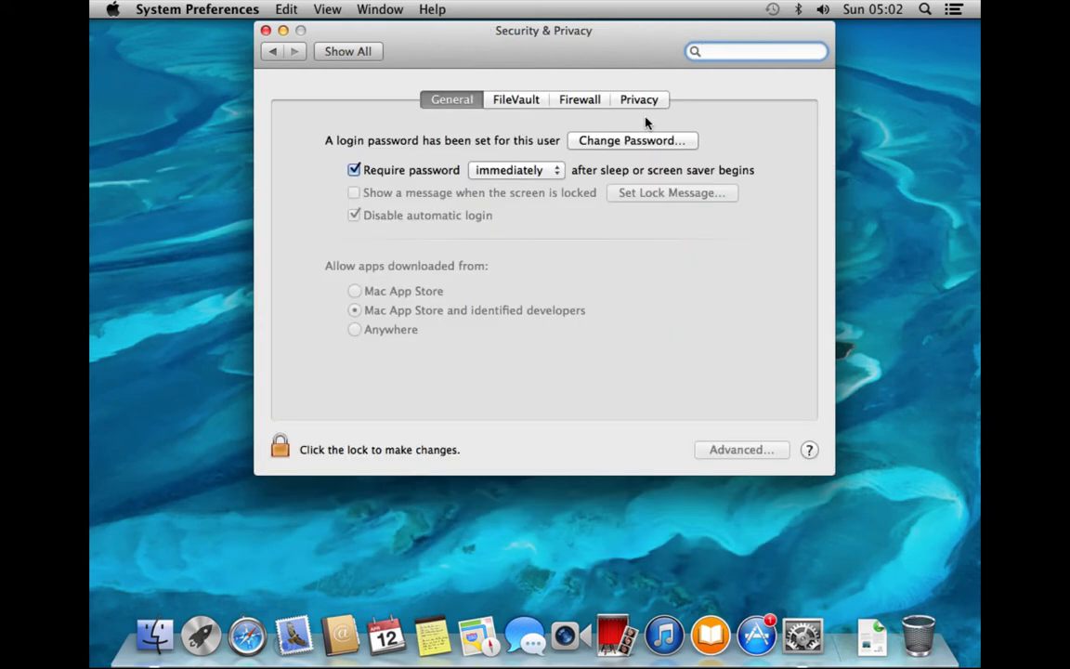
{"action": "left_click_drag", "start_coordinate": [640, 36], "coordinate": [682, 66]}
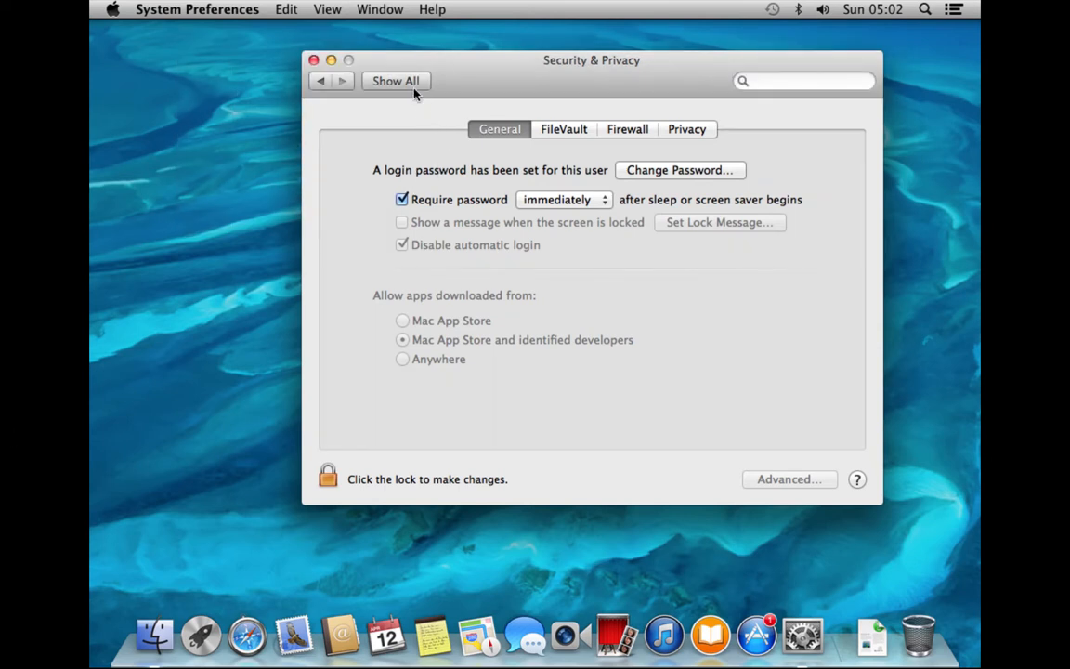
{"action": "left_click", "coordinate": [407, 81]}
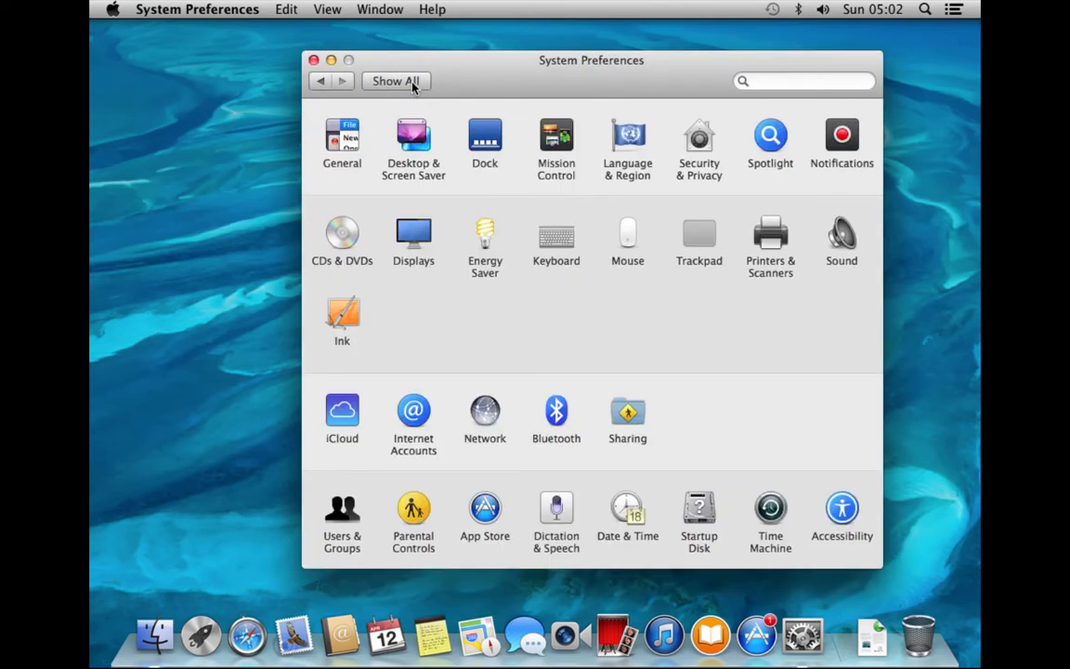
{"action": "left_click", "coordinate": [703, 172]}
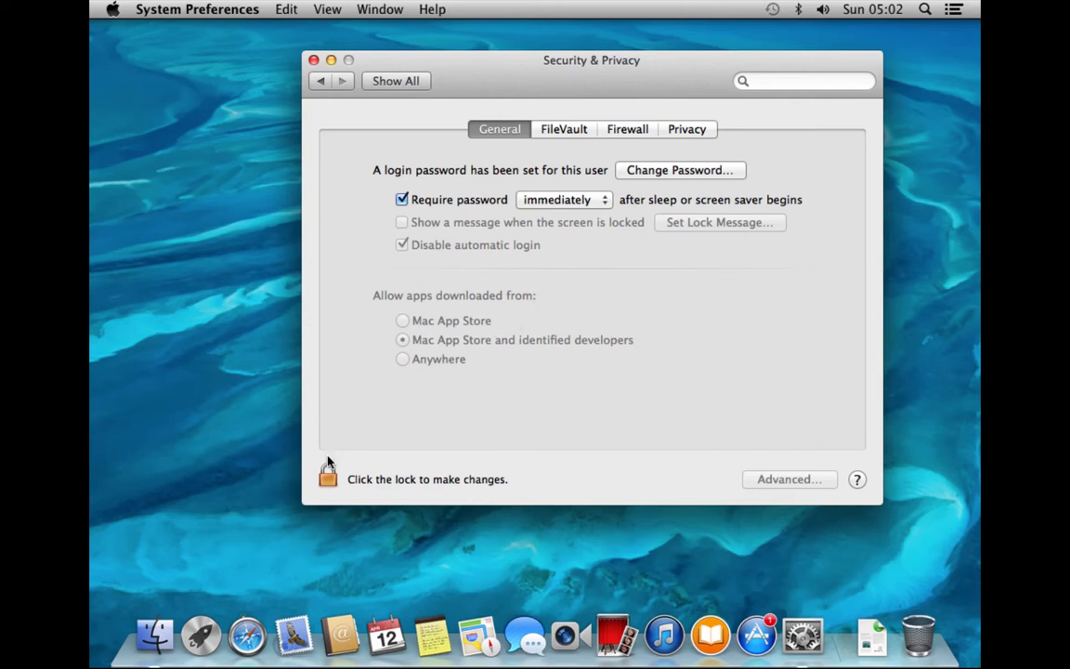
{"action": "left_click", "coordinate": [328, 477]}
Unlock Security & Privacy with the admin password and allow apps downloaded from Anywhere
{"action": "left_click", "coordinate": [329, 475]}
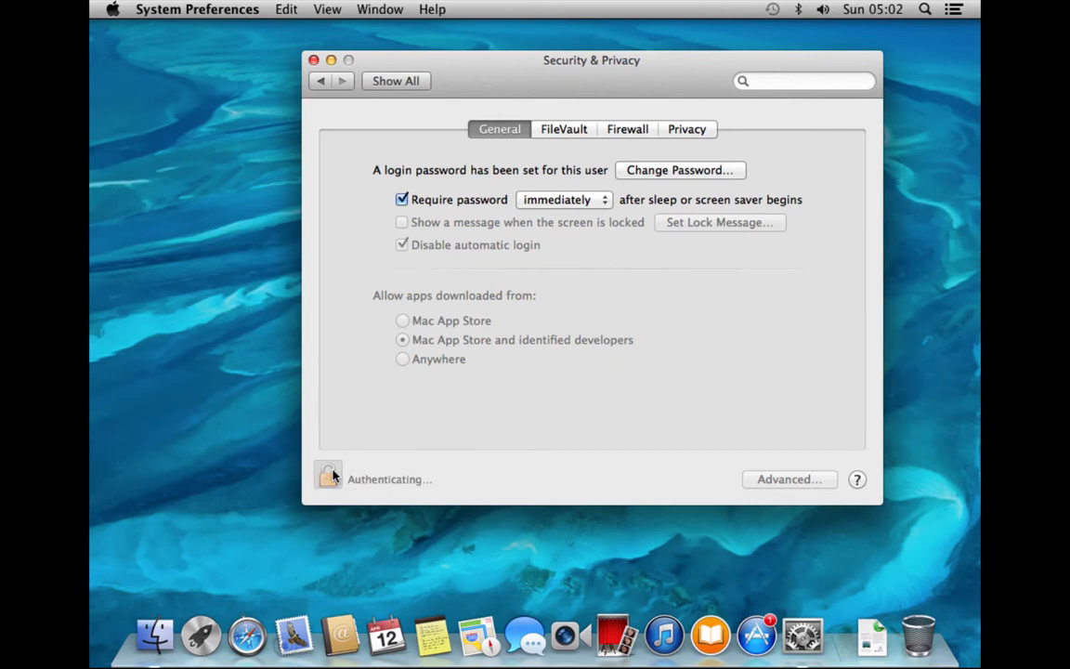
{"action": "type", "text": "********"}
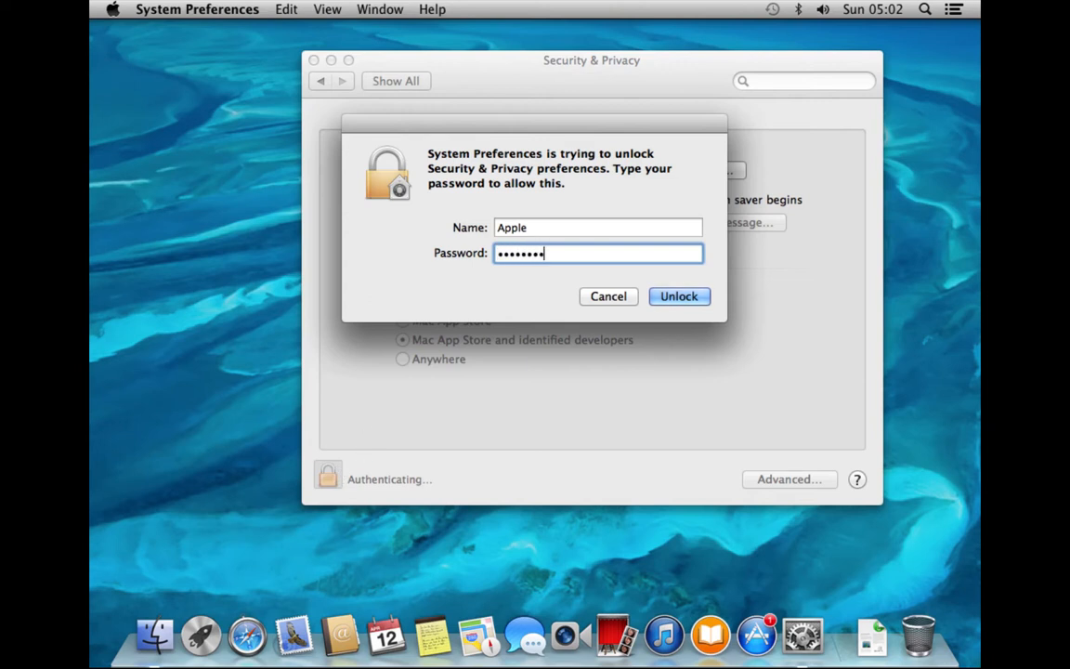
{"action": "key", "text": "Return"}
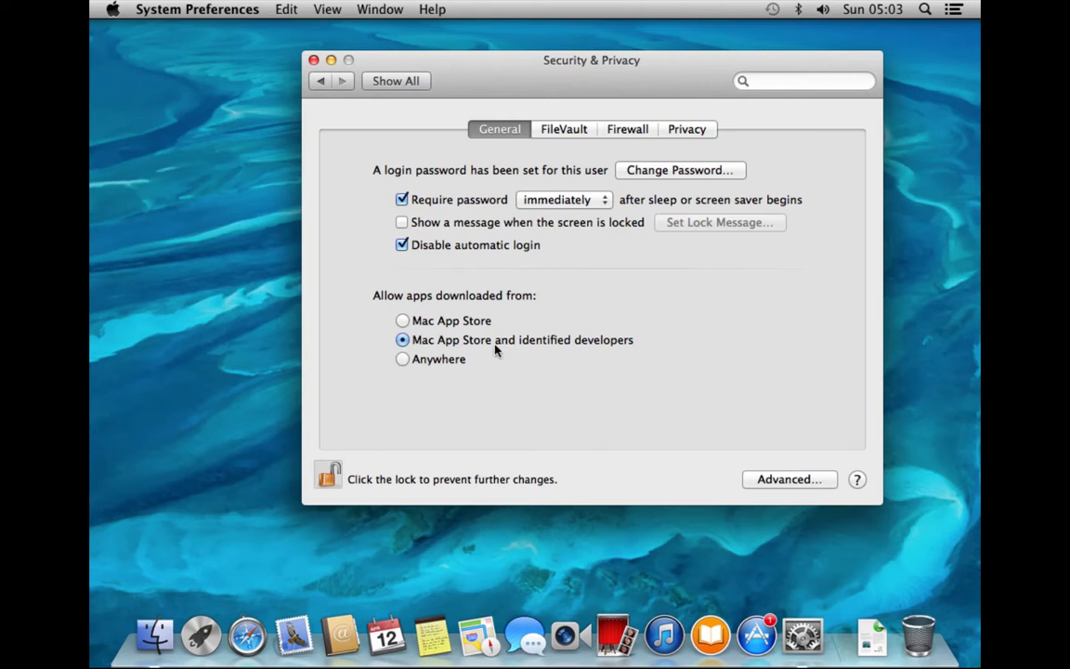
{"action": "left_click", "coordinate": [403, 359]}
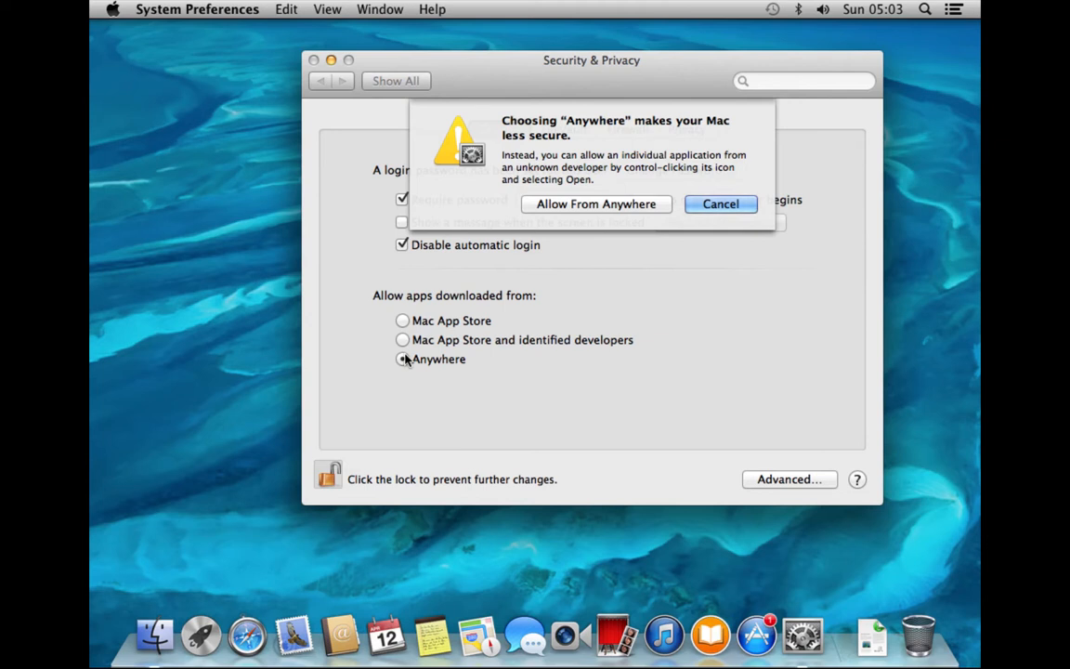
{"action": "left_click", "coordinate": [569, 204]}
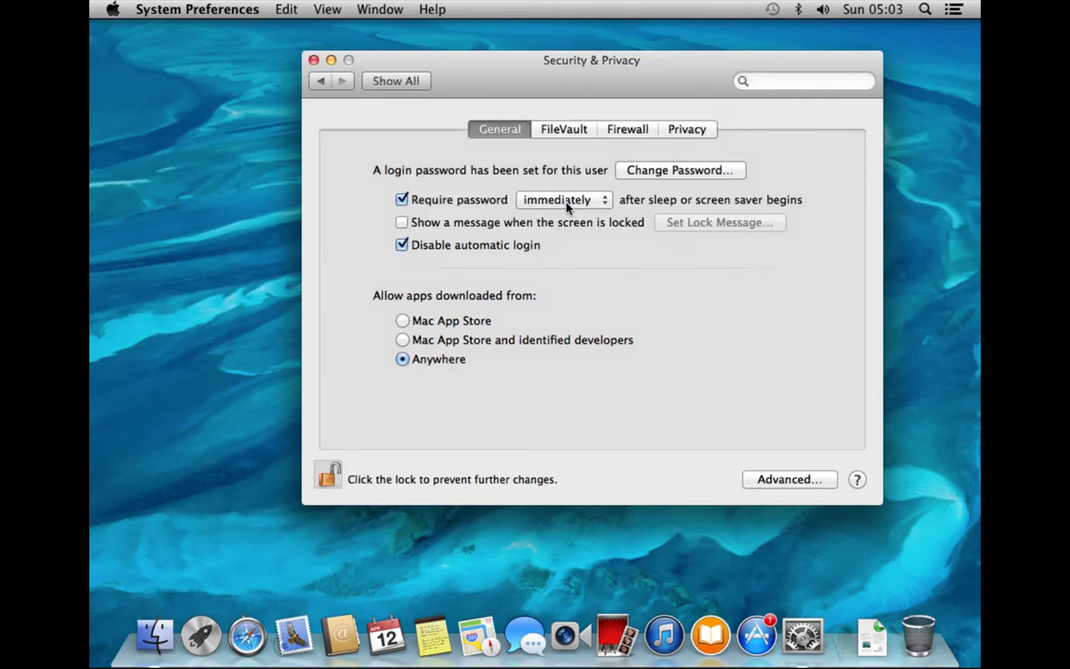
Look at FileVault, turn on the Firewall, then view the Privacy settings
{"action": "left_click", "coordinate": [585, 131]}
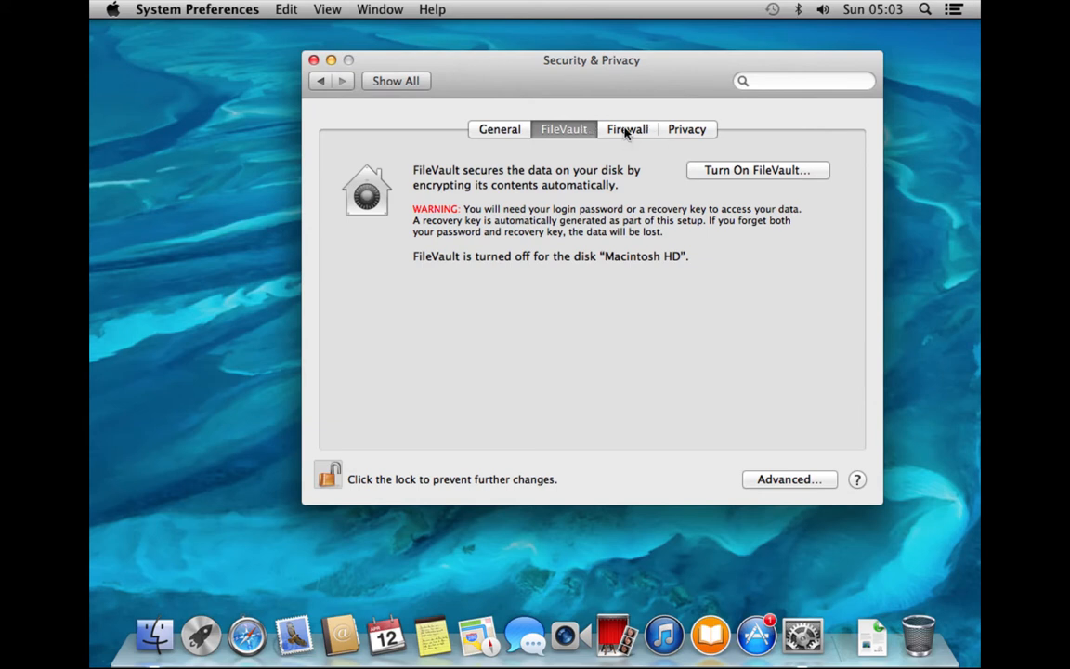
{"action": "left_click", "coordinate": [627, 131]}
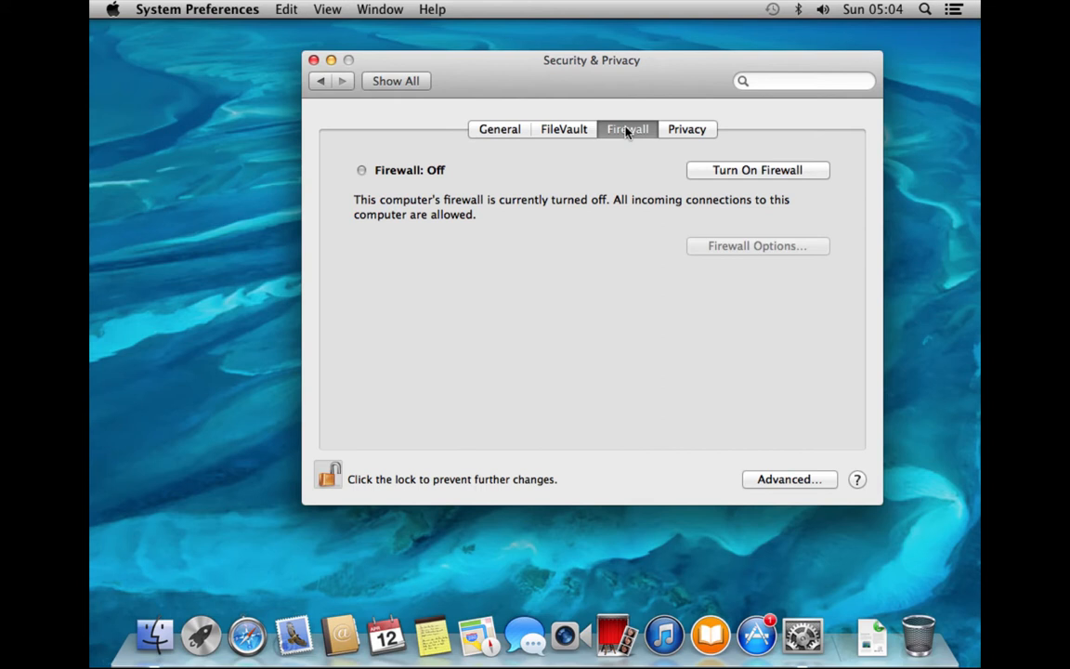
{"action": "left_click", "coordinate": [800, 170]}
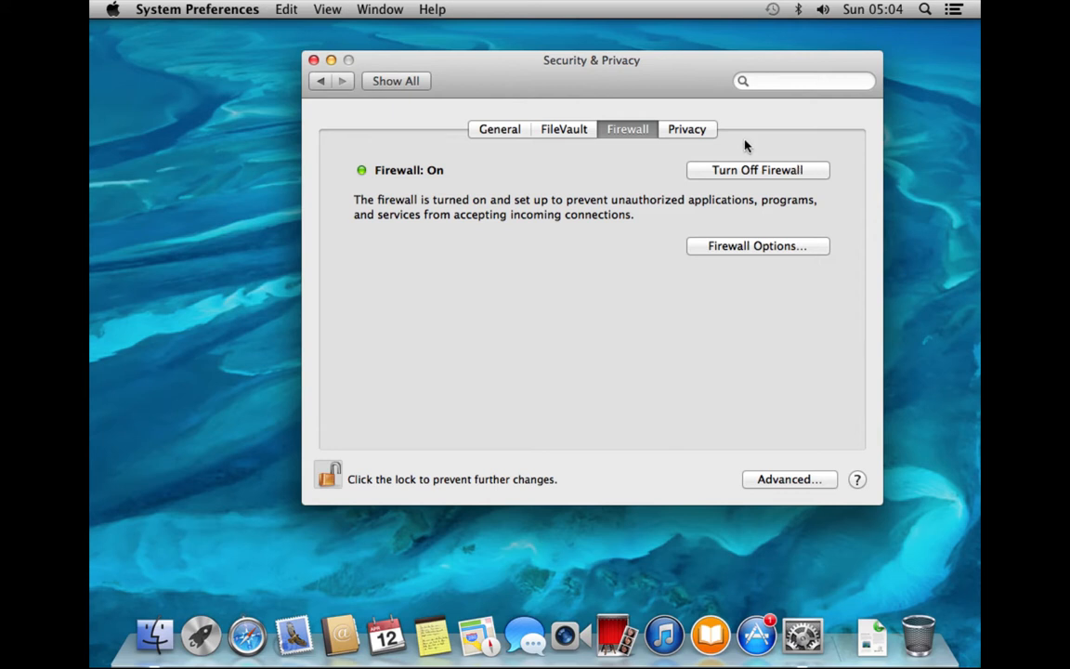
{"action": "left_click", "coordinate": [706, 131]}
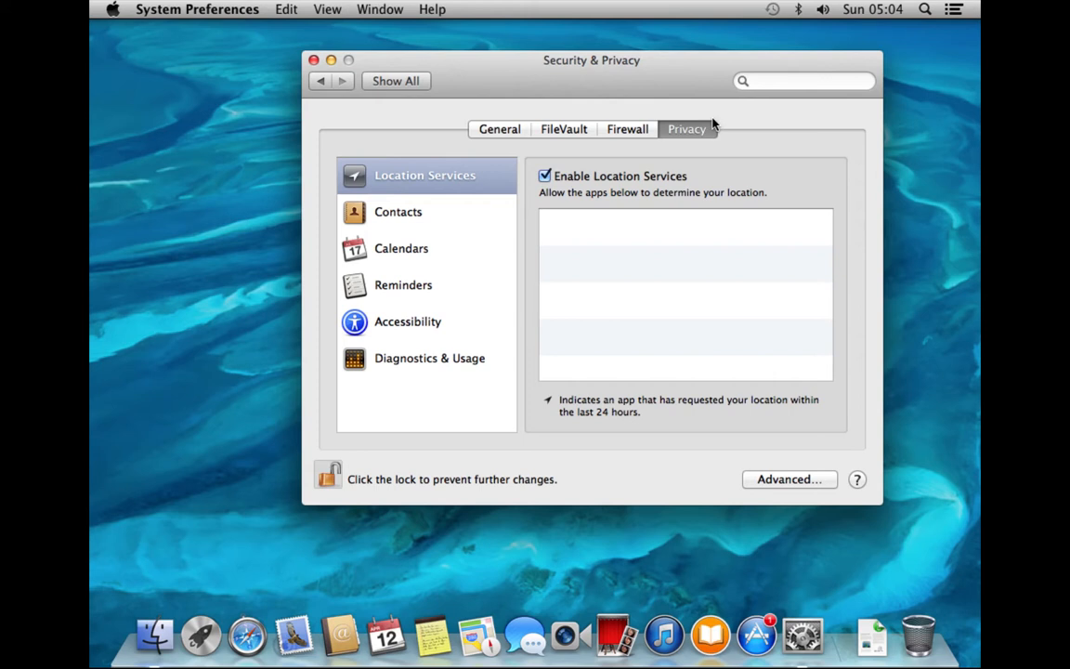
Launch Safari through a Spotlight search for 'saf', then quit it with Cmd+Q
{"action": "left_click", "coordinate": [420, 82]}
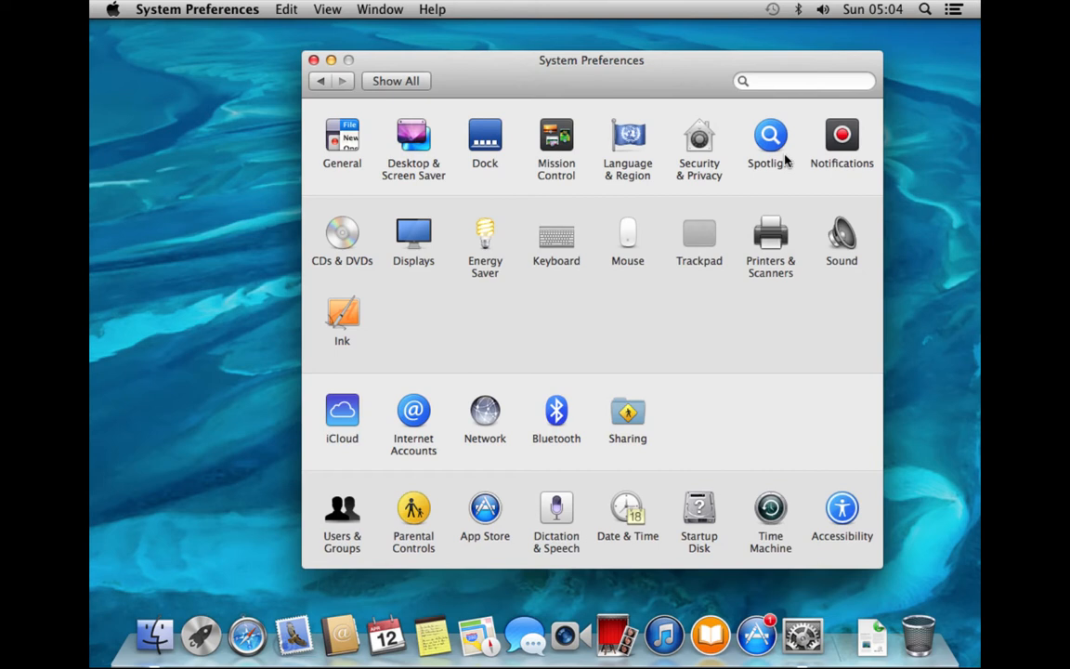
{"action": "left_click", "coordinate": [924, 10]}
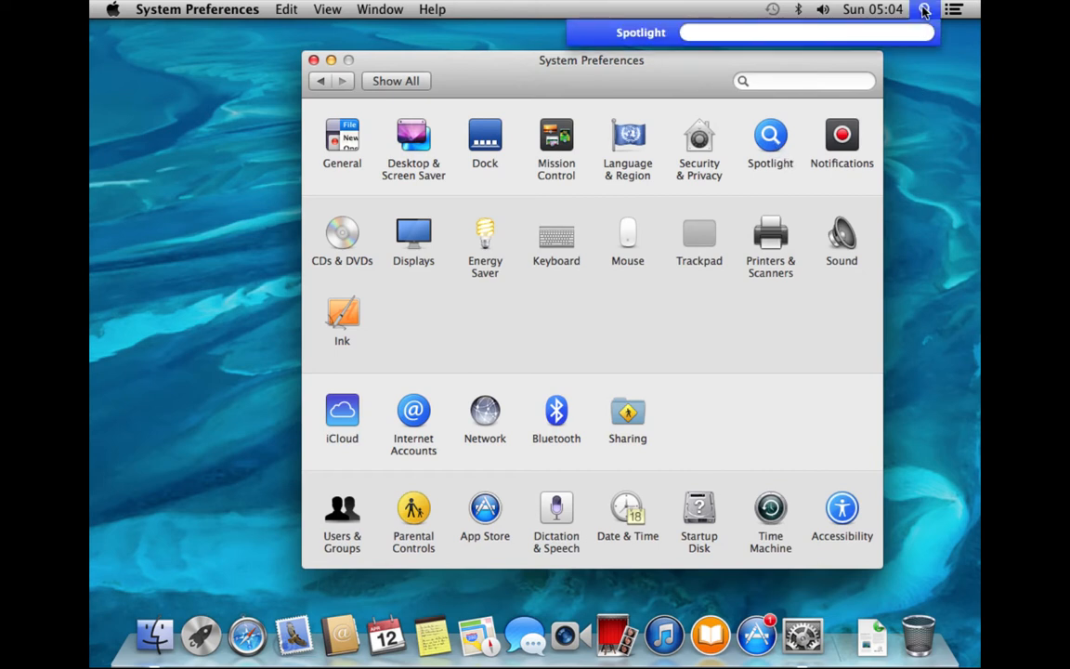
{"action": "type", "text": "saf"}
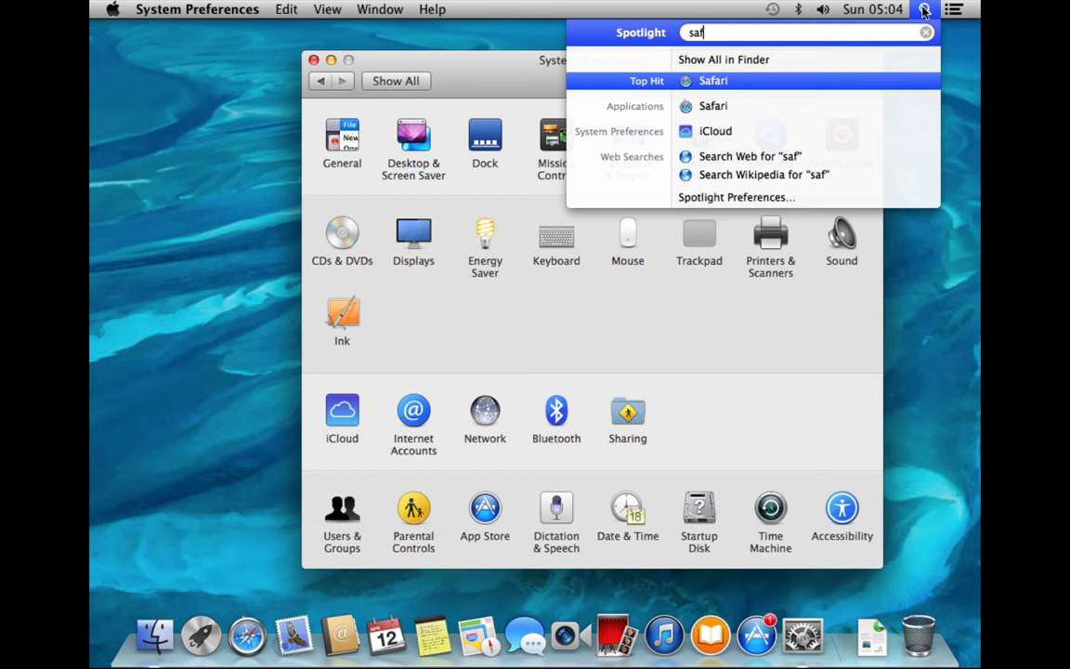
{"action": "key", "text": "Return"}
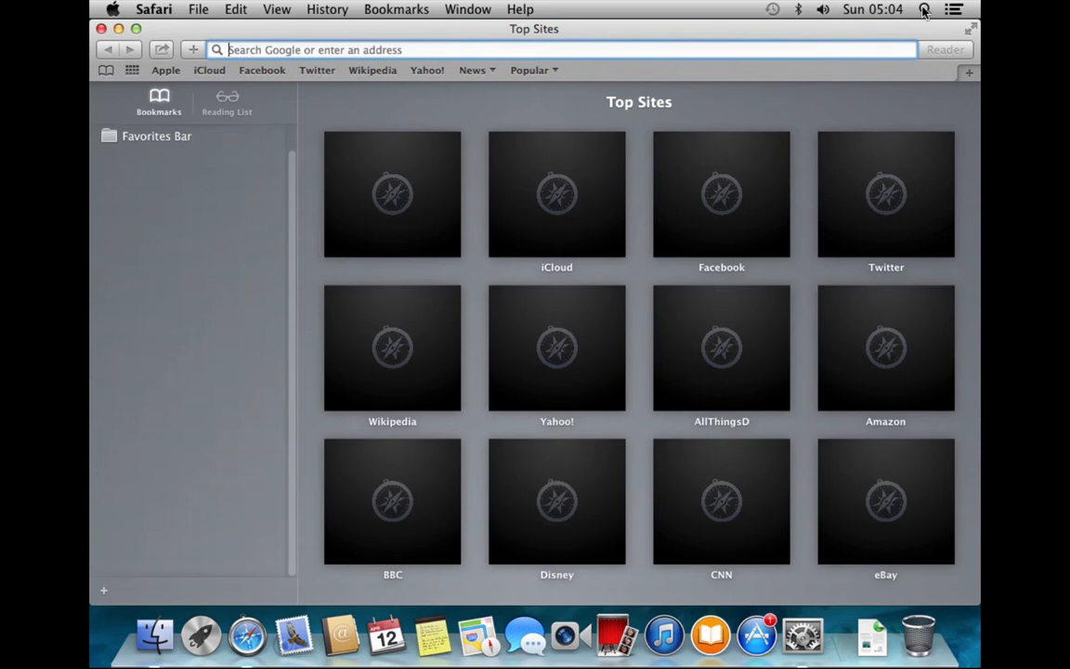
{"action": "key", "text": "super+q"}
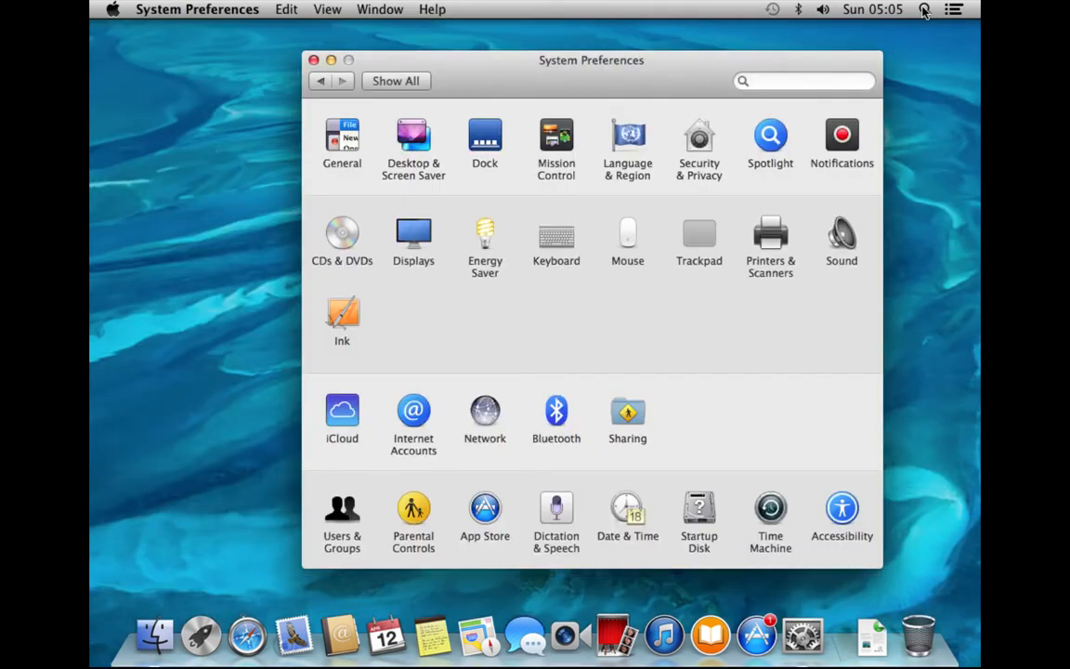
{"action": "left_click", "coordinate": [777, 139]}
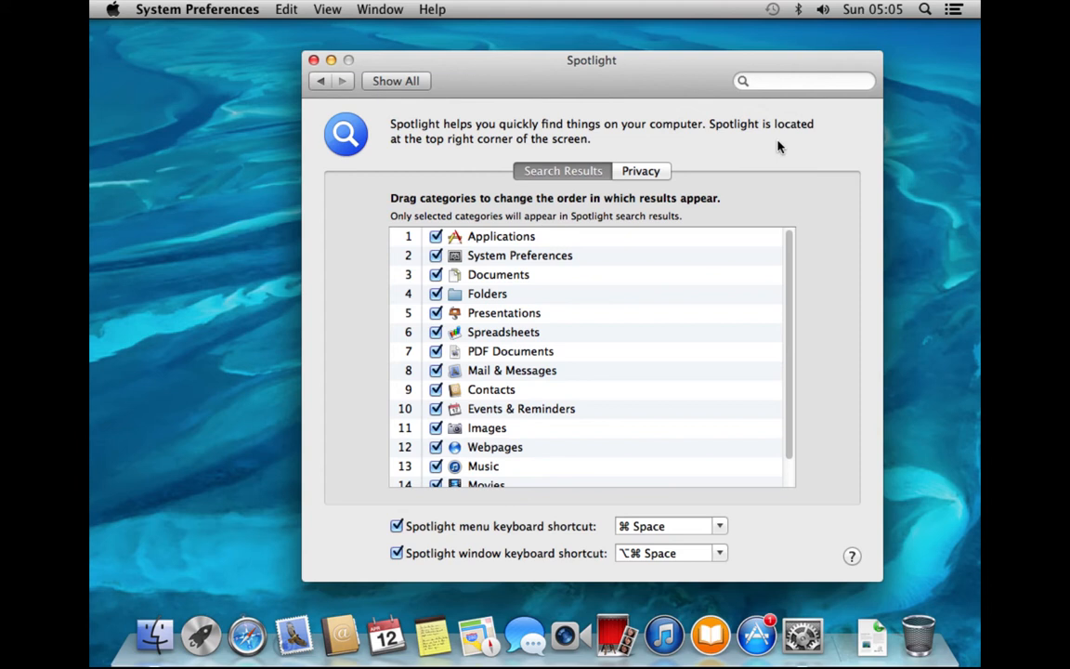
{"action": "left_click", "coordinate": [658, 174]}
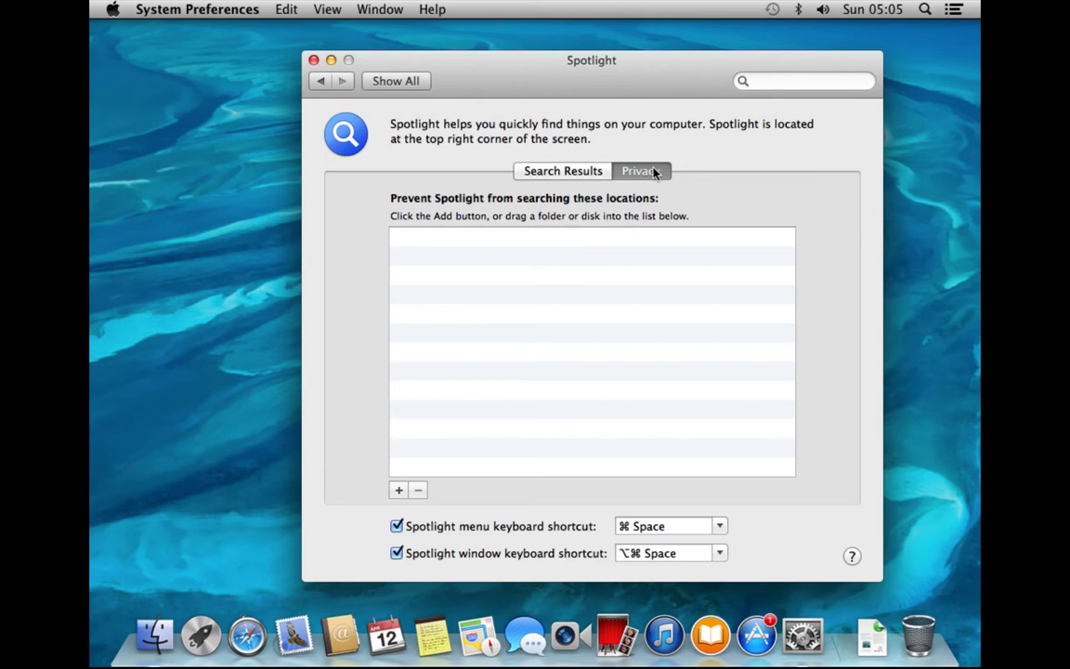
{"action": "left_click", "coordinate": [595, 174]}
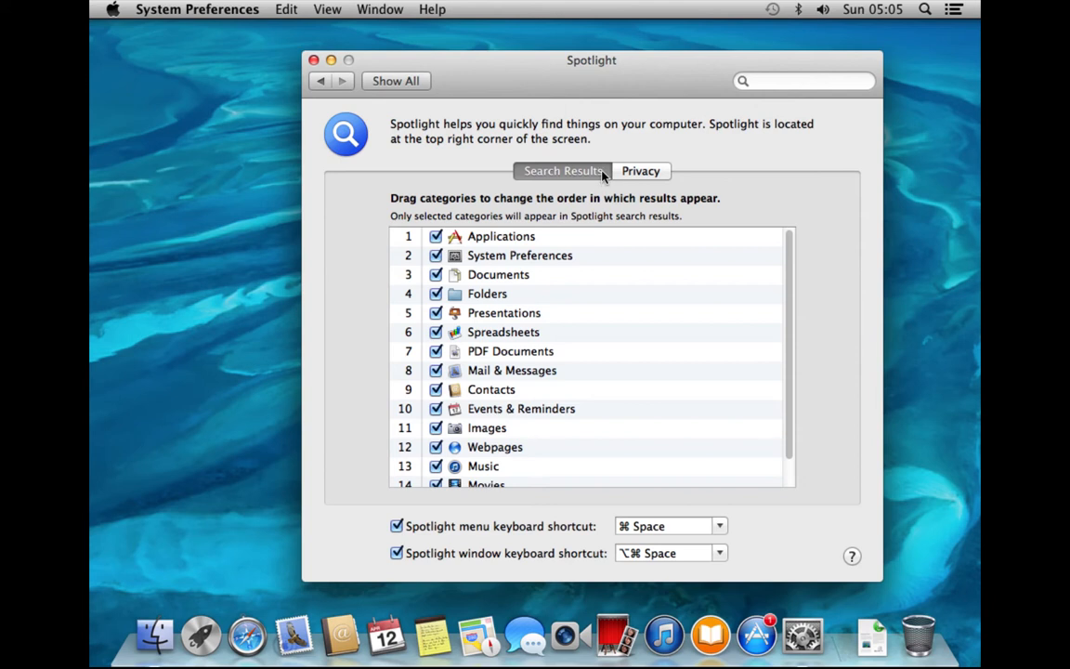
{"action": "left_click", "coordinate": [396, 82]}
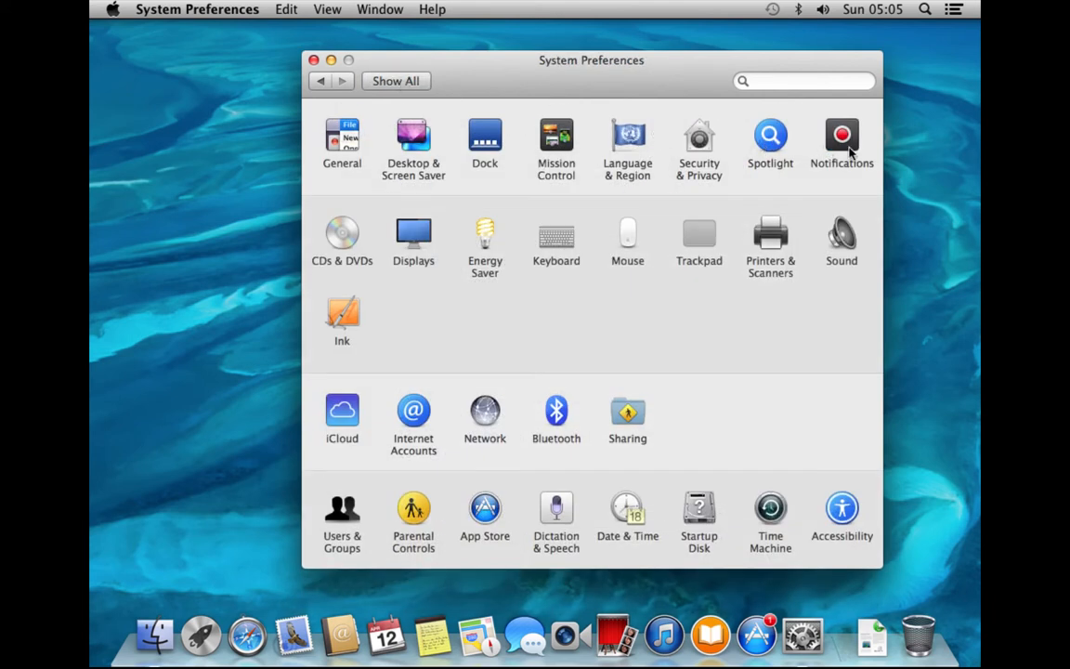
{"action": "left_click", "coordinate": [859, 147]}
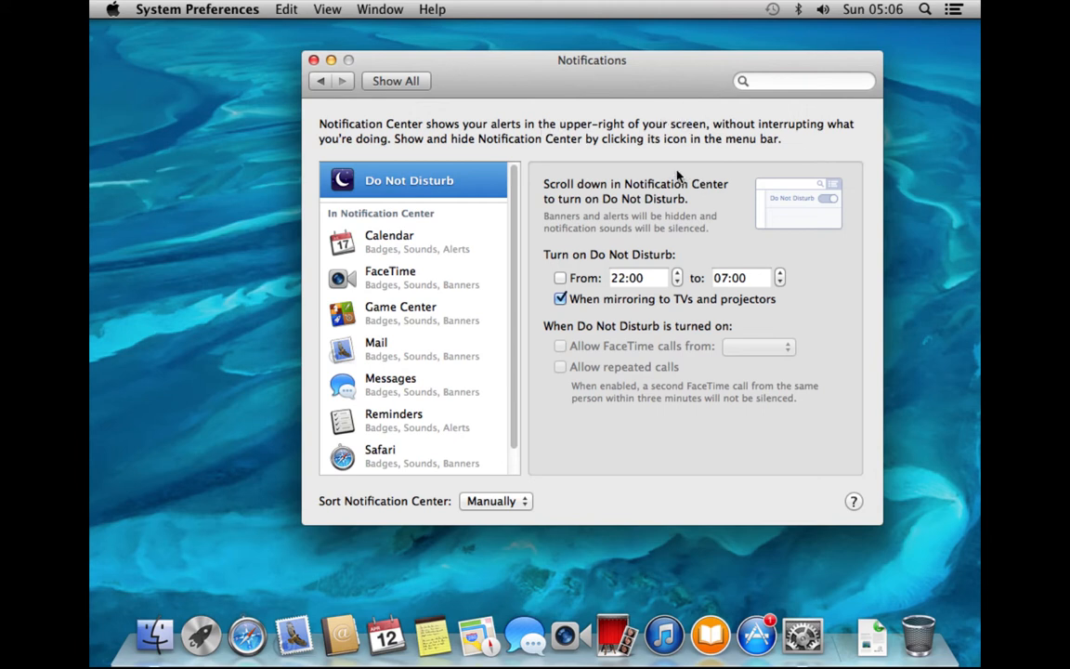
{"action": "left_click", "coordinate": [406, 80]}
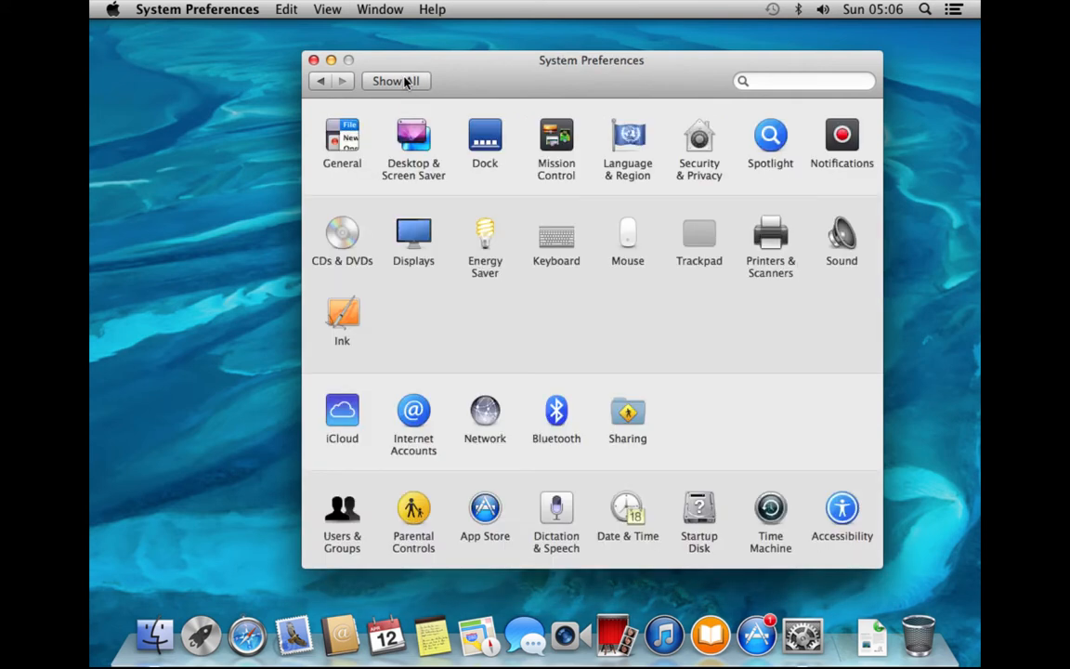
{"action": "left_click", "coordinate": [344, 237]}
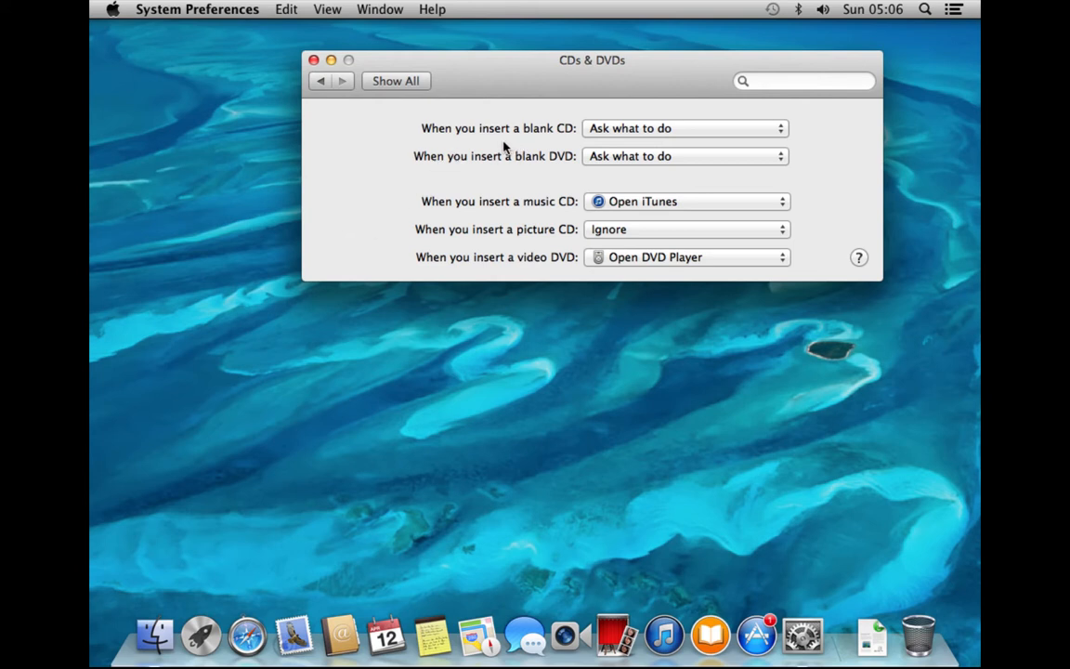
{"action": "left_click", "coordinate": [777, 129]}
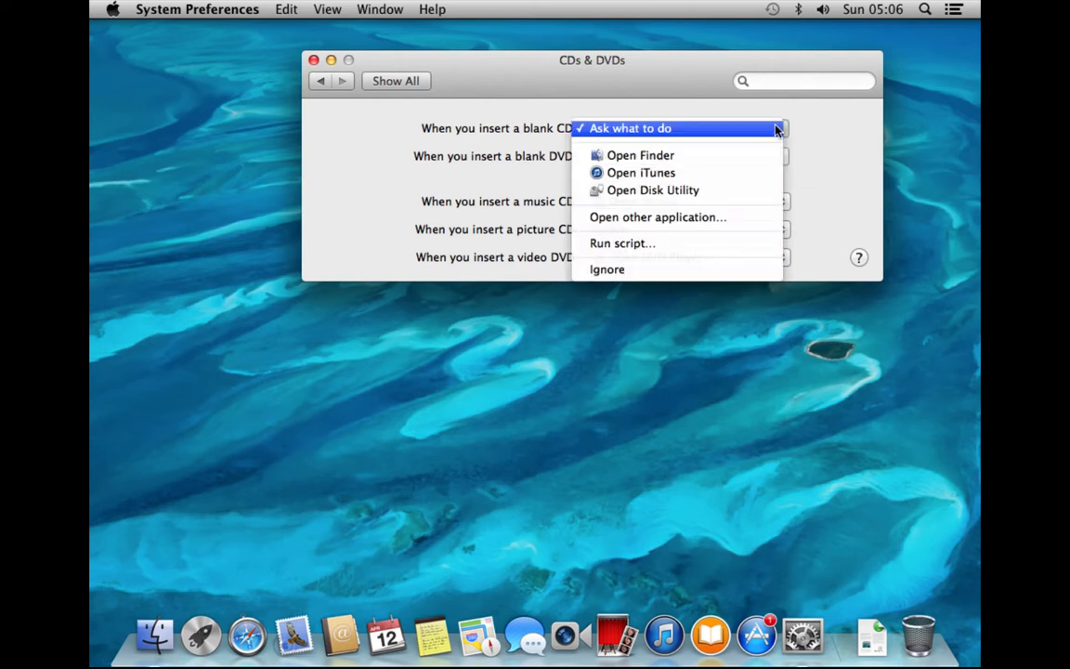
{"action": "left_click", "coordinate": [833, 127]}
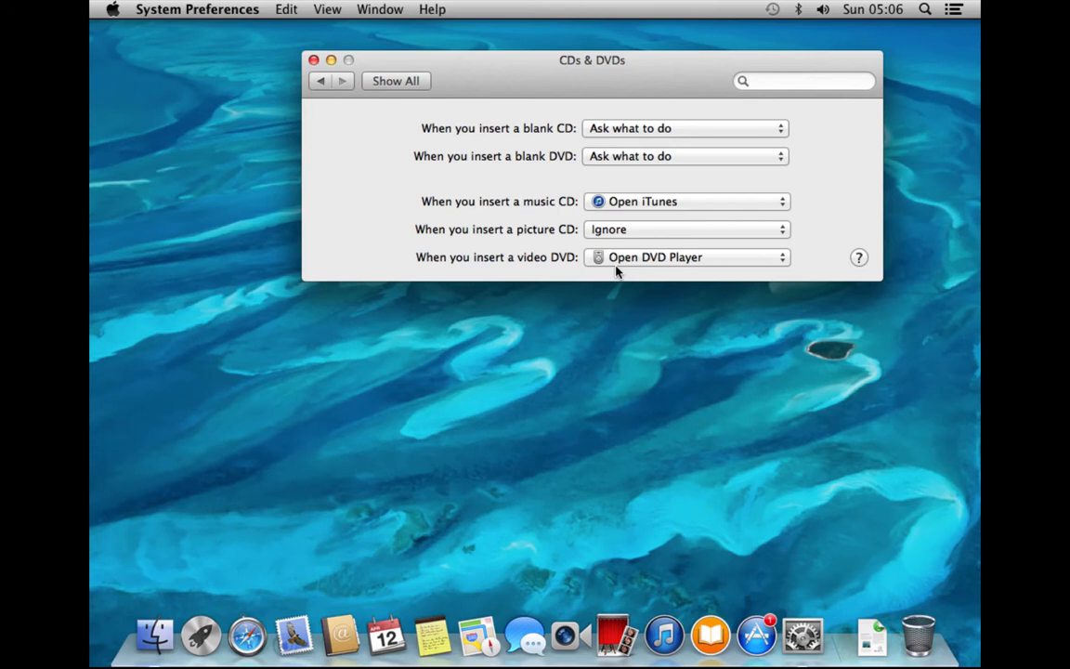
{"action": "left_click", "coordinate": [421, 82]}
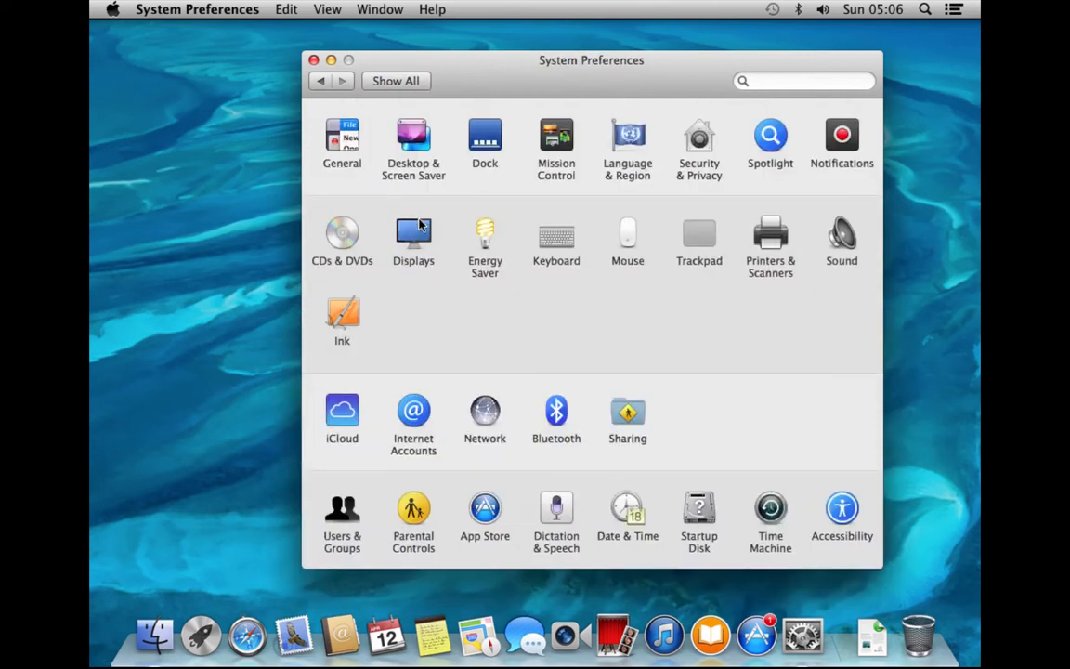
{"action": "left_click", "coordinate": [418, 228]}
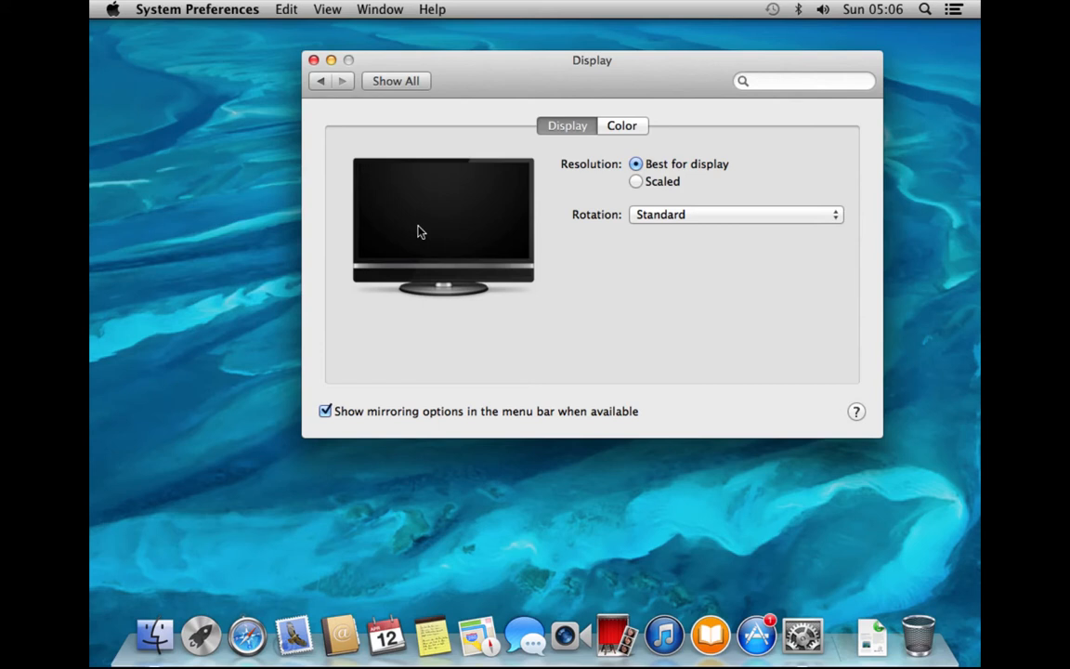
{"action": "left_click", "coordinate": [812, 217]}
{"action": "left_click", "coordinate": [813, 216]}
{"action": "left_click", "coordinate": [813, 217]}
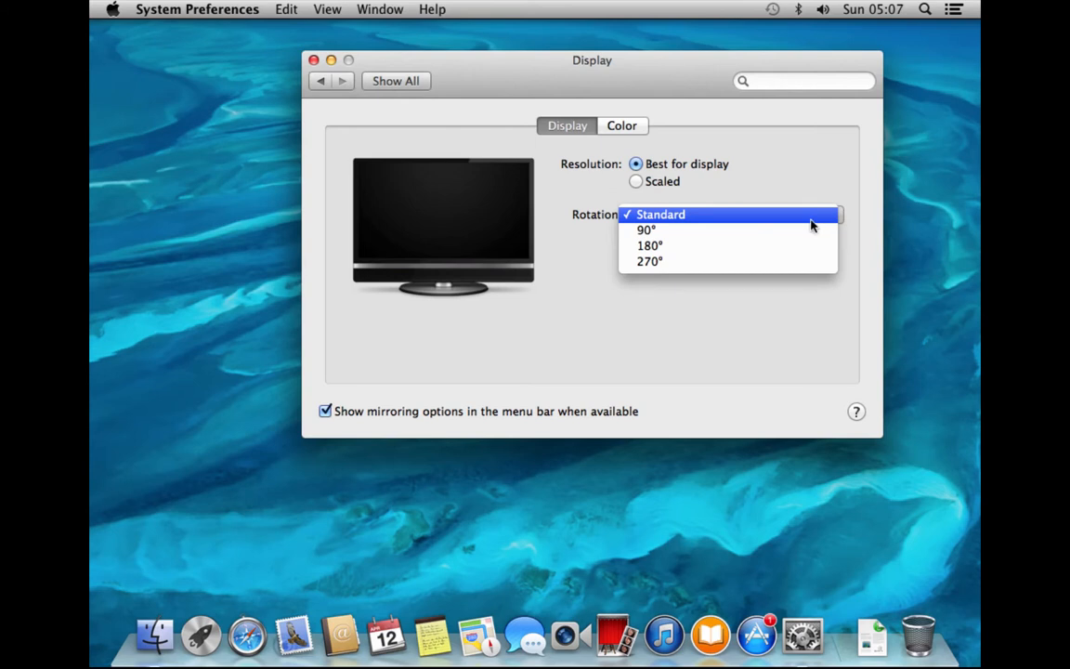
{"action": "left_click", "coordinate": [806, 198]}
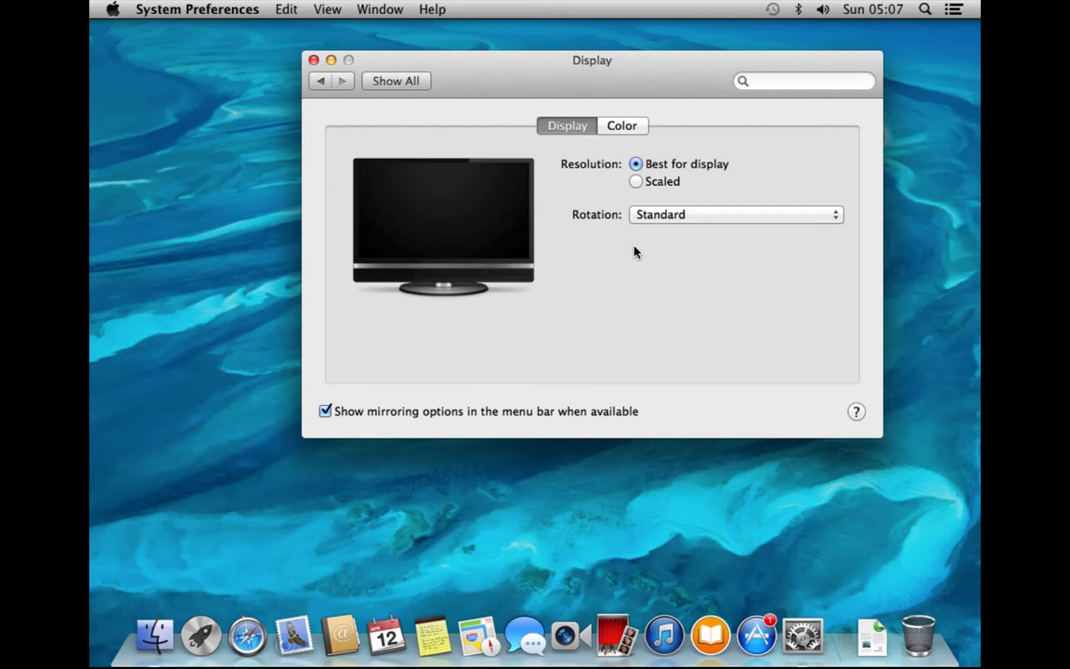
{"action": "left_click", "coordinate": [409, 82]}
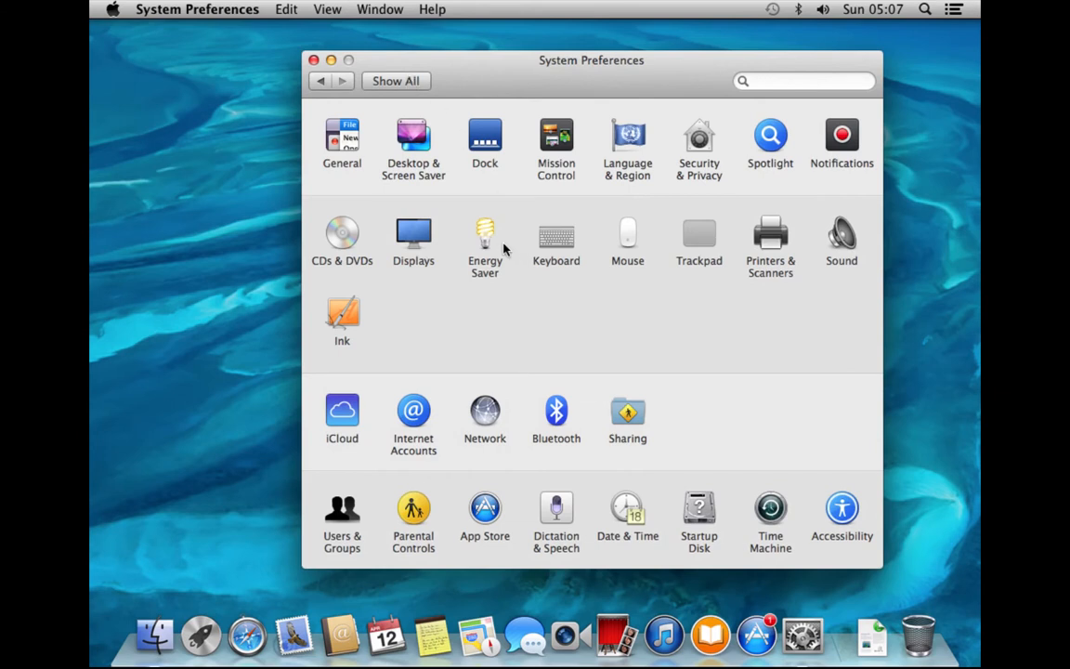
{"action": "left_click", "coordinate": [489, 248]}
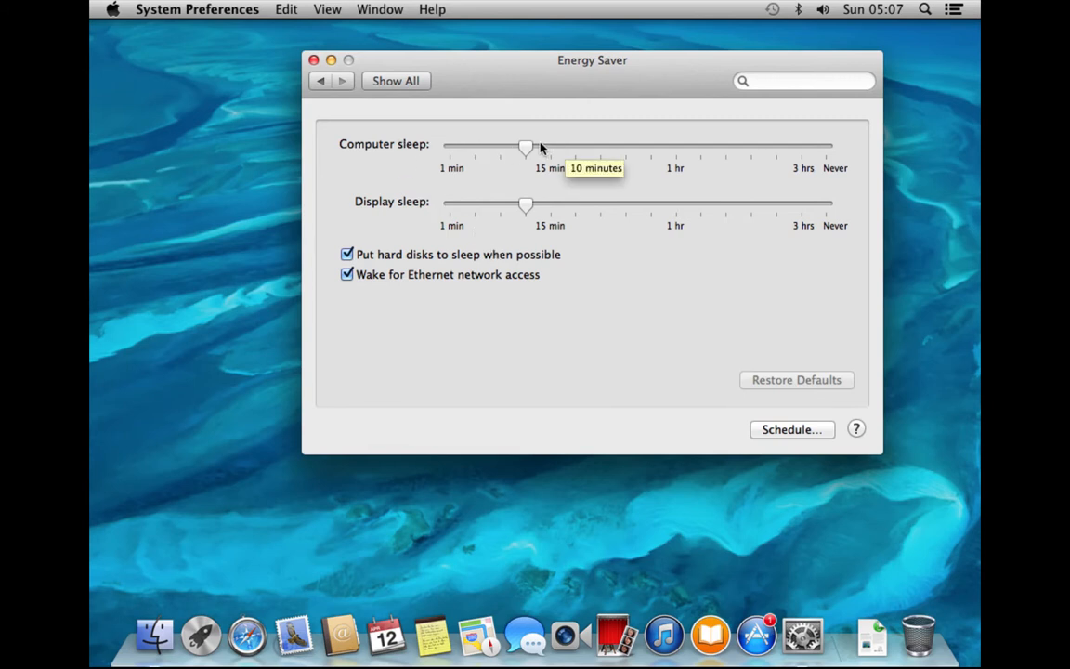
{"action": "left_click_drag", "start_coordinate": [525, 147], "coordinate": [548, 146]}
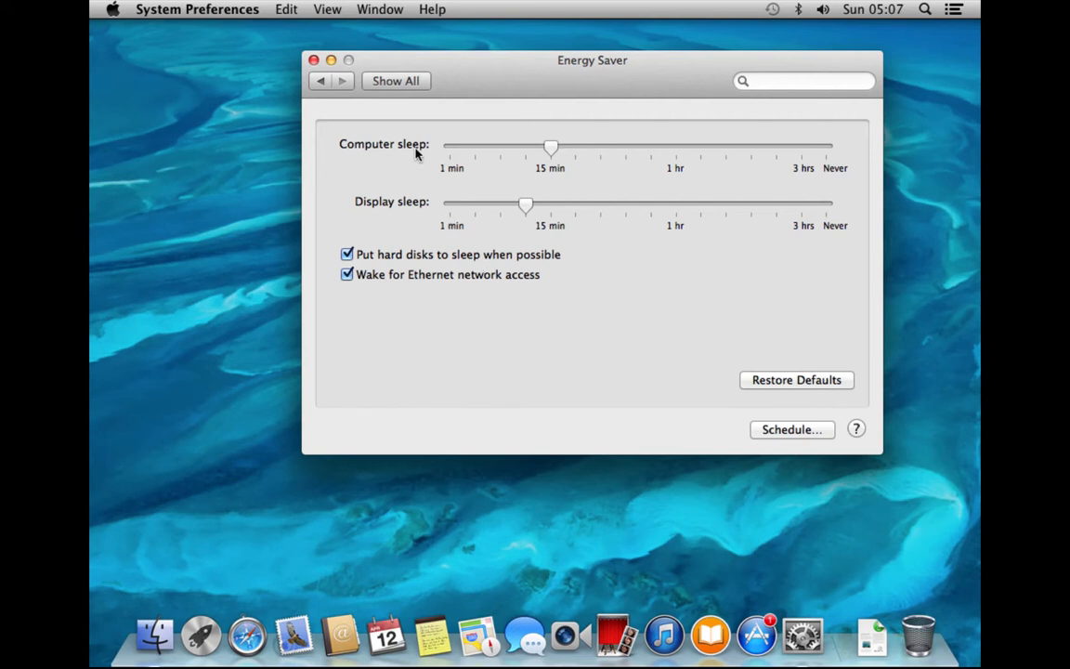
{"action": "left_click", "coordinate": [414, 83]}
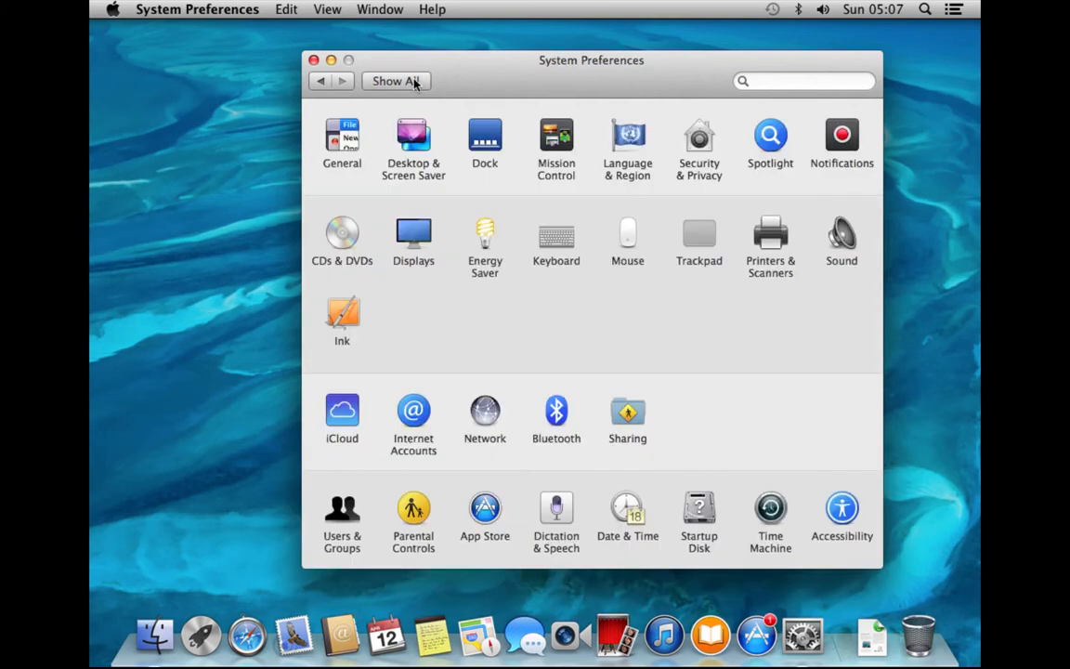
{"action": "left_click", "coordinate": [557, 235]}
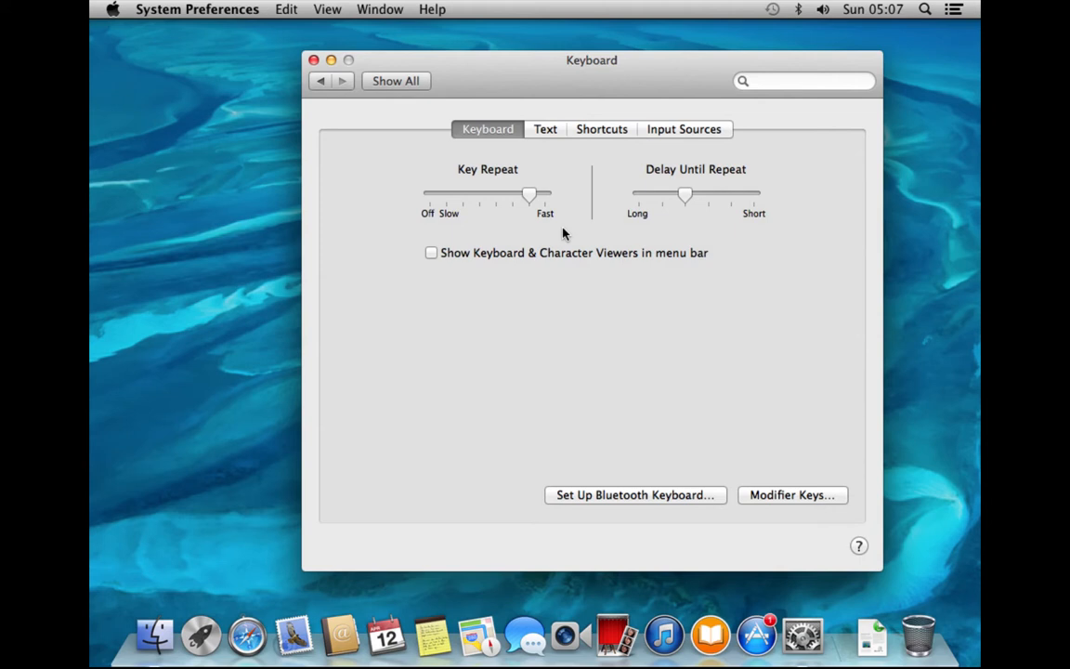
{"action": "left_click", "coordinate": [546, 129]}
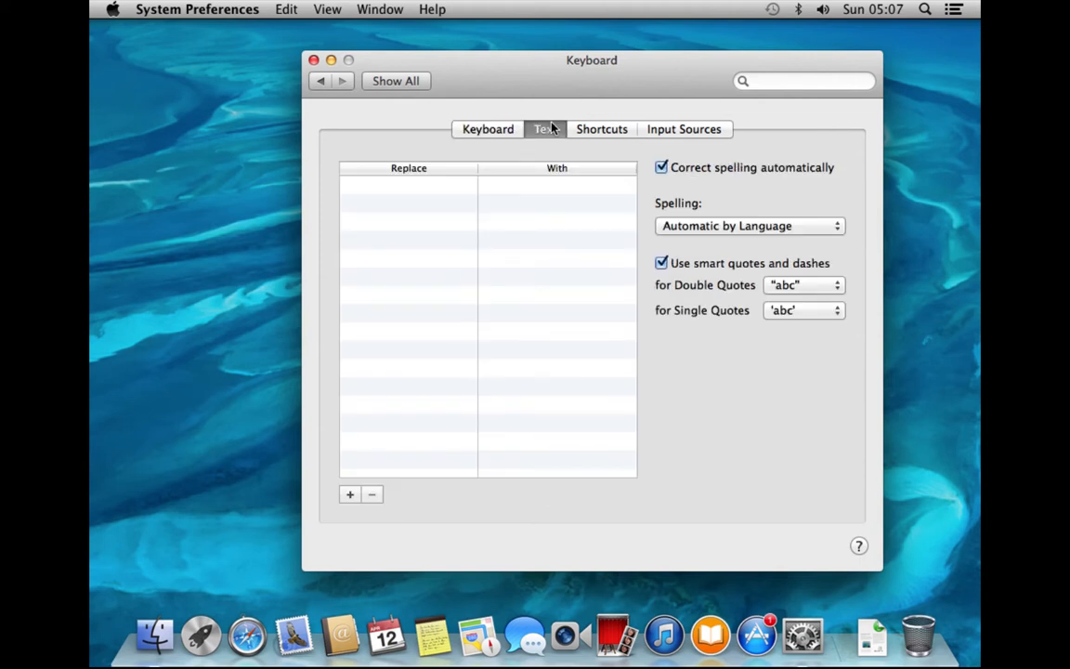
{"action": "left_click", "coordinate": [613, 129]}
{"action": "left_click", "coordinate": [655, 130]}
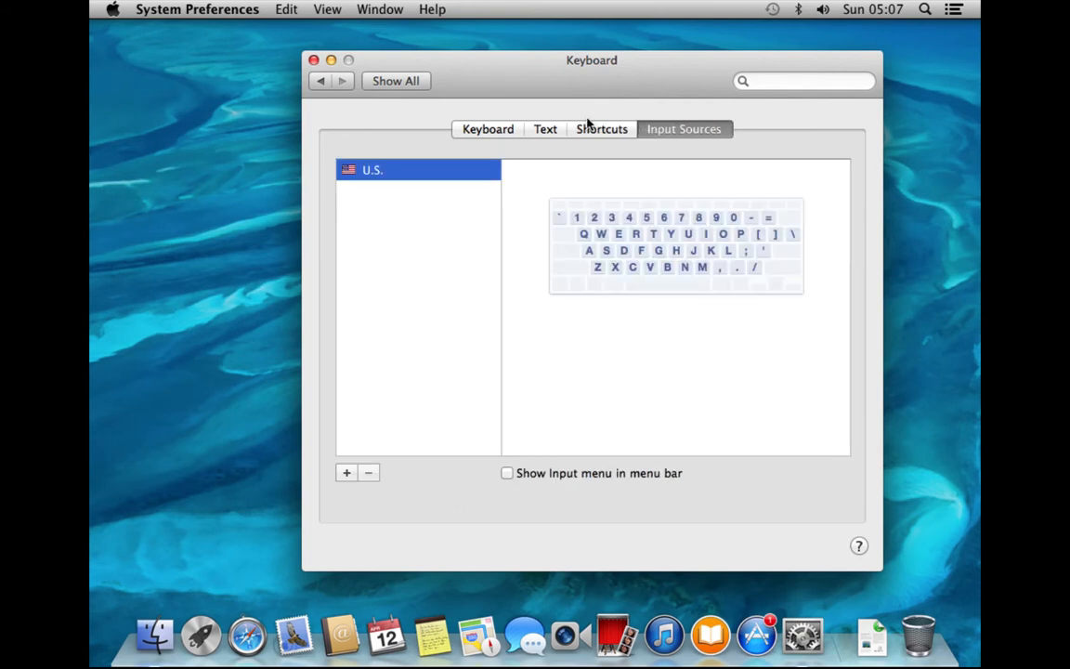
{"action": "left_click", "coordinate": [489, 129]}
{"action": "left_click", "coordinate": [416, 85]}
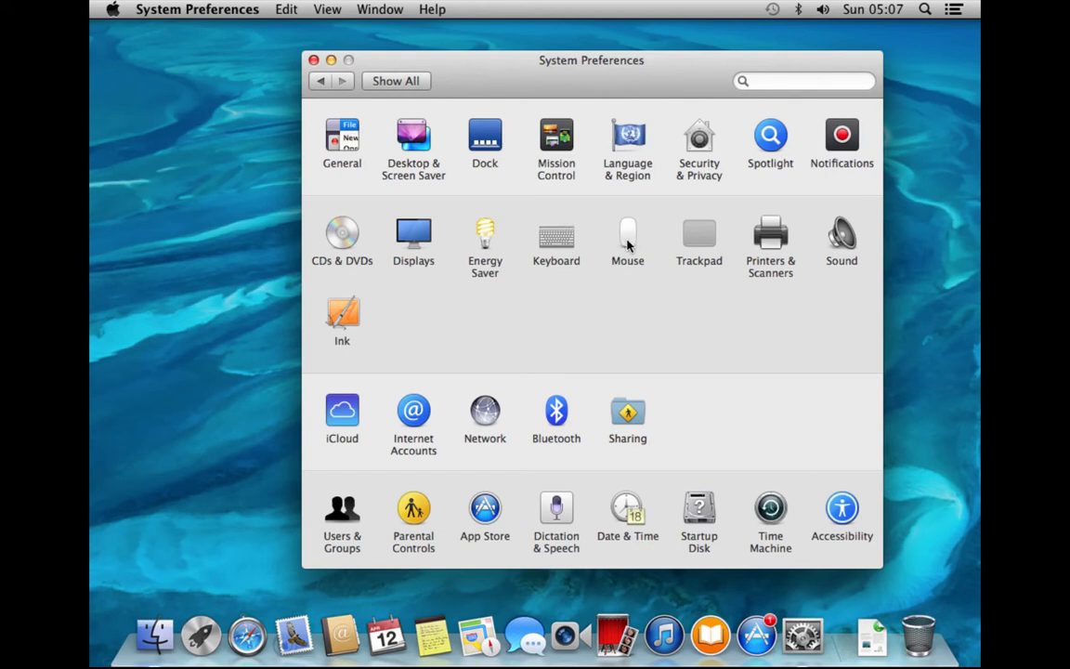
{"action": "left_click", "coordinate": [627, 244]}
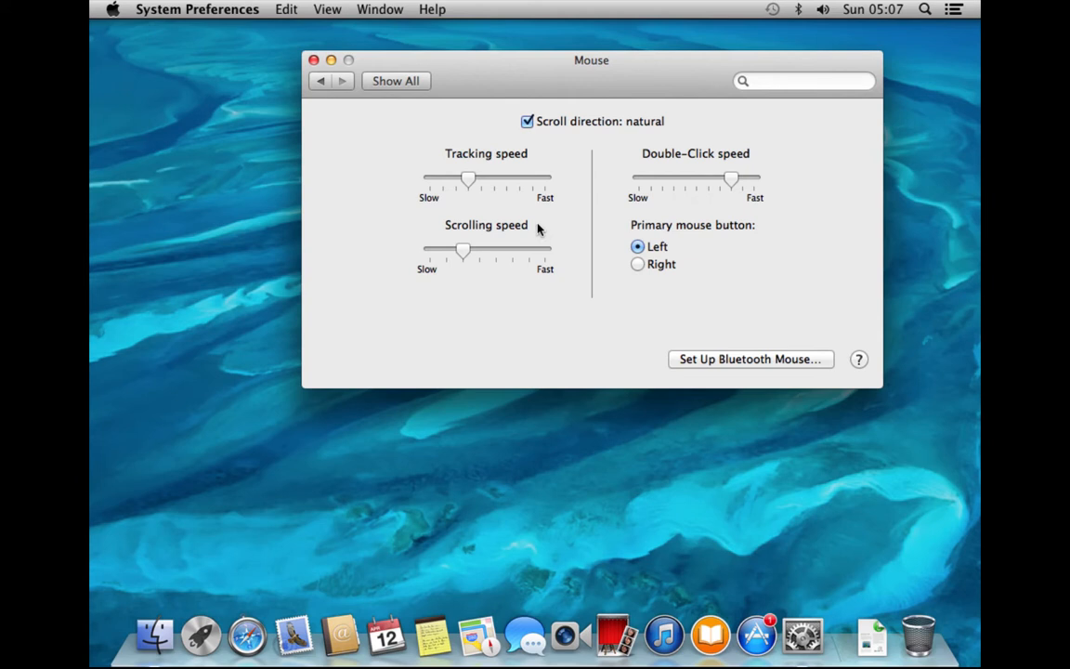
{"action": "left_click", "coordinate": [404, 82]}
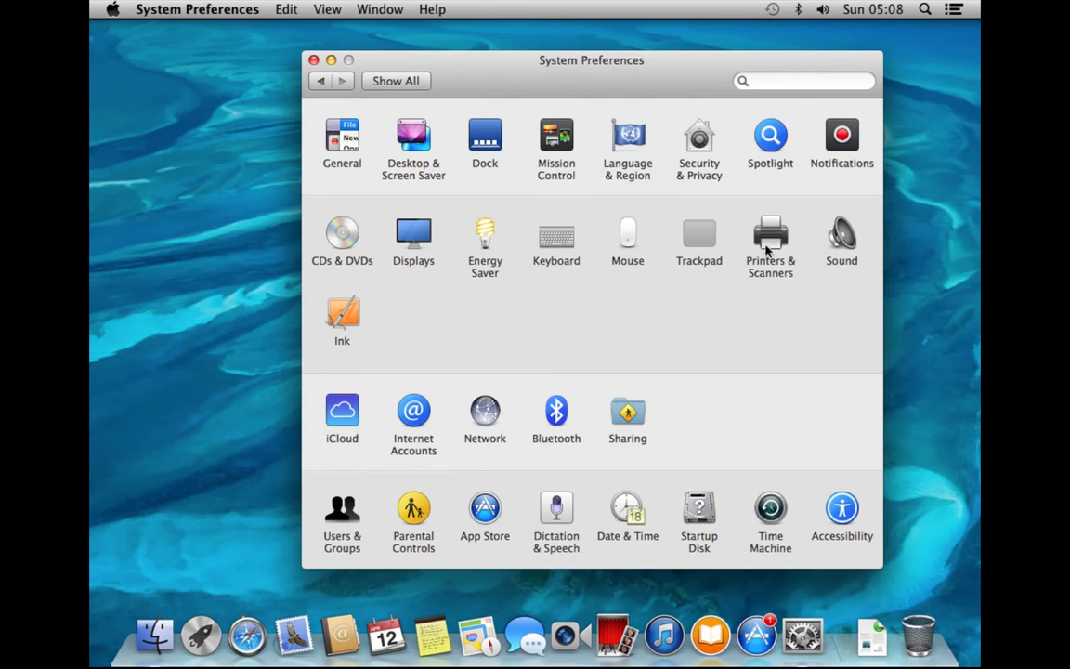
{"action": "left_click", "coordinate": [694, 244]}
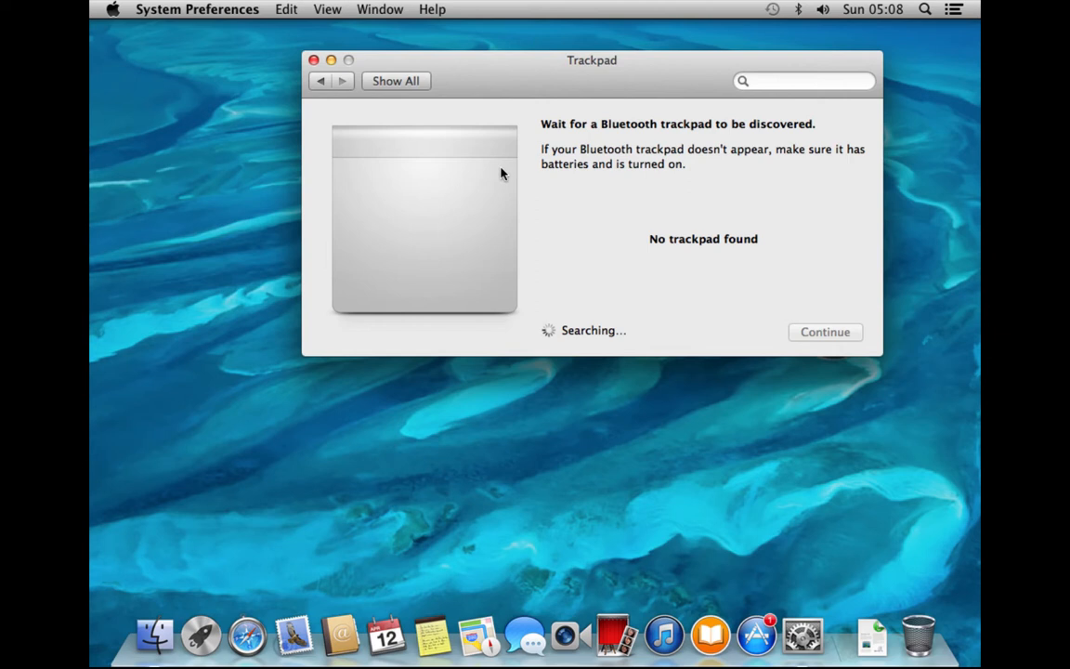
{"action": "left_click", "coordinate": [422, 82]}
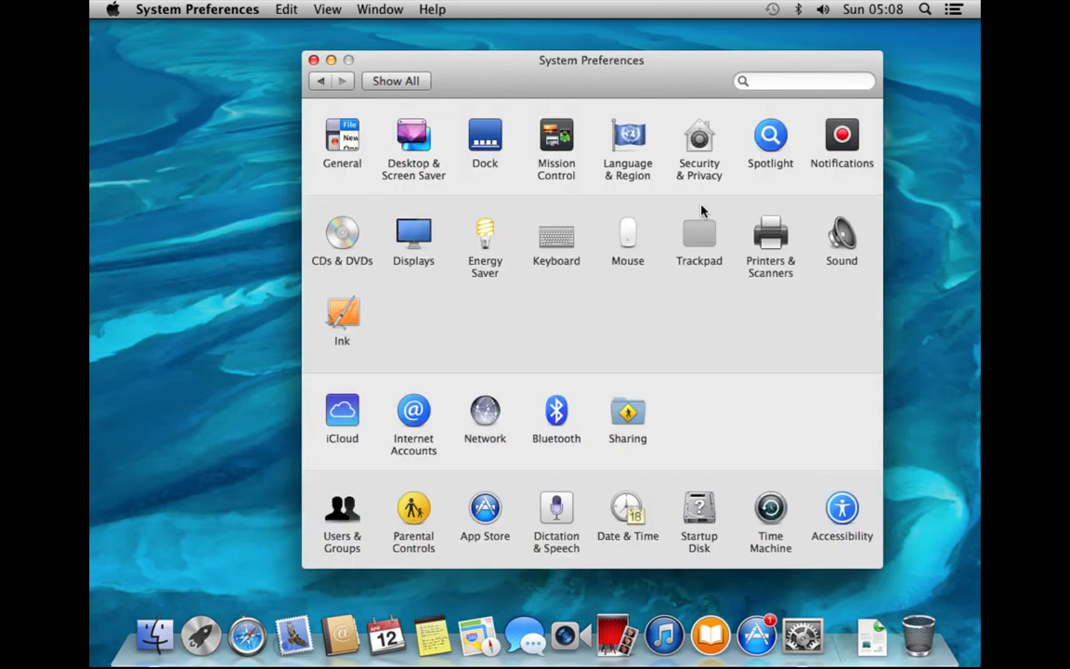
{"action": "left_click", "coordinate": [772, 240]}
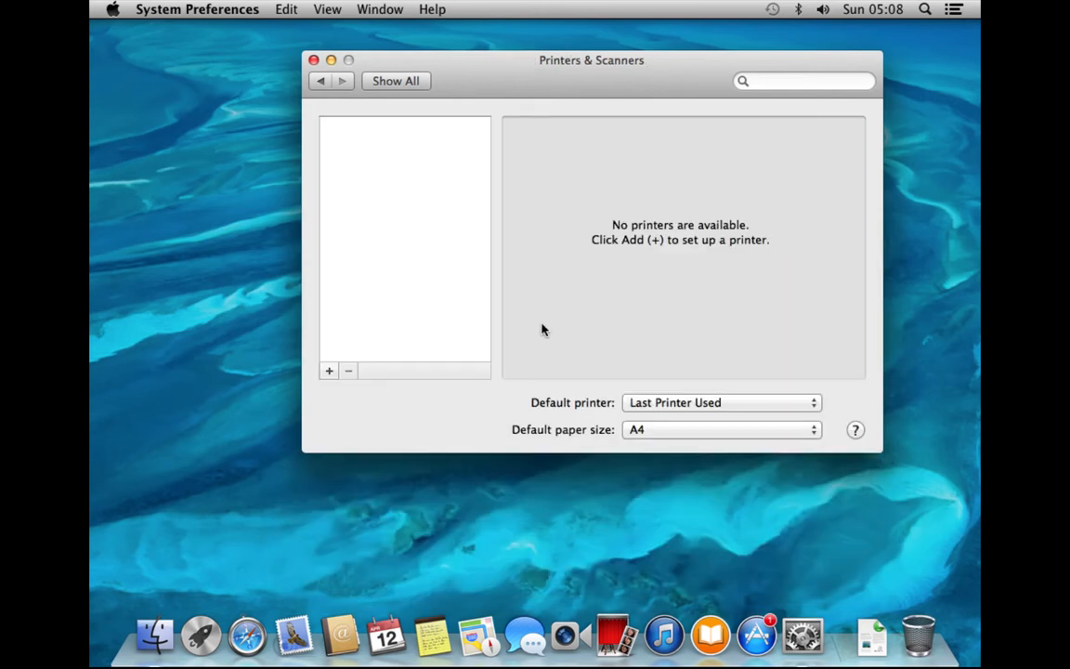
{"action": "left_click", "coordinate": [330, 371]}
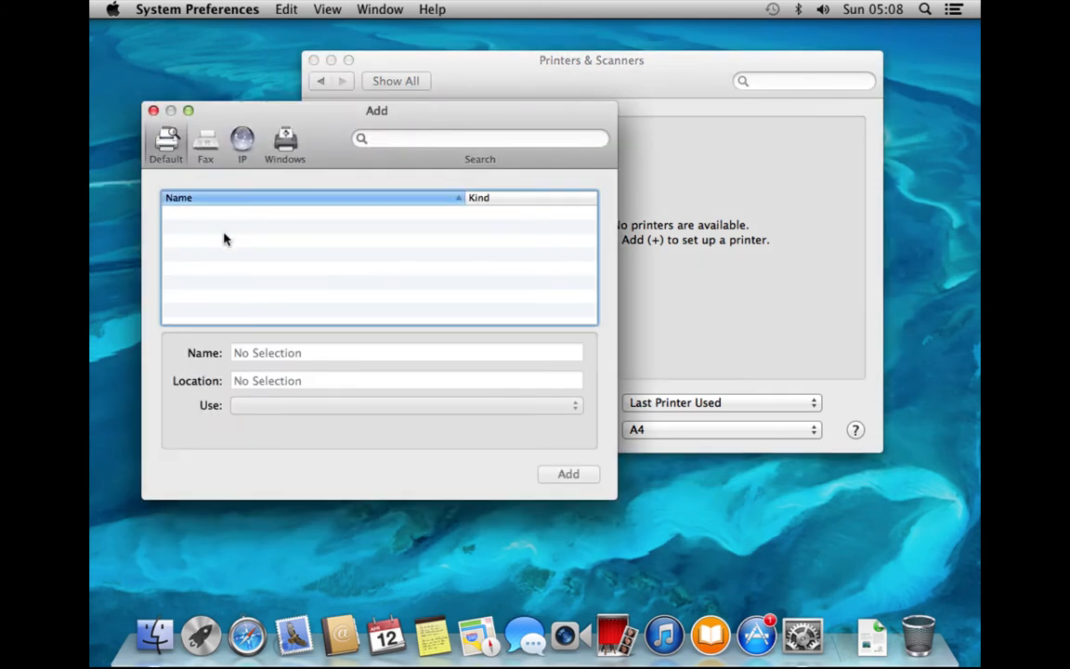
{"action": "left_click", "coordinate": [154, 112]}
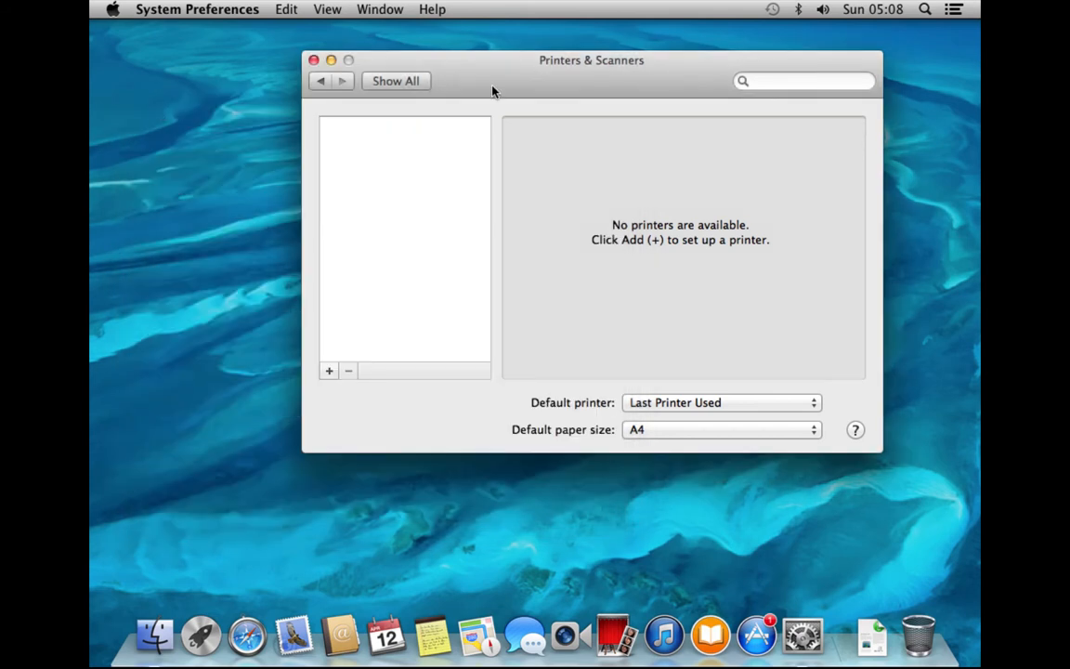
{"action": "left_click", "coordinate": [411, 82]}
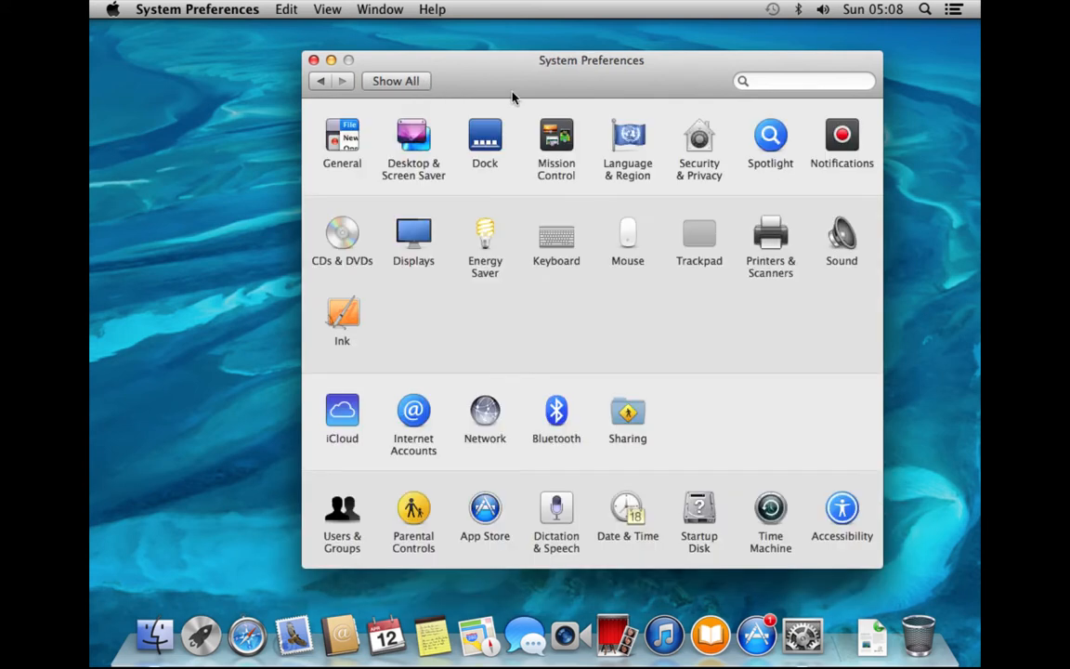
Set the alert sound to Funk and choose Headphones as the output device
{"action": "left_click", "coordinate": [836, 230]}
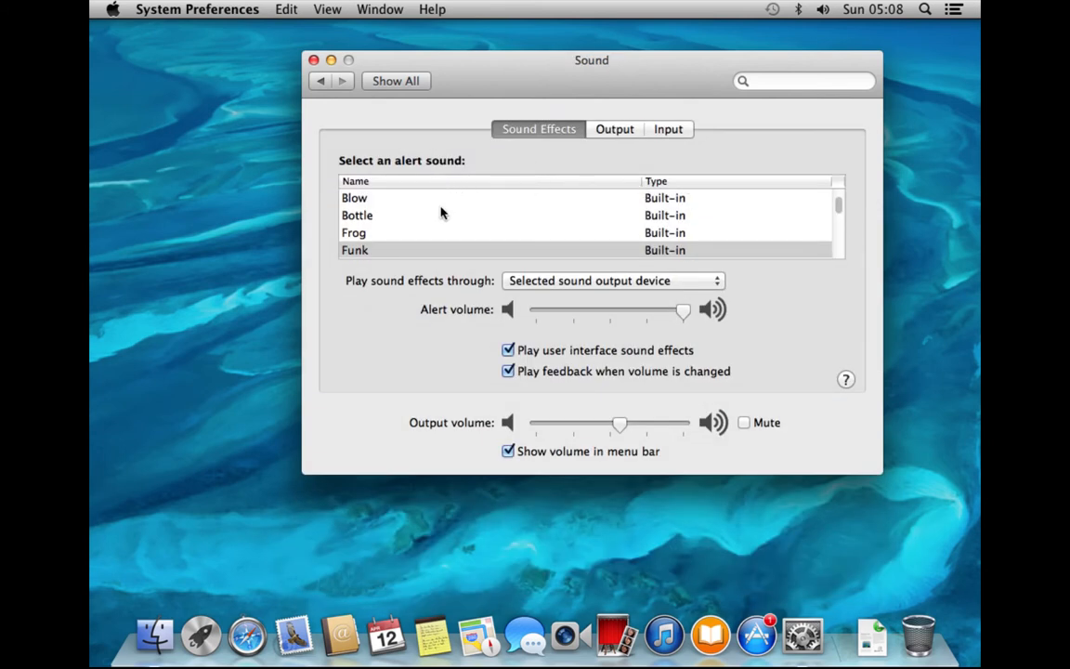
{"action": "left_click", "coordinate": [681, 251]}
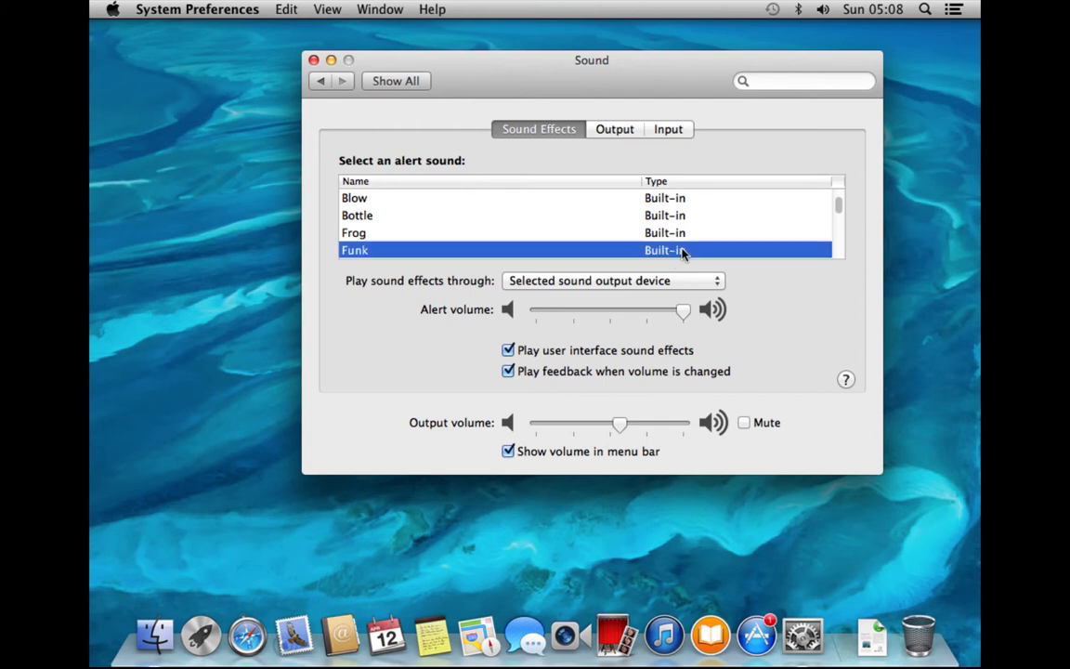
{"action": "left_click", "coordinate": [620, 131]}
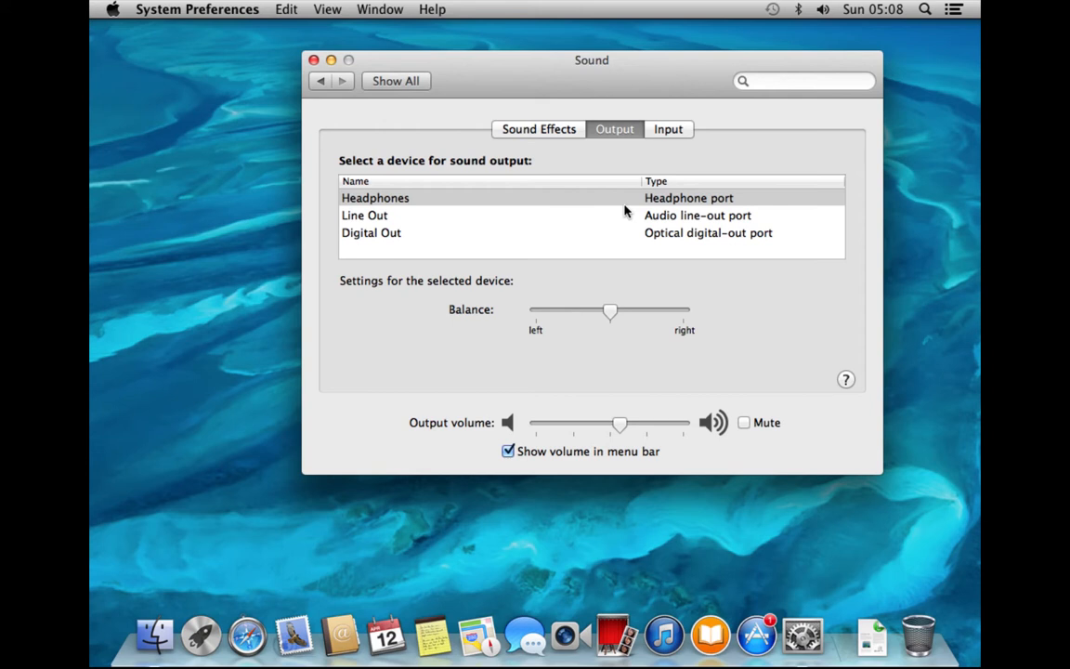
{"action": "left_click", "coordinate": [575, 201]}
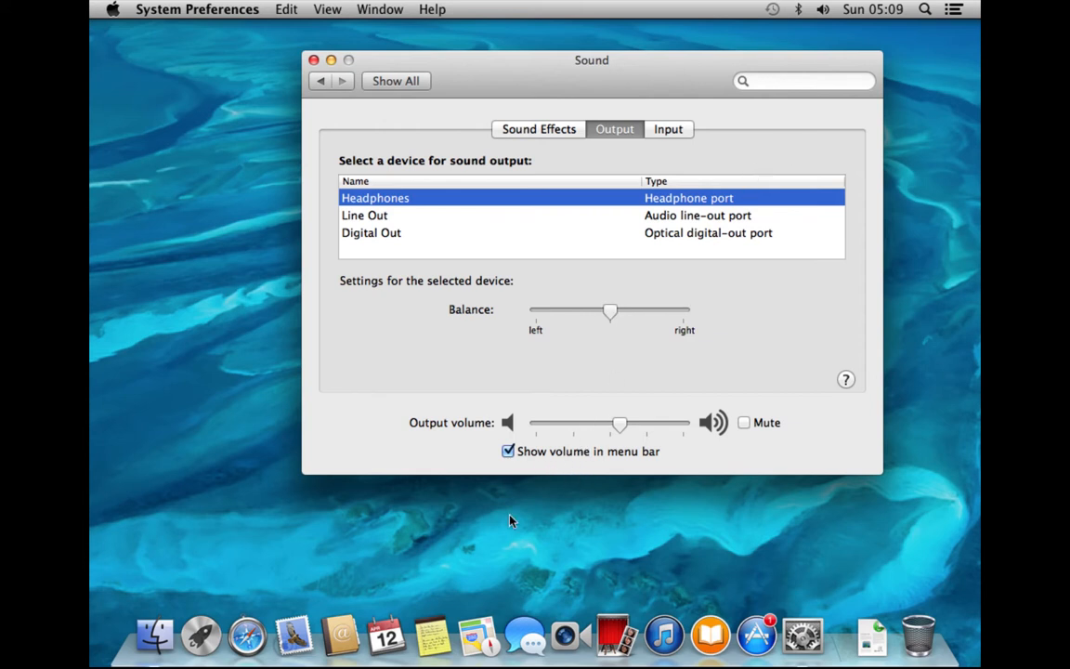
Toggle 'Show volume in menu bar' off and on, check the Input devices, and return to all panes
{"action": "left_click", "coordinate": [508, 452]}
{"action": "left_click", "coordinate": [508, 451]}
{"action": "left_click", "coordinate": [508, 451]}
{"action": "left_click", "coordinate": [675, 129]}
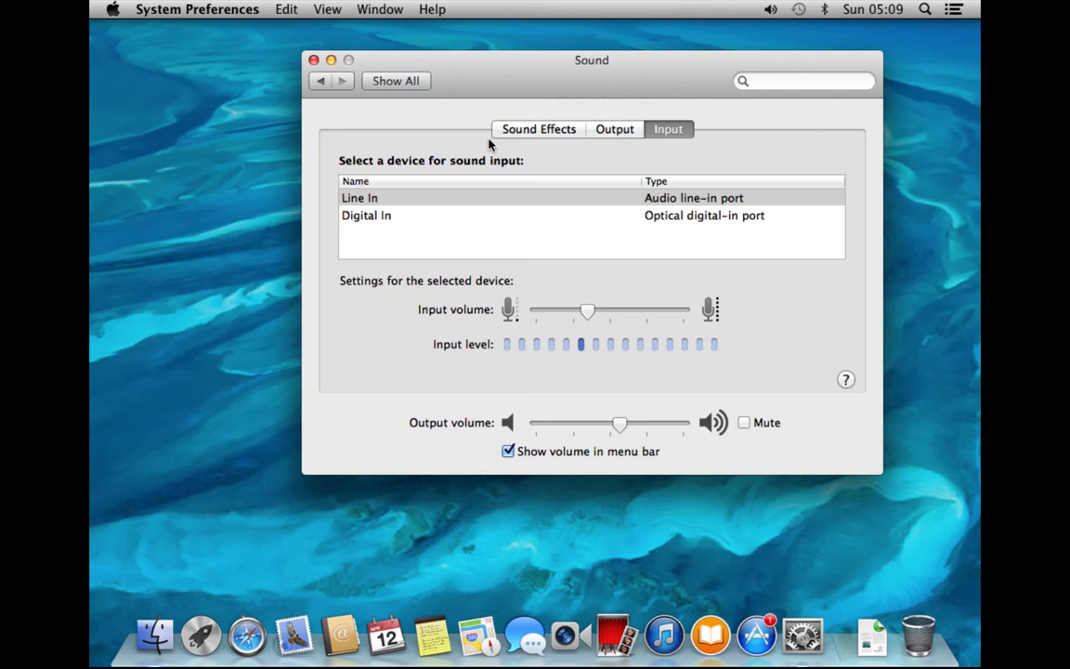
{"action": "left_click", "coordinate": [421, 83]}
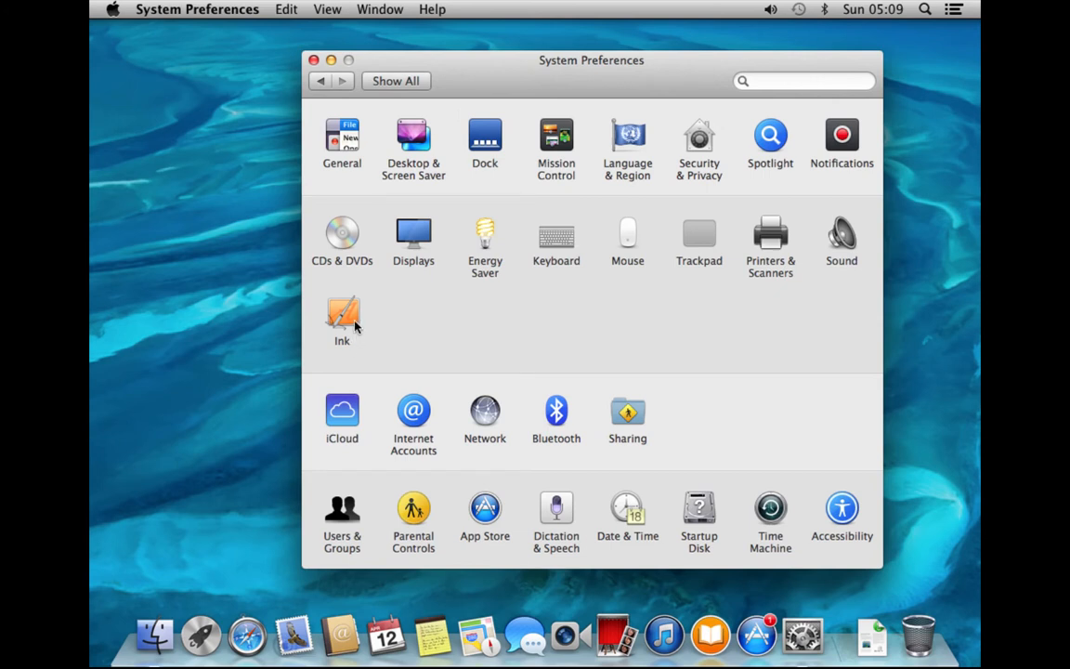
Check the iCloud pane, browse the pane list, then open Internet Accounts
{"action": "left_click", "coordinate": [350, 408]}
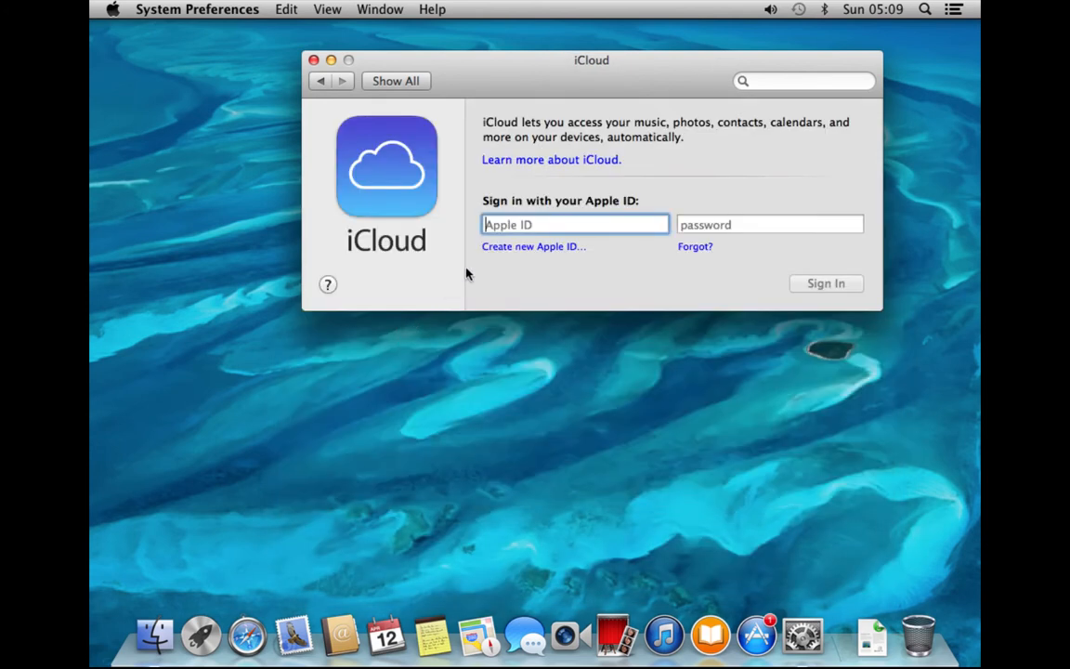
{"action": "left_click", "coordinate": [401, 81]}
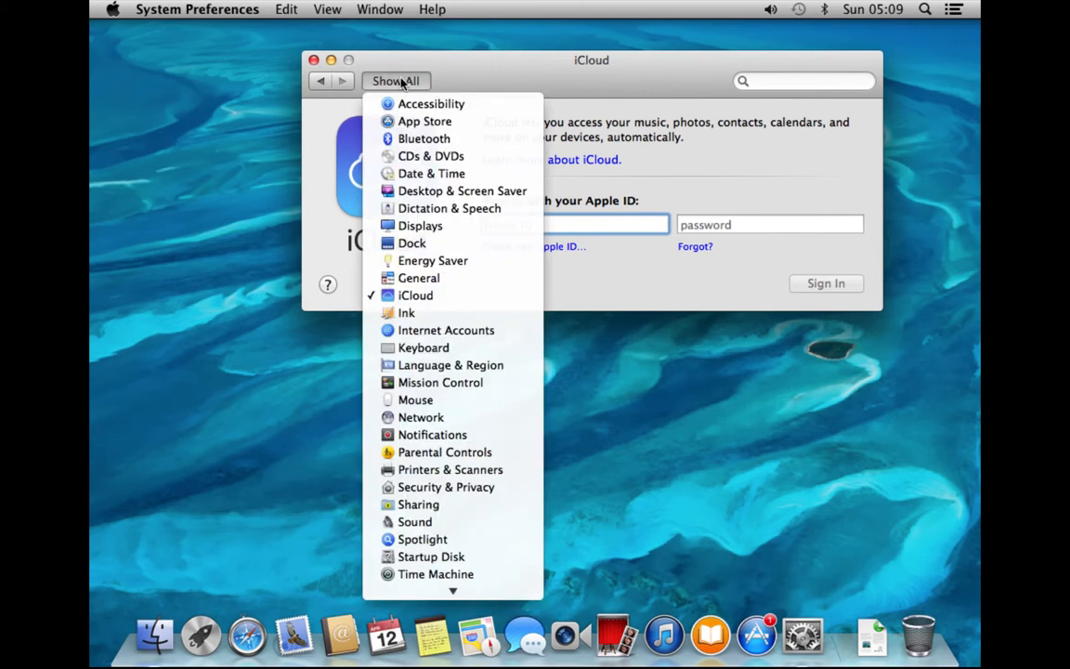
{"action": "left_click", "coordinate": [534, 70]}
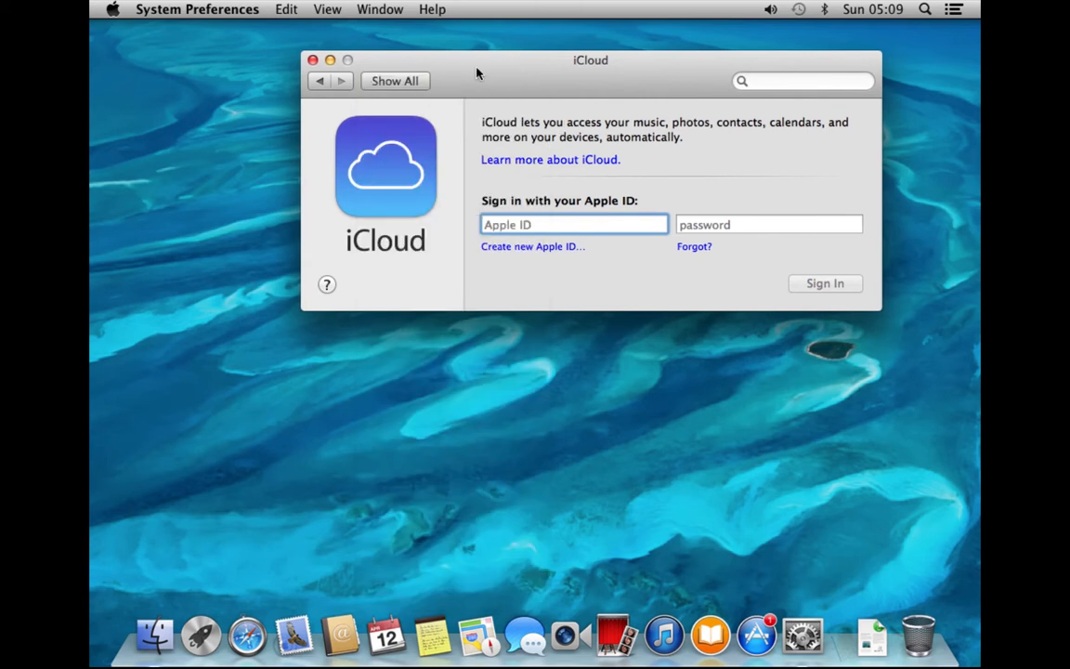
{"action": "left_click", "coordinate": [396, 81]}
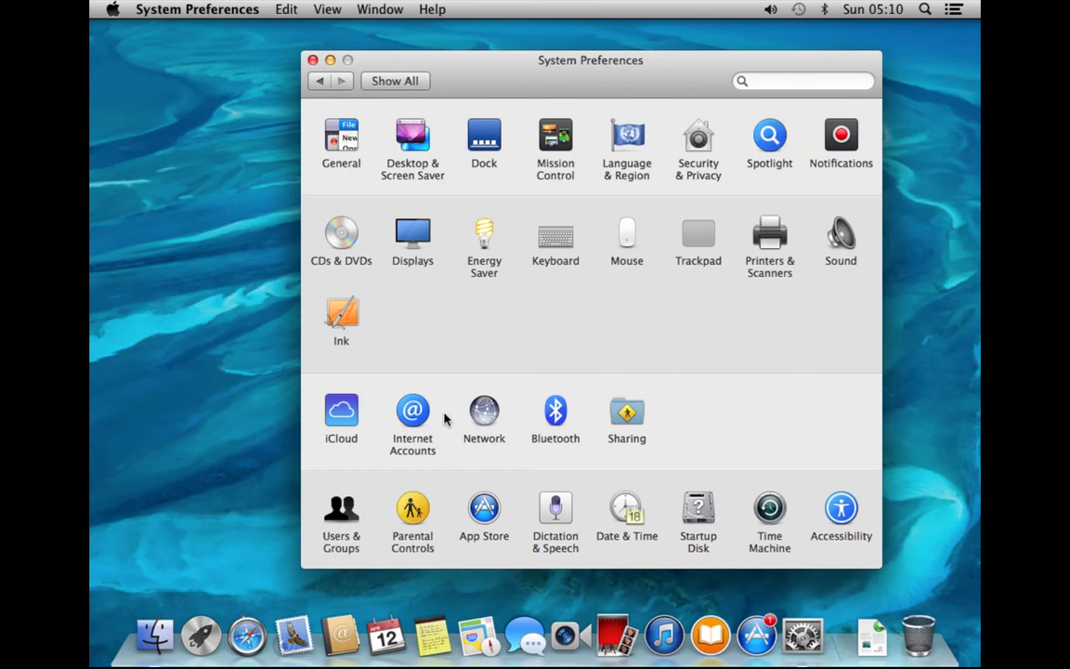
{"action": "left_click", "coordinate": [416, 421]}
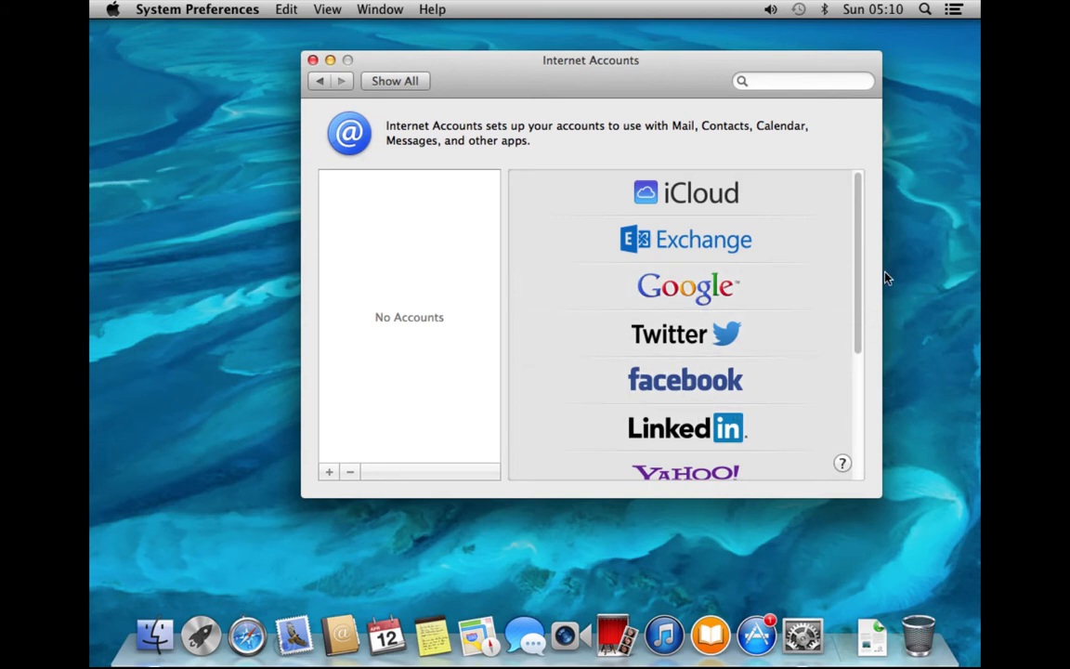
Leave the provider list and open the Network pane, with Location set to Automatic
{"action": "left_click_drag", "start_coordinate": [859, 300], "coordinate": [559, 158]}
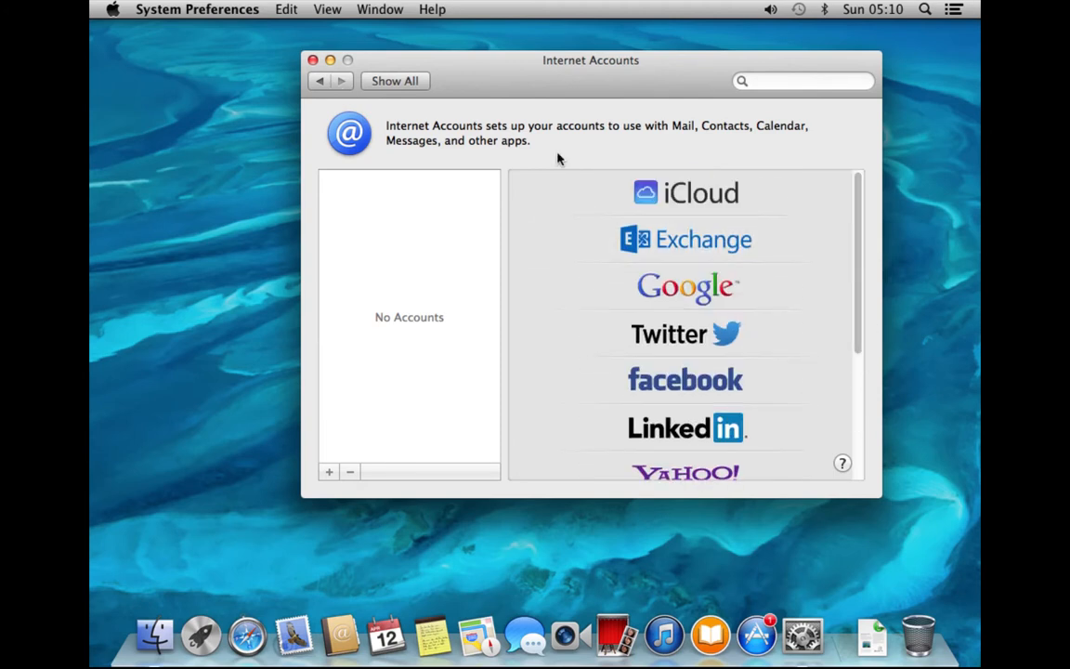
{"action": "left_click", "coordinate": [383, 81]}
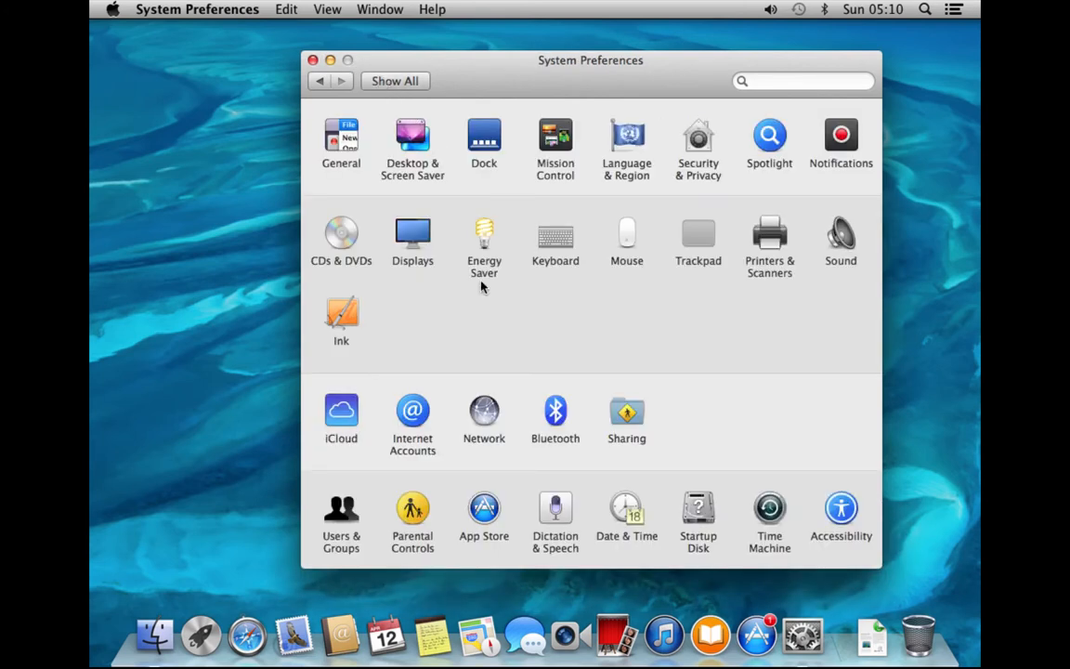
{"action": "left_click", "coordinate": [484, 417]}
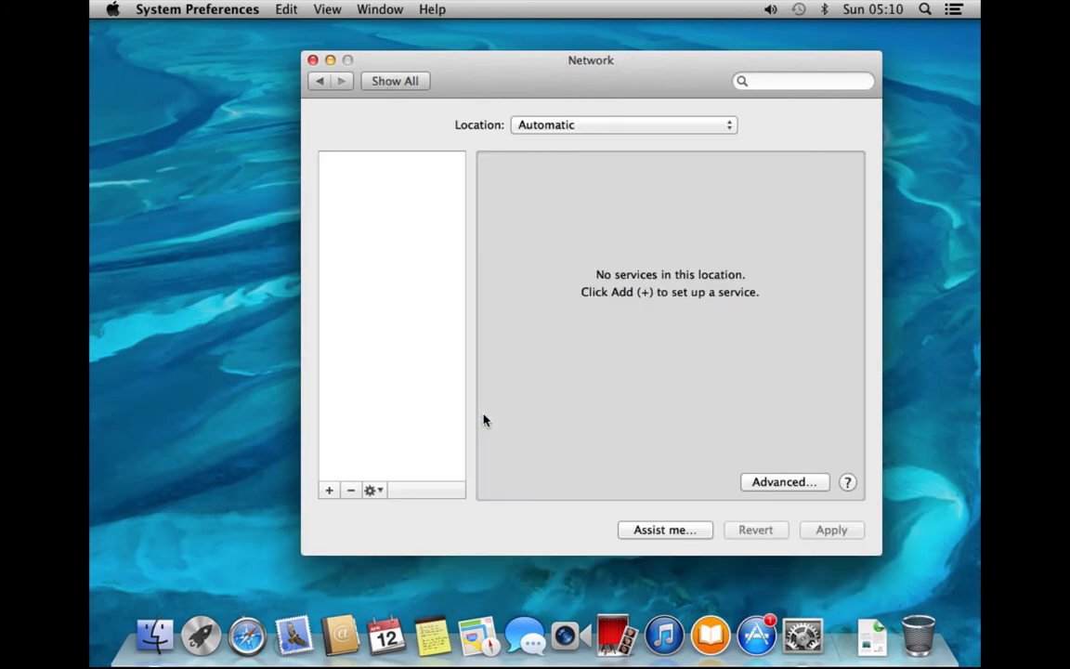
Review the advanced Ethernet settings without changes, then return to all preference panes
{"action": "left_click_drag", "start_coordinate": [707, 79], "coordinate": [743, 73]}
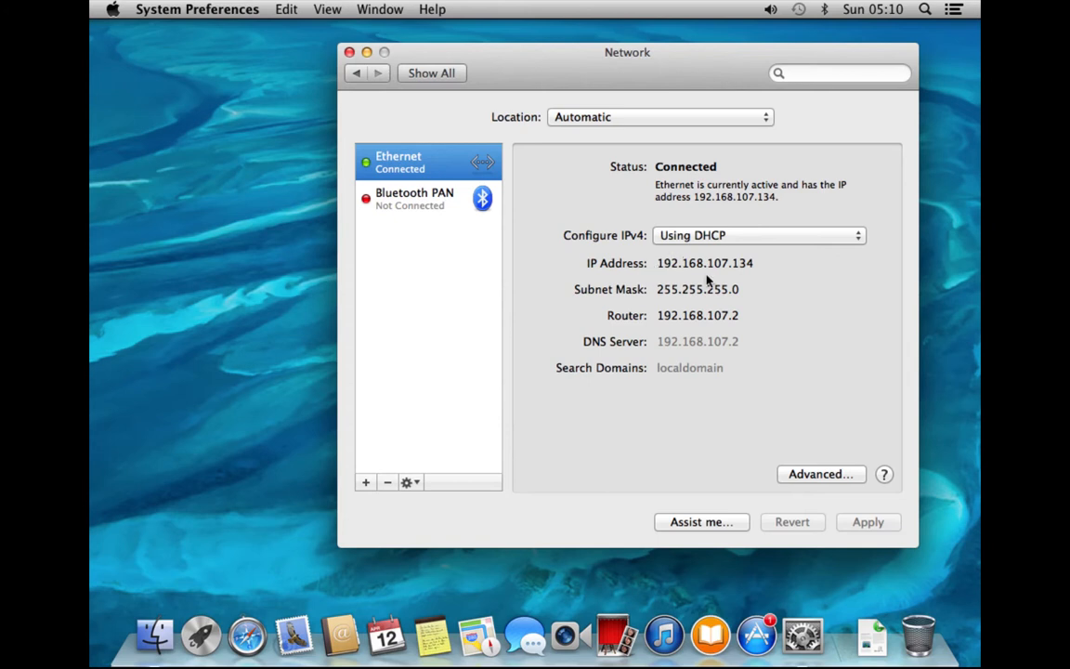
{"action": "left_click", "coordinate": [823, 474]}
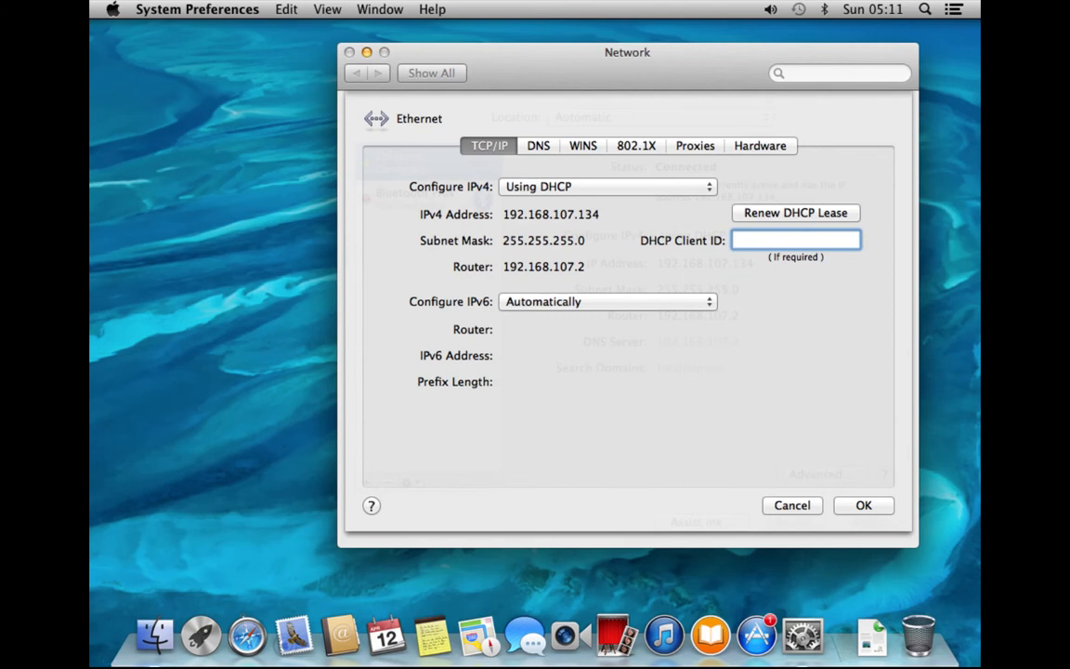
{"action": "left_click", "coordinate": [792, 505]}
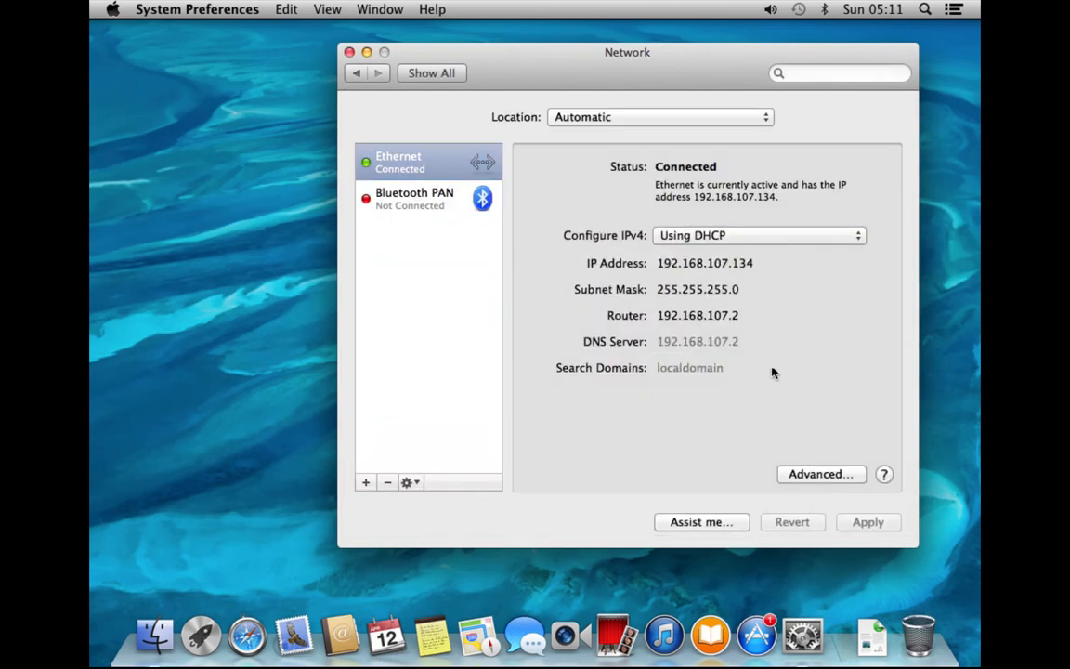
{"action": "left_click", "coordinate": [441, 76]}
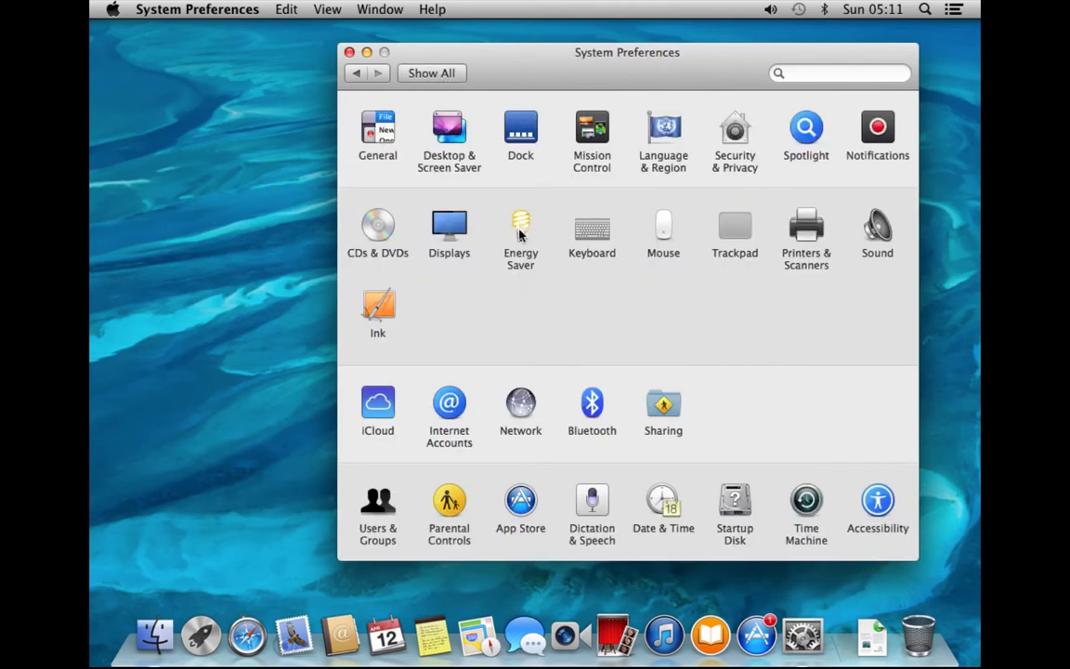
{"action": "left_click", "coordinate": [592, 403]}
{"action": "left_click", "coordinate": [665, 414]}
{"action": "left_click_drag", "start_coordinate": [716, 70], "coordinate": [664, 64]}
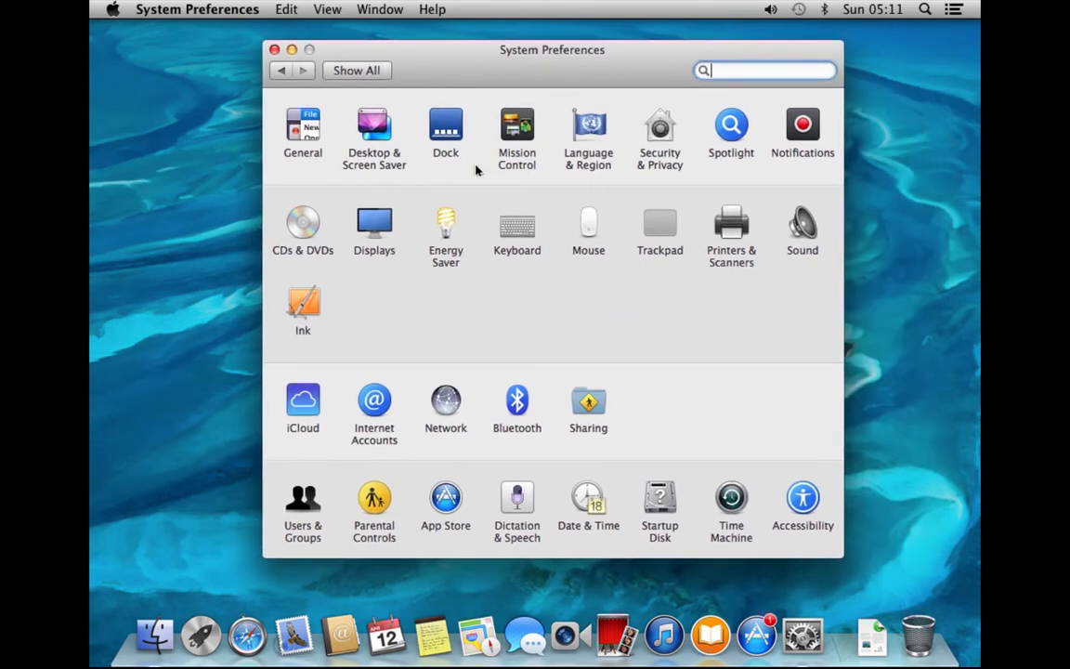
Open Sharing and turn on File Sharing for the Public Folder
{"action": "left_click", "coordinate": [592, 404]}
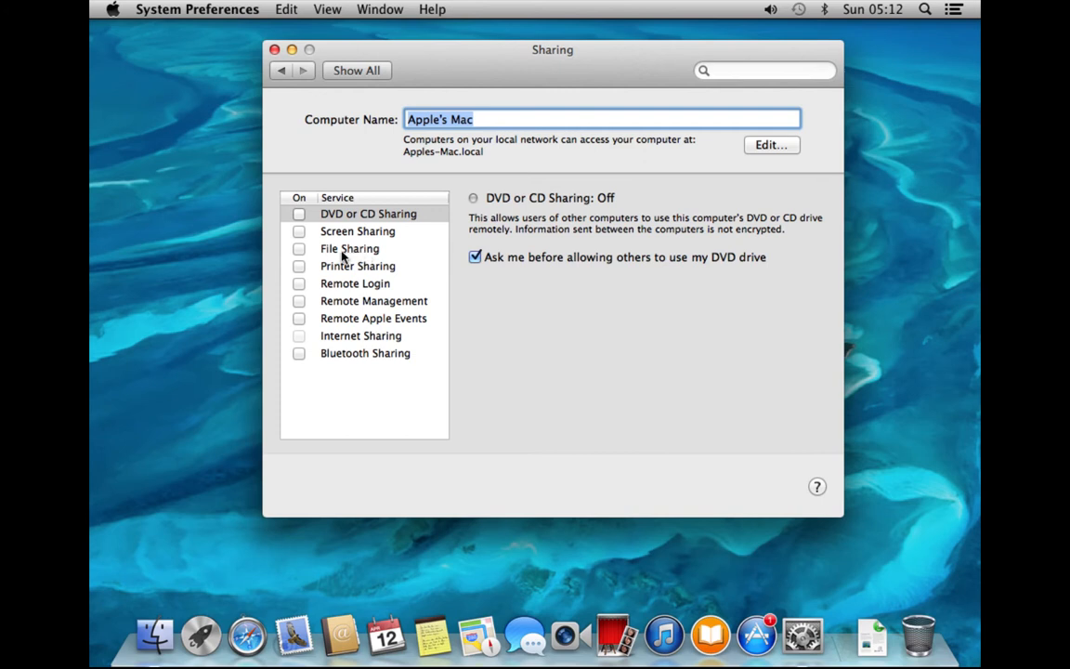
{"action": "left_click", "coordinate": [298, 249]}
{"action": "left_click", "coordinate": [298, 249]}
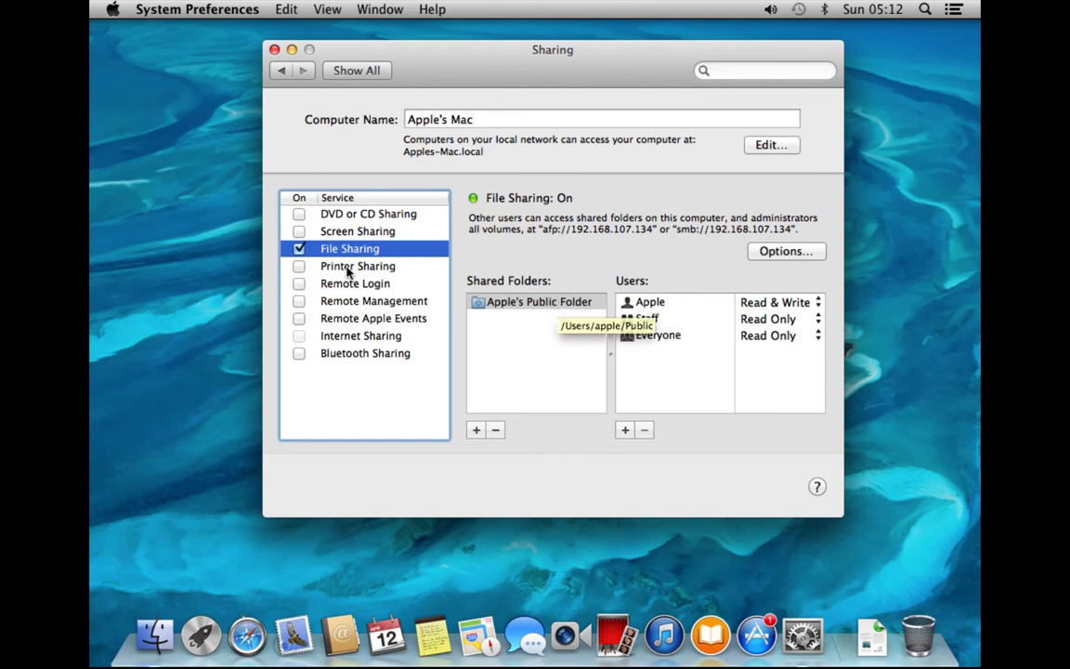
Turn File Sharing off, view Printer Sharing, and return to all preference panes
{"action": "left_click", "coordinate": [298, 248]}
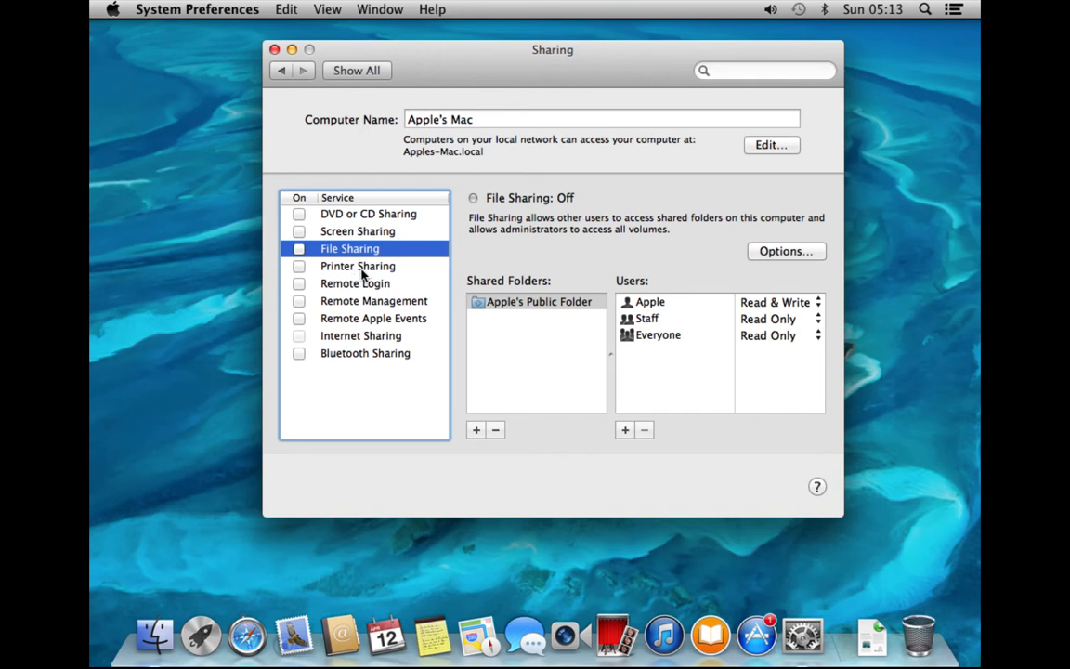
{"action": "left_click", "coordinate": [373, 269]}
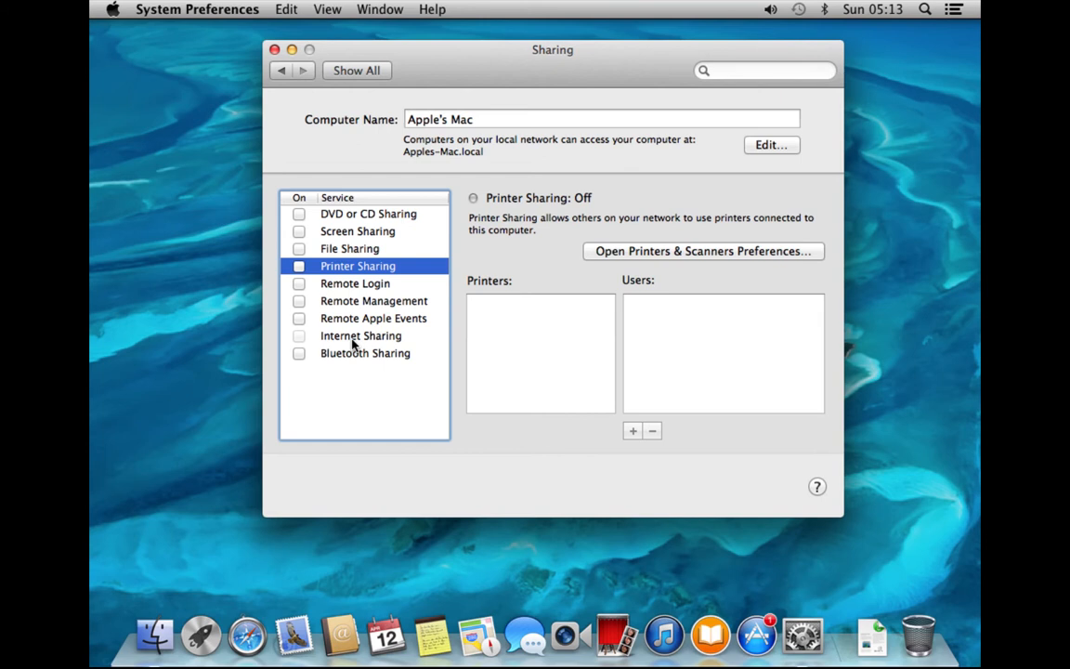
{"action": "left_click", "coordinate": [360, 71]}
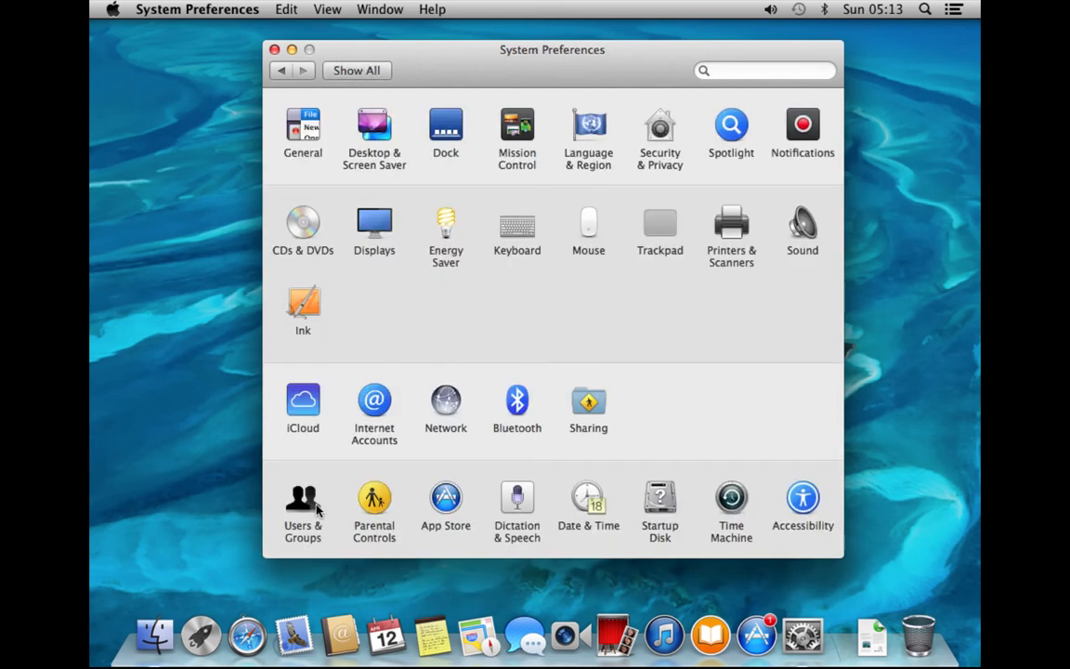
Open Users & Groups and unlock it with the administrator password
{"action": "left_click", "coordinate": [306, 502]}
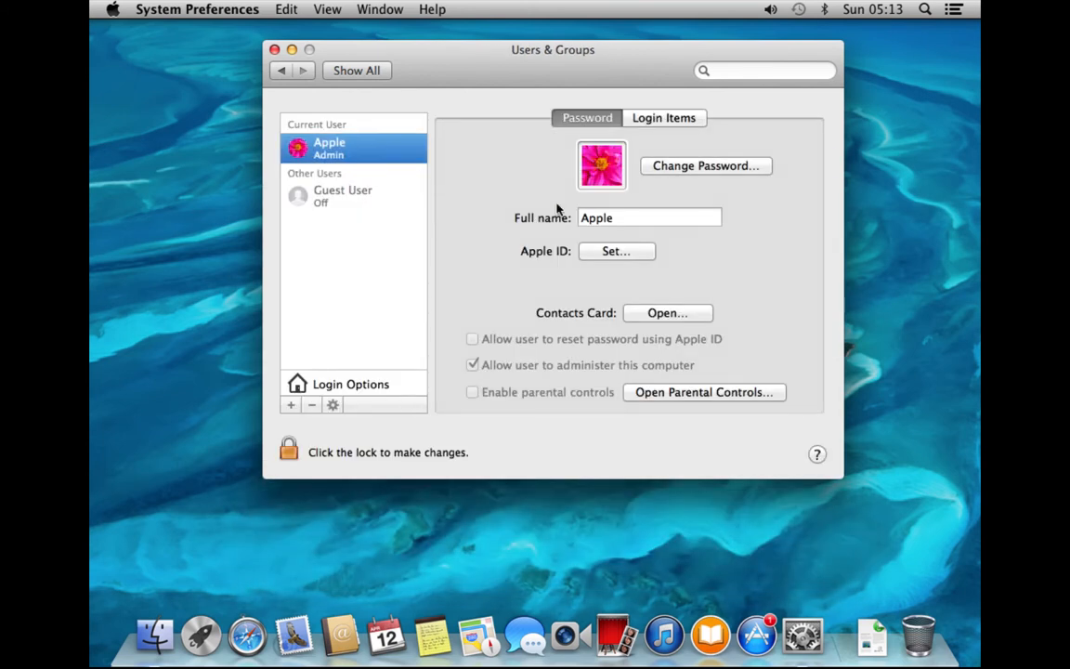
{"action": "left_click_drag", "start_coordinate": [628, 68], "coordinate": [685, 62]}
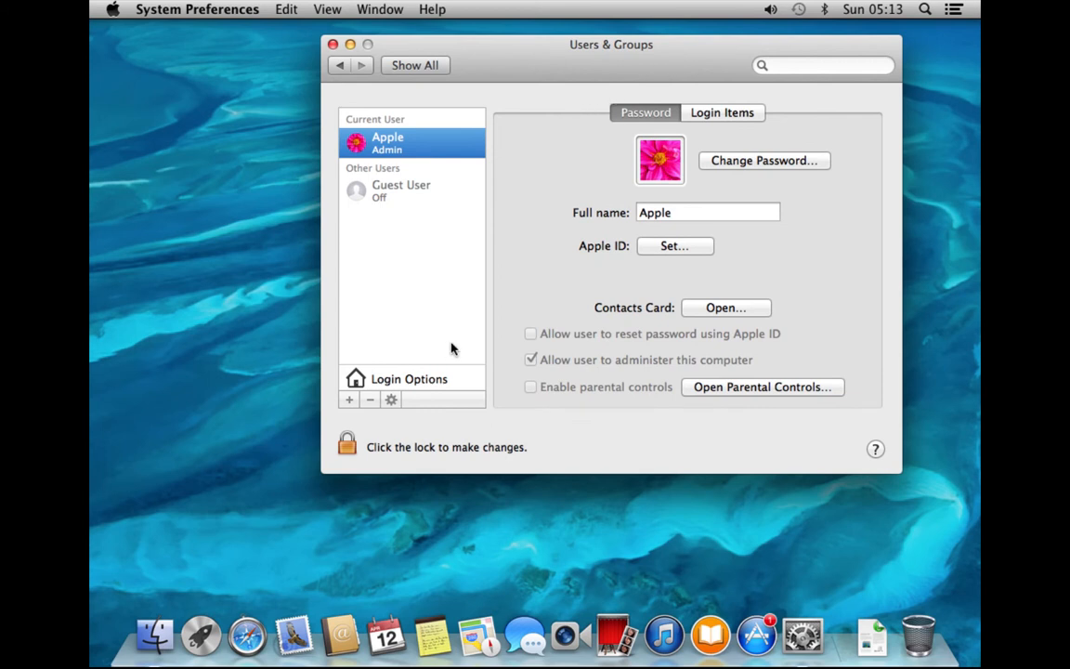
{"action": "left_click", "coordinate": [362, 445]}
{"action": "type", "text": "********"}
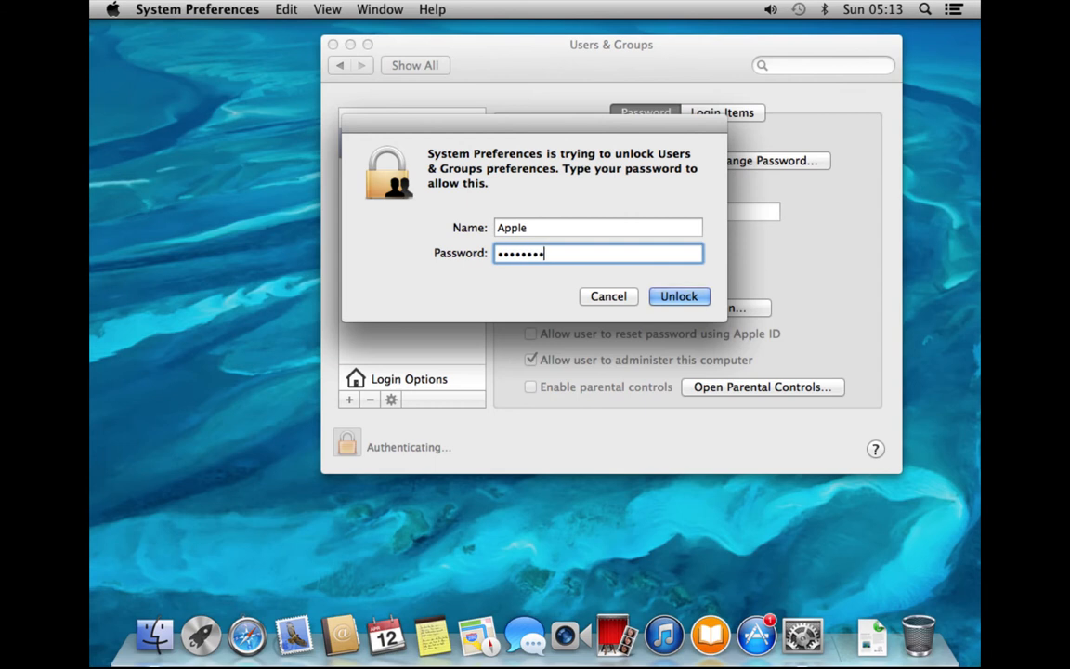
{"action": "key", "text": "Return"}
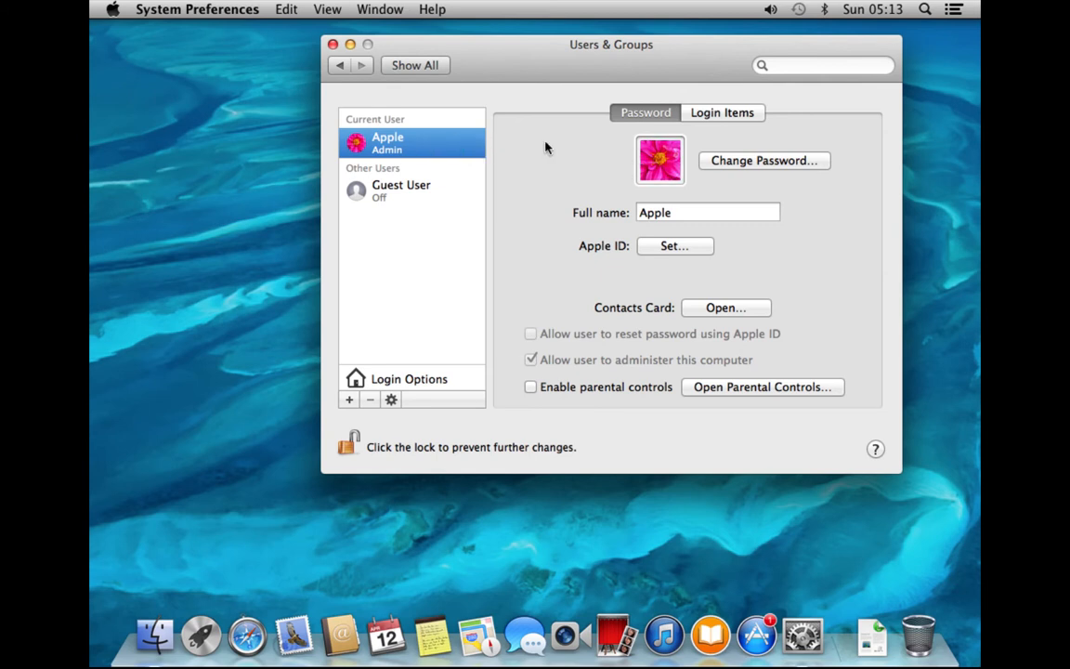
Add iTunes from the Applications folder to the Login Items list
{"action": "left_click", "coordinate": [721, 121]}
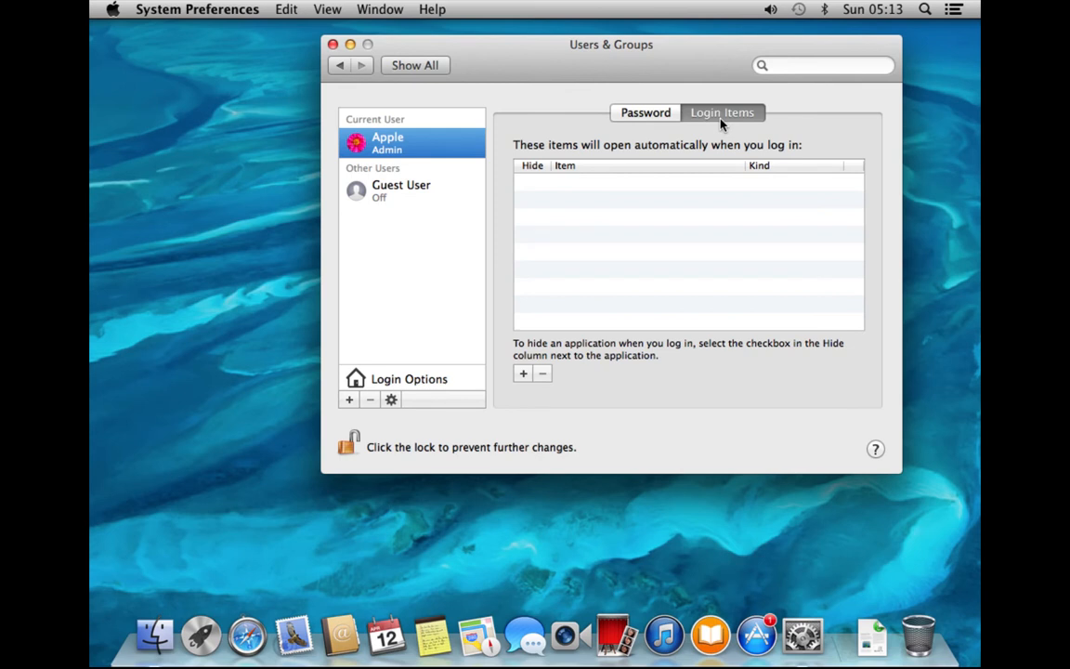
{"action": "left_click", "coordinate": [524, 373]}
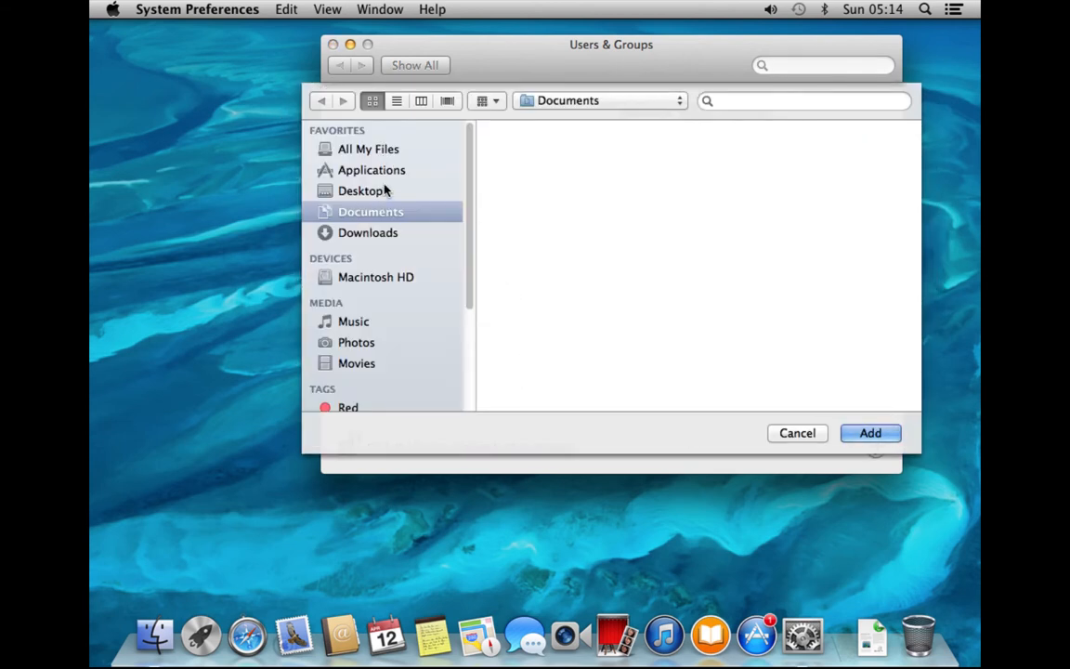
{"action": "left_click", "coordinate": [389, 176]}
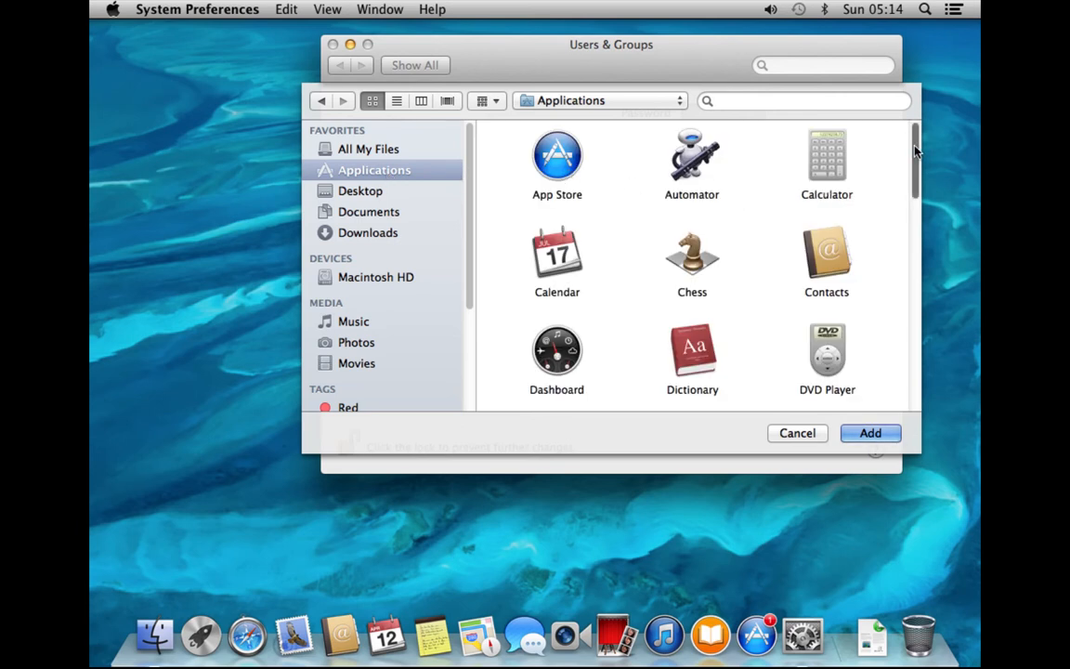
{"action": "left_click_drag", "start_coordinate": [916, 149], "coordinate": [912, 217]}
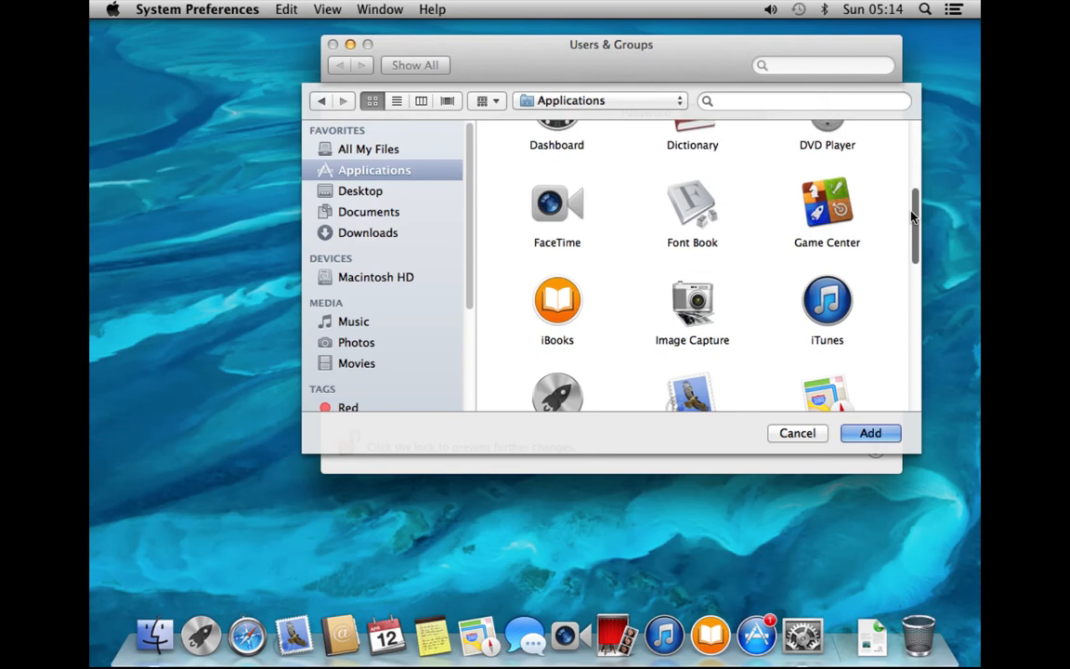
{"action": "left_click", "coordinate": [832, 305]}
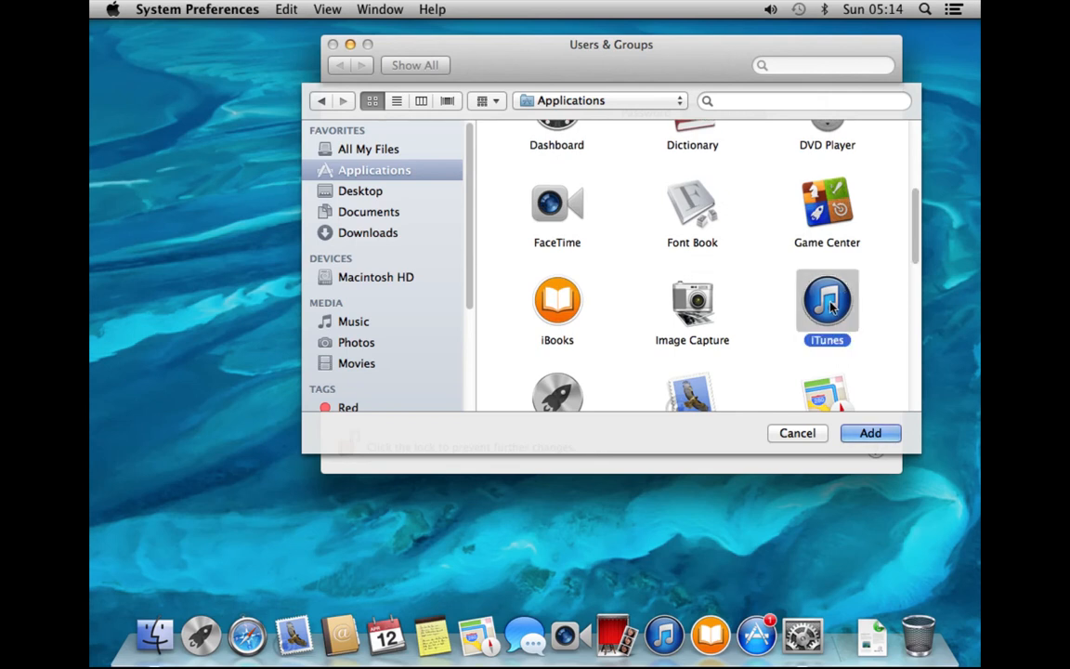
{"action": "left_click", "coordinate": [870, 433]}
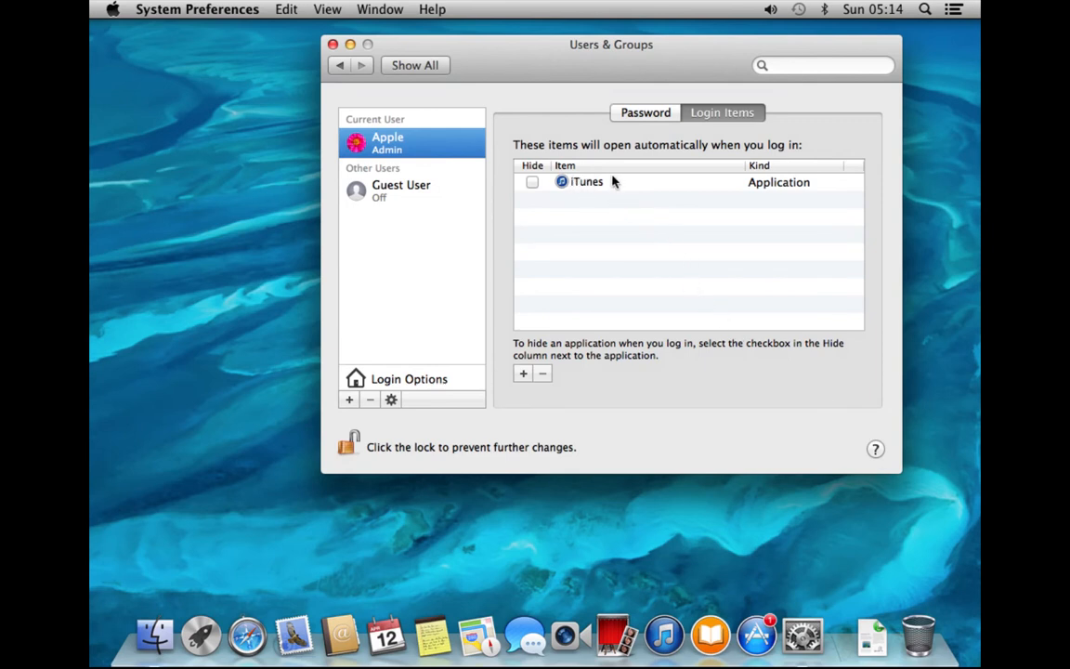
View the Change Password form without changes, then show Login Options
{"action": "left_click", "coordinate": [627, 111]}
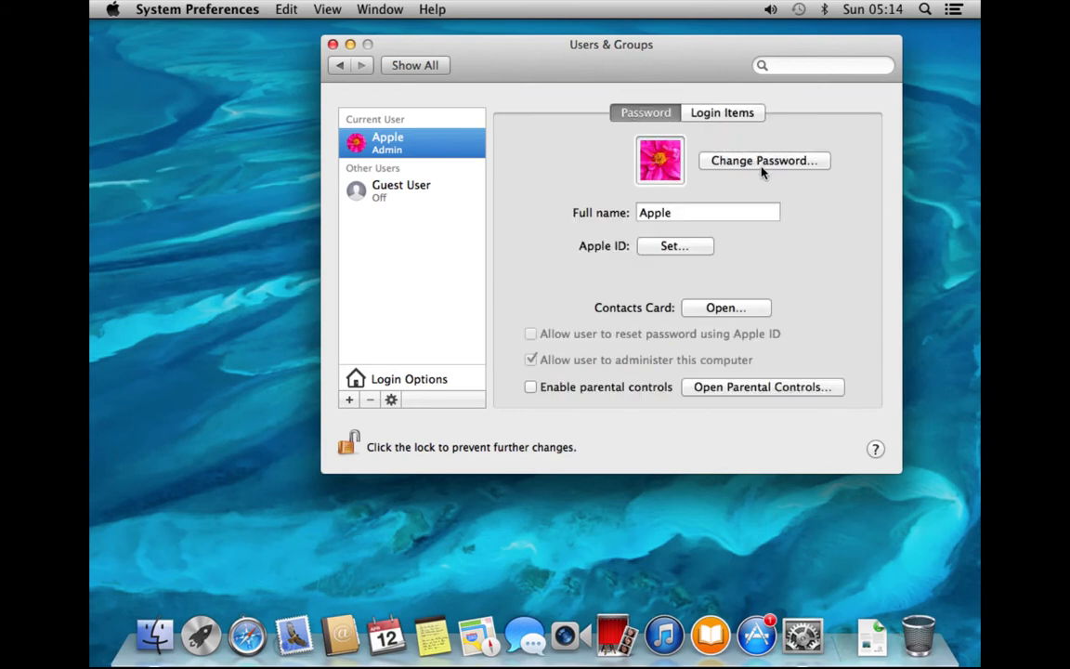
{"action": "left_click", "coordinate": [752, 164]}
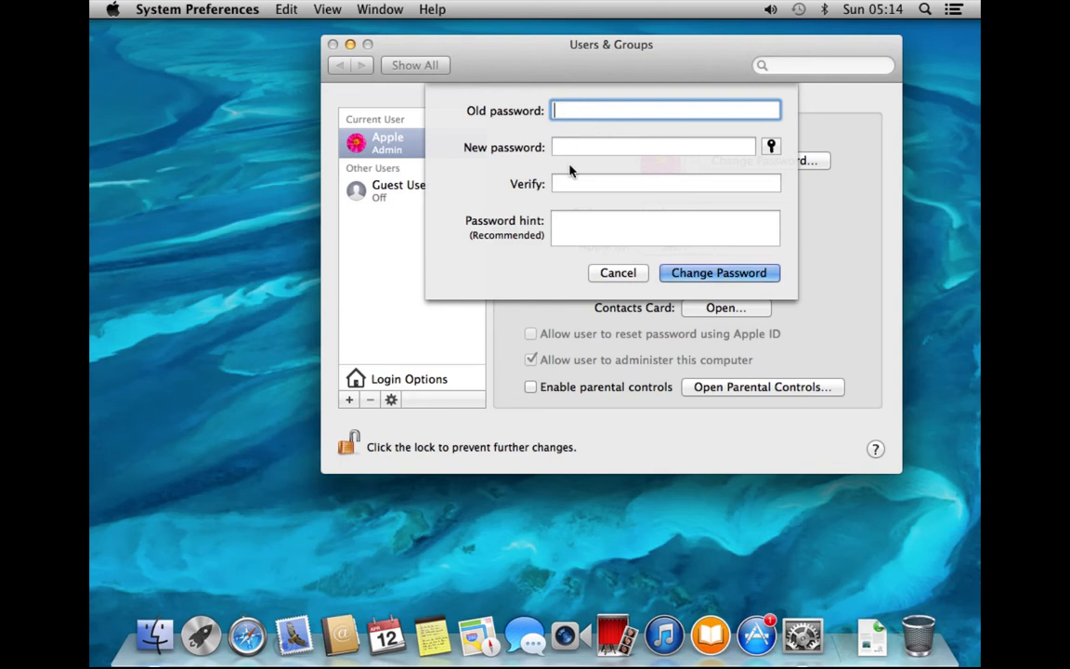
{"action": "left_click", "coordinate": [615, 274]}
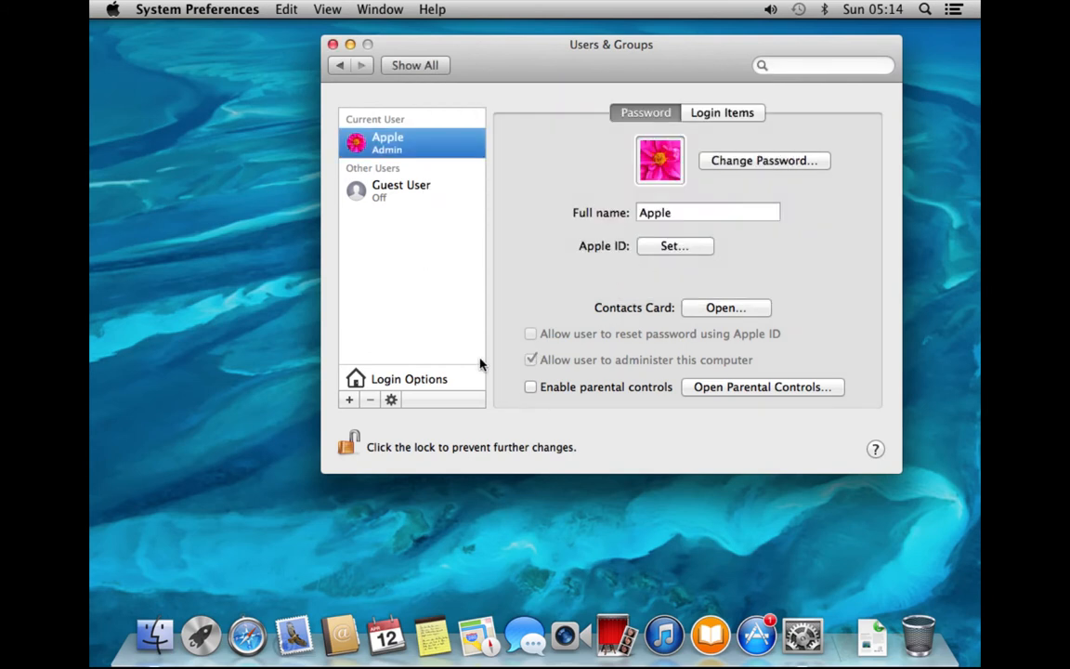
{"action": "left_click", "coordinate": [416, 382]}
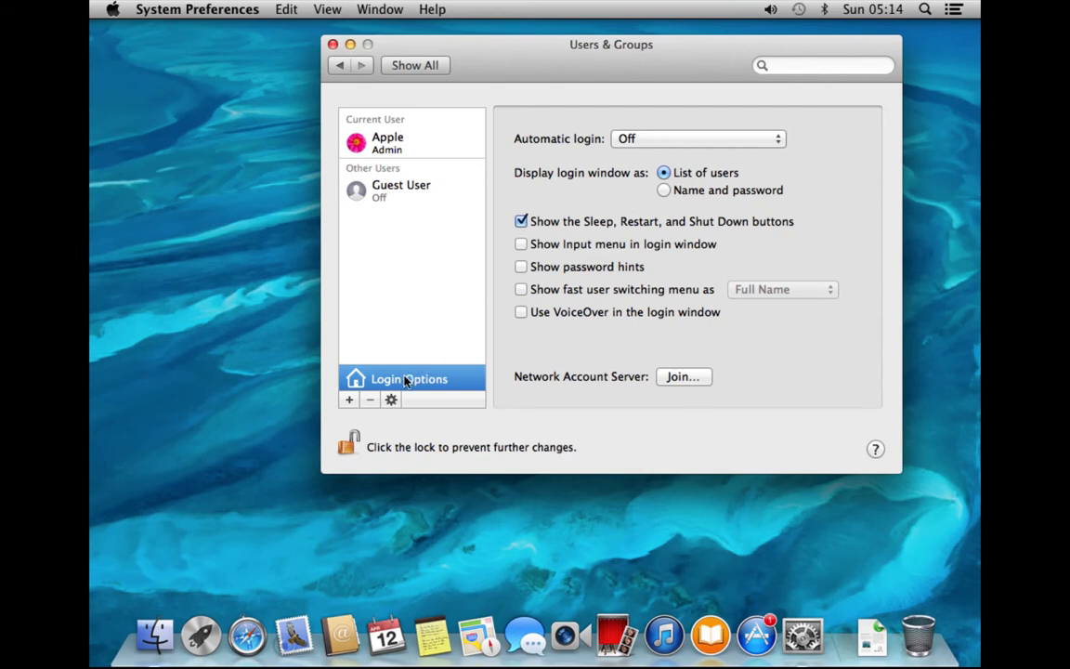
Start a new user account and set its type to Standard
{"action": "left_click", "coordinate": [350, 401]}
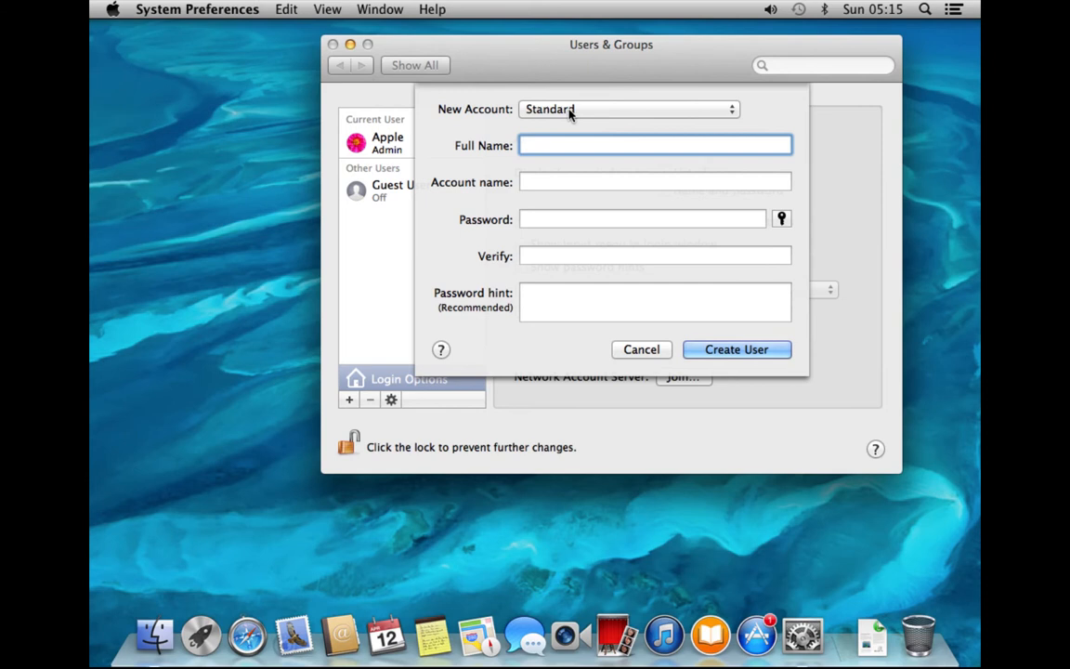
{"action": "left_click", "coordinate": [733, 112]}
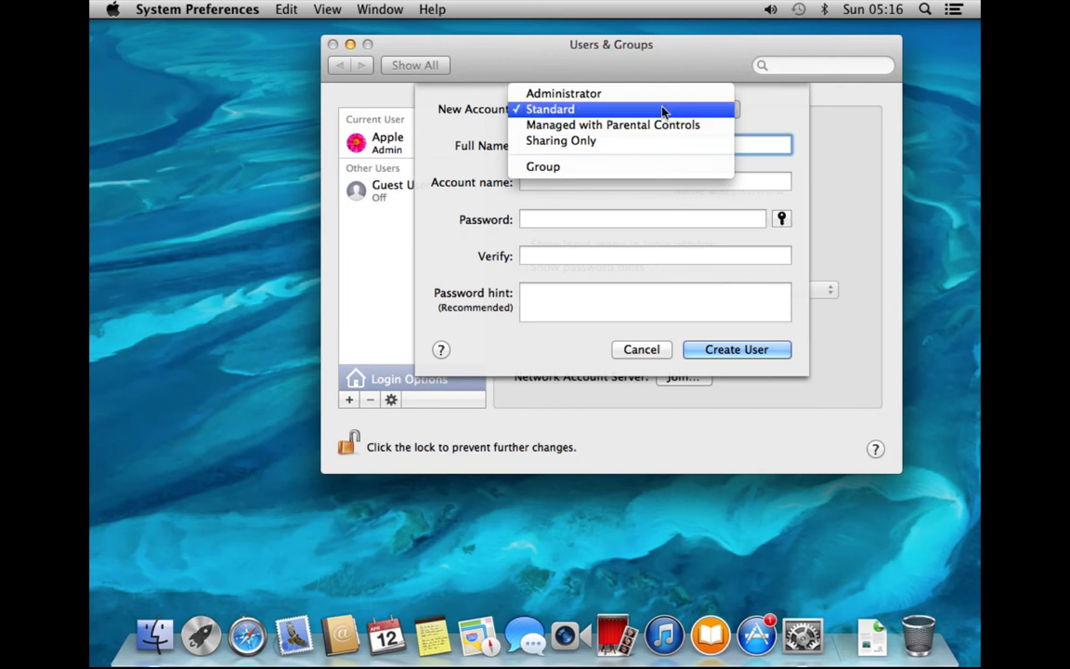
{"action": "left_click", "coordinate": [650, 93]}
{"action": "left_click", "coordinate": [709, 108]}
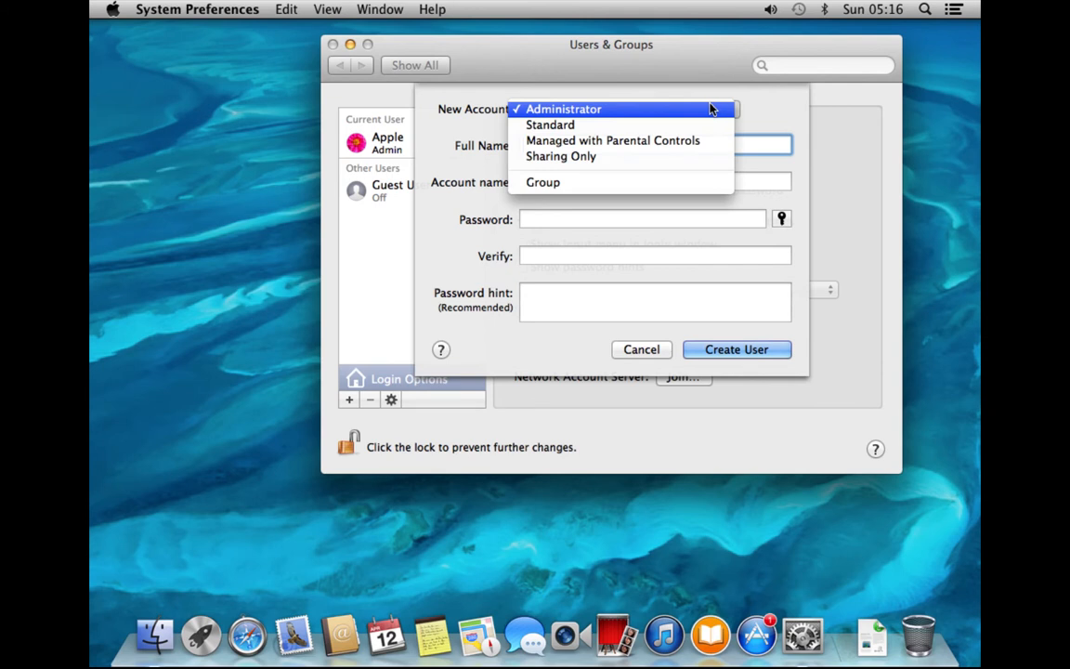
{"action": "left_click", "coordinate": [676, 132]}
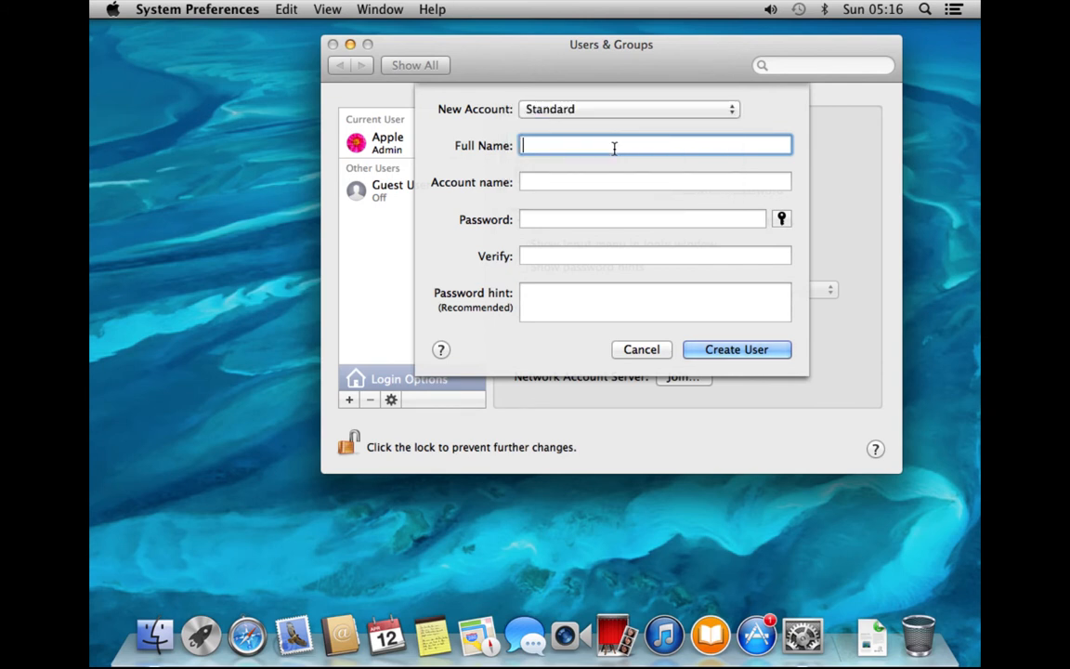
Name the account test, enter a password twice, create it, and return to all panes
{"action": "type", "text": "test"}
{"action": "key", "text": "Tab"}
{"action": "key", "text": "Tab"}
{"action": "type", "text": "password"}
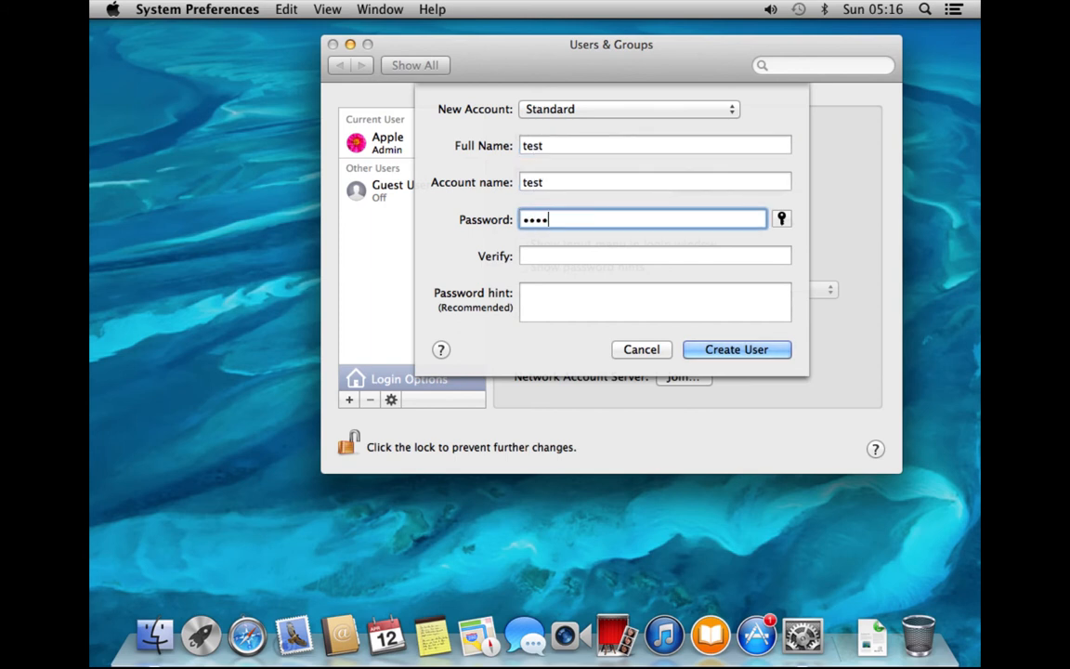
{"action": "key", "text": "Tab"}
{"action": "type", "text": "passwor"}
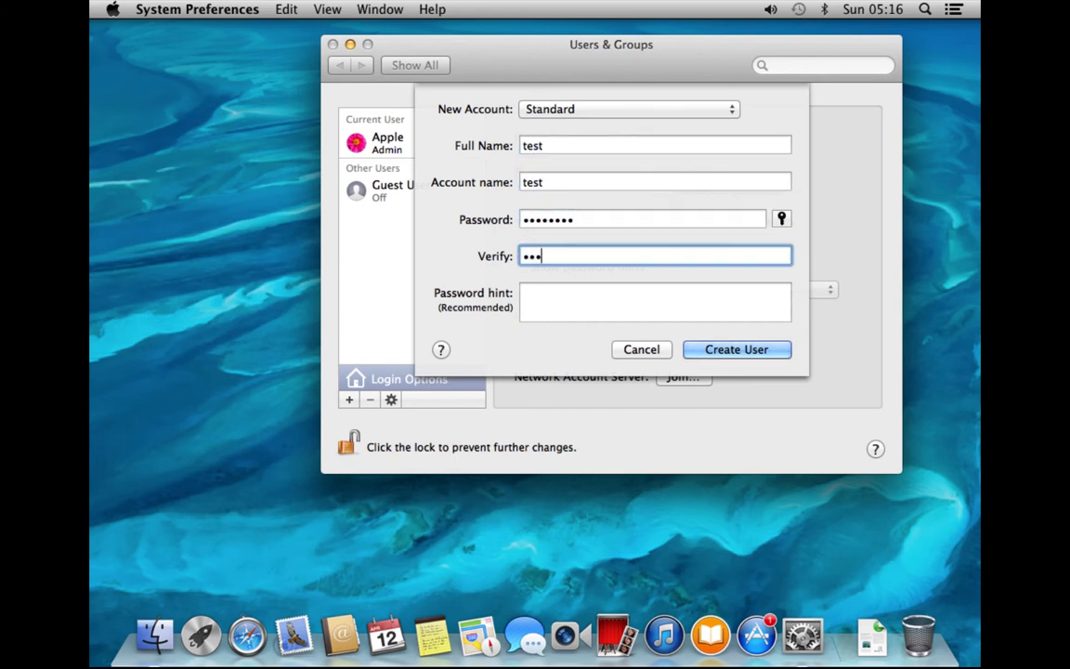
{"action": "type", "text": "d"}
{"action": "key", "text": "Tab"}
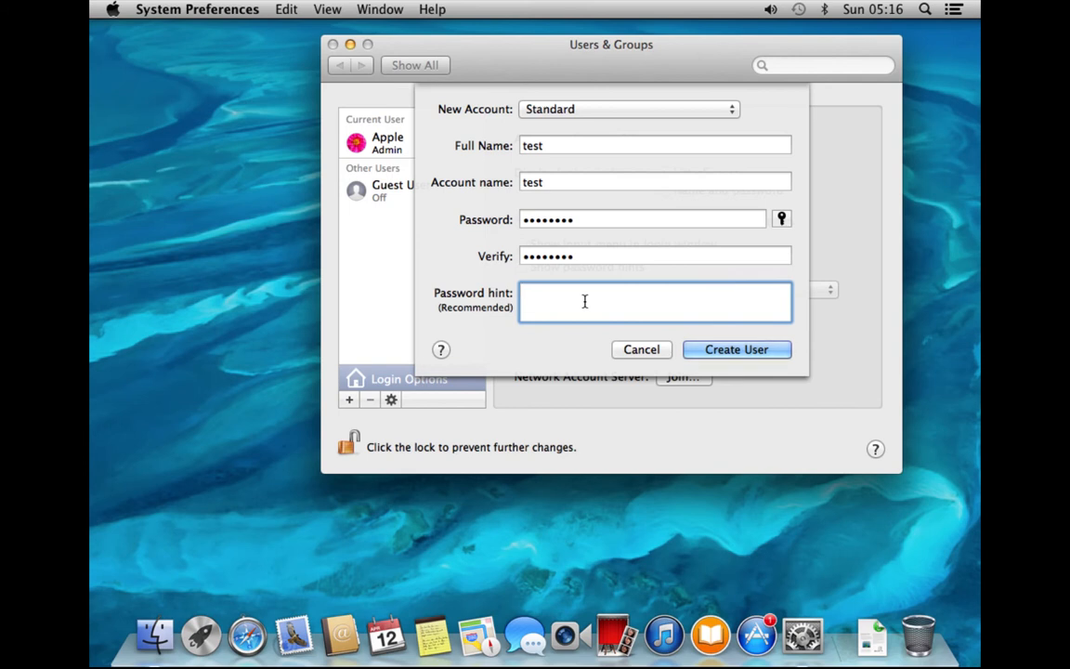
{"action": "left_click", "coordinate": [745, 359]}
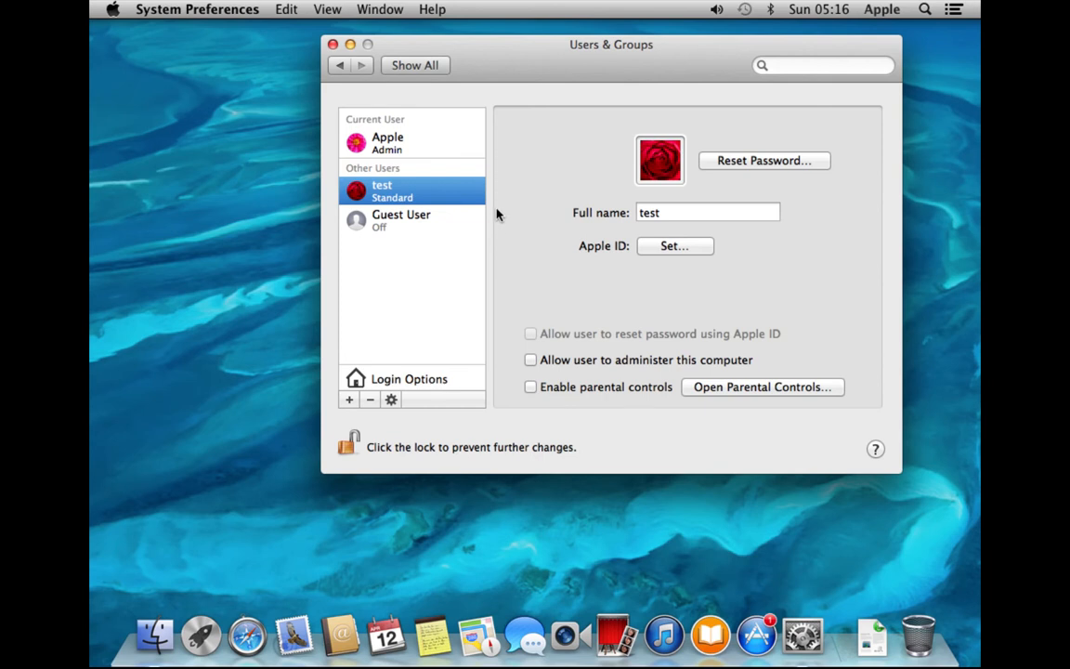
{"action": "left_click", "coordinate": [423, 71]}
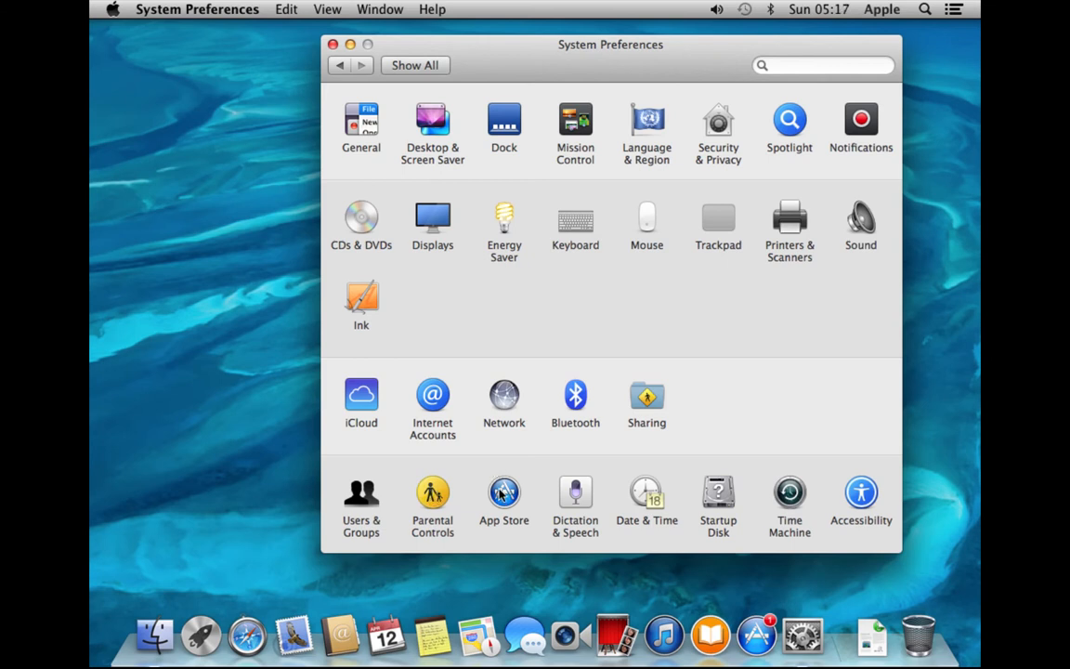
{"action": "left_click", "coordinate": [583, 490]}
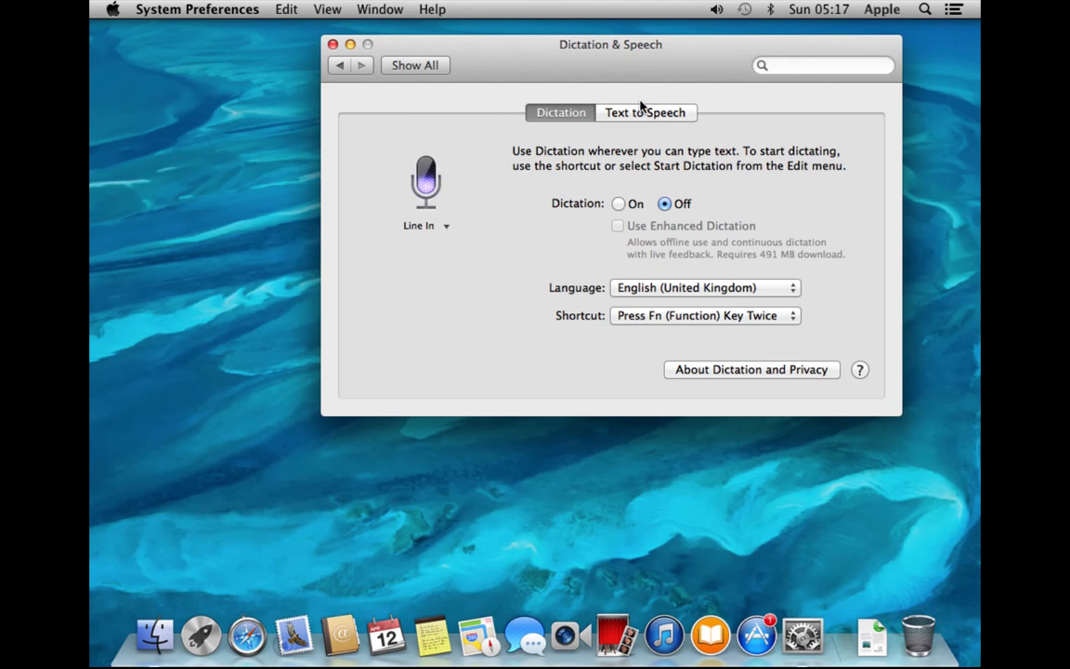
{"action": "left_click", "coordinate": [641, 113]}
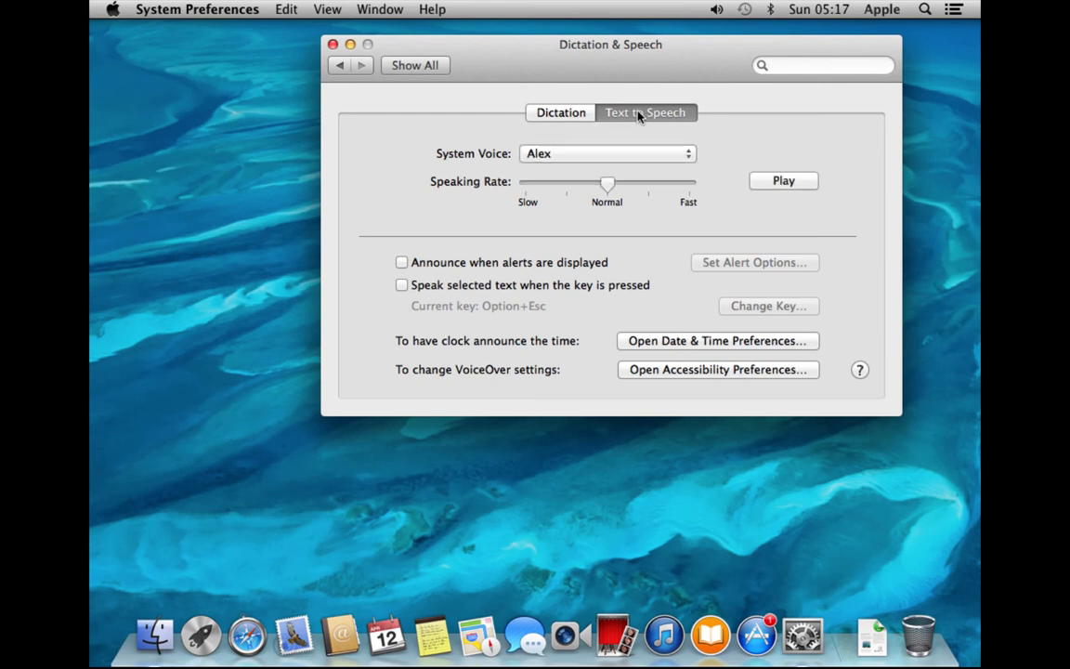
{"action": "left_click", "coordinate": [780, 183]}
{"action": "key", "text": "XF86AudioRaiseVolume"}
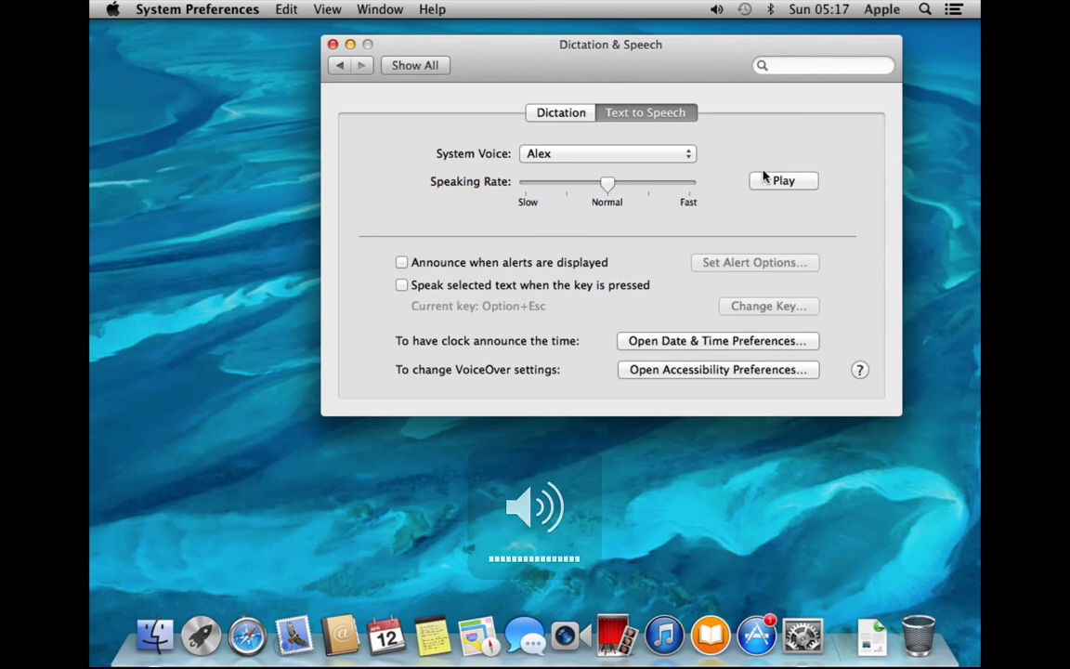
{"action": "left_click", "coordinate": [767, 183]}
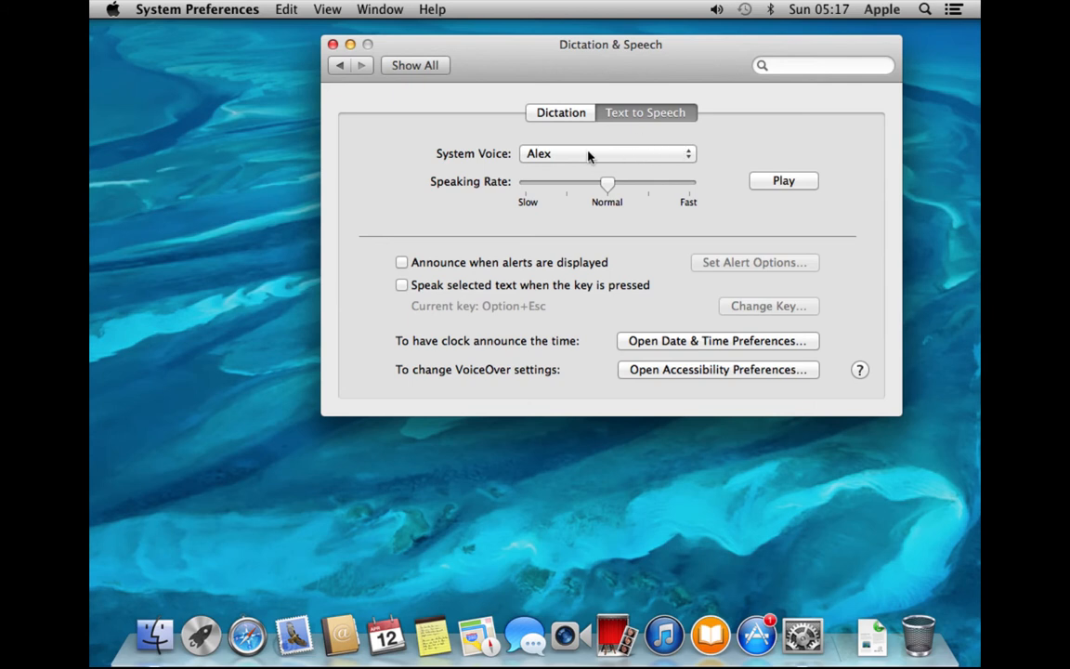
{"action": "left_click", "coordinate": [440, 65]}
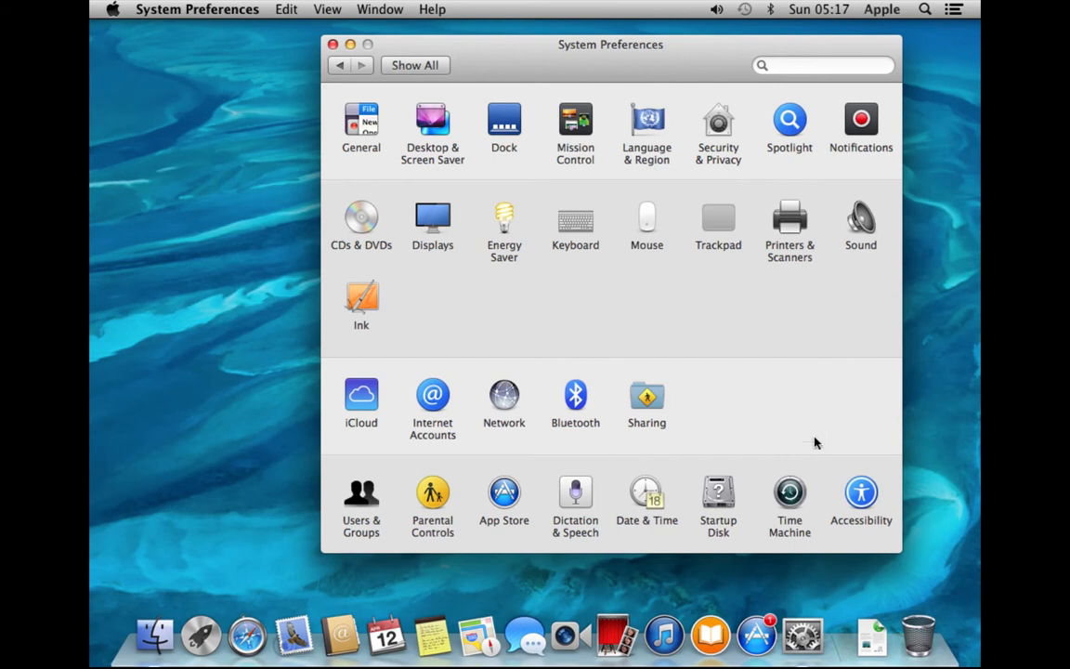
Open Date & Time's Clock tab and keep the menu-bar clock digital after trying analog
{"action": "left_click", "coordinate": [644, 499]}
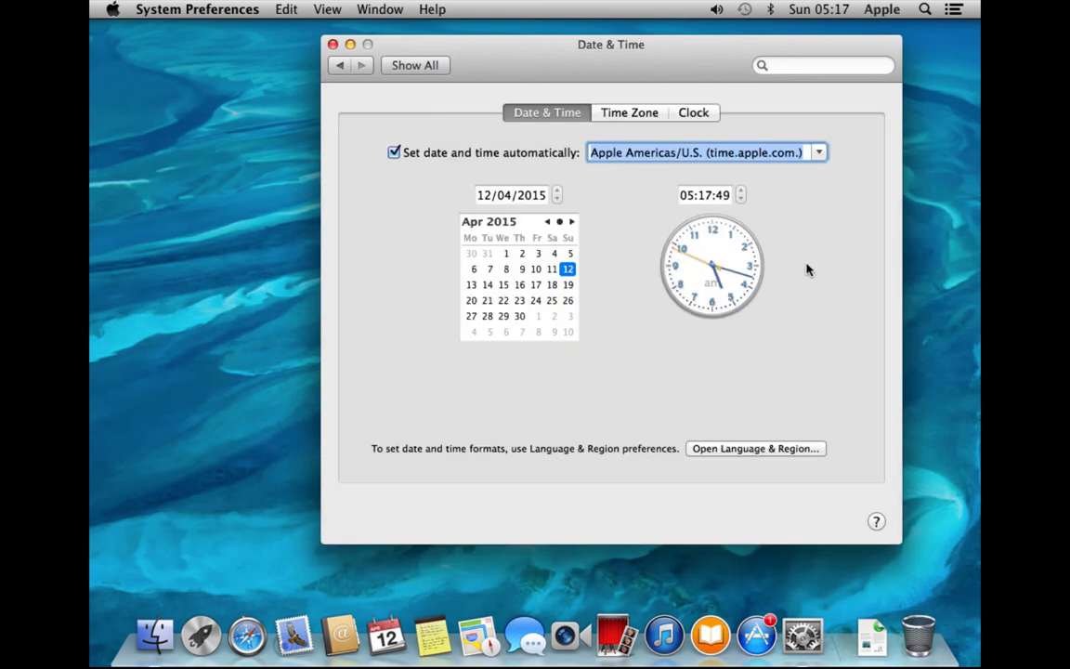
{"action": "left_click", "coordinate": [640, 112]}
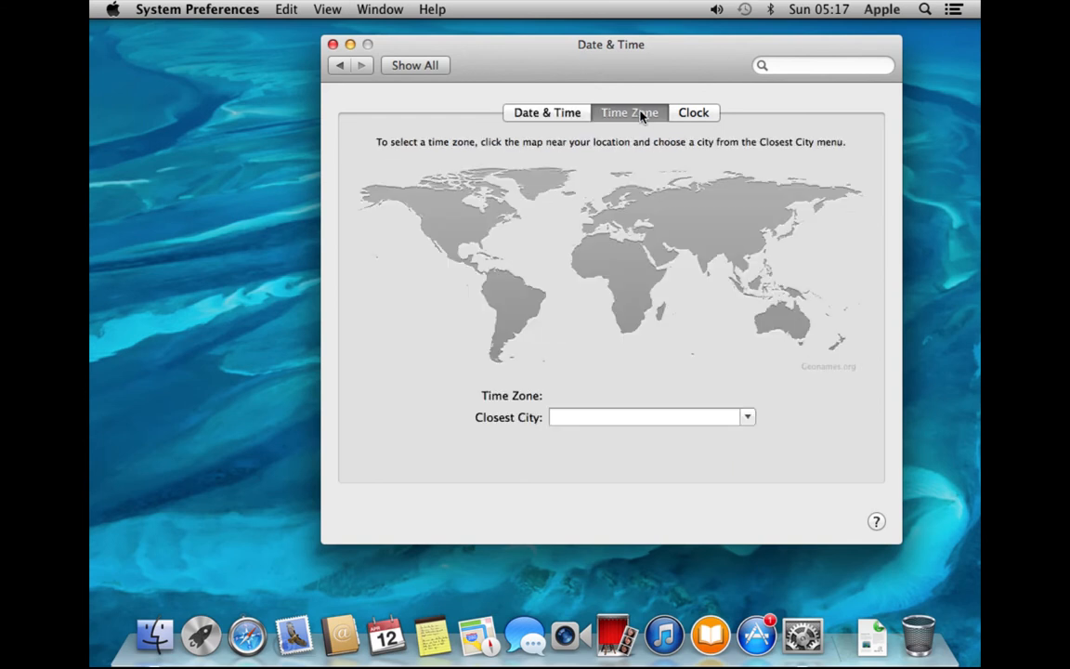
{"action": "left_click", "coordinate": [695, 112]}
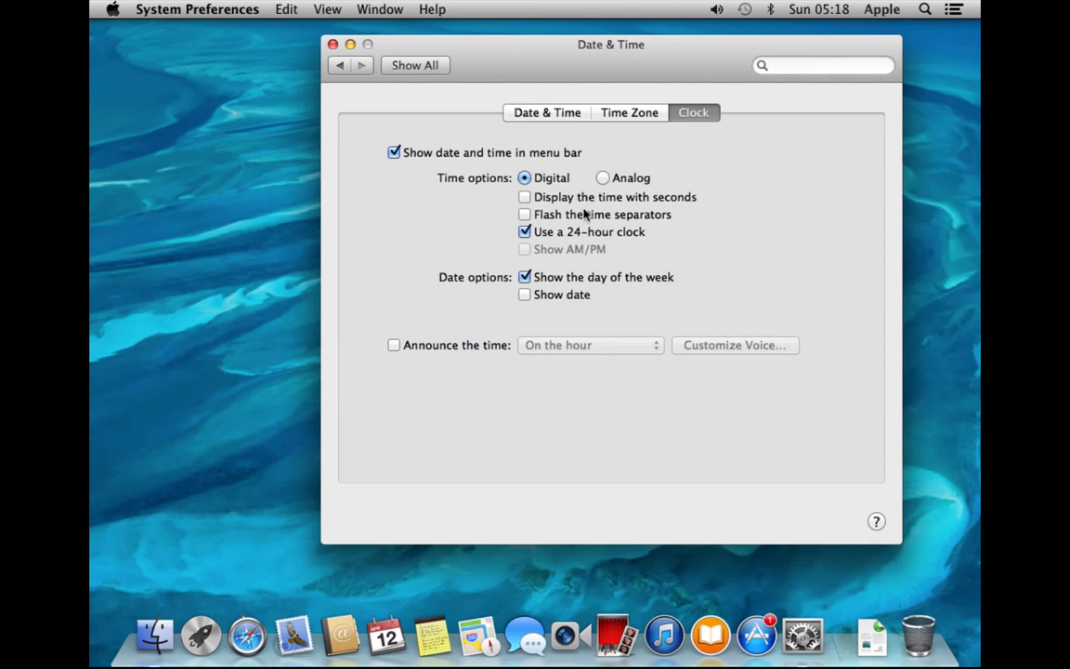
{"action": "left_click", "coordinate": [603, 178]}
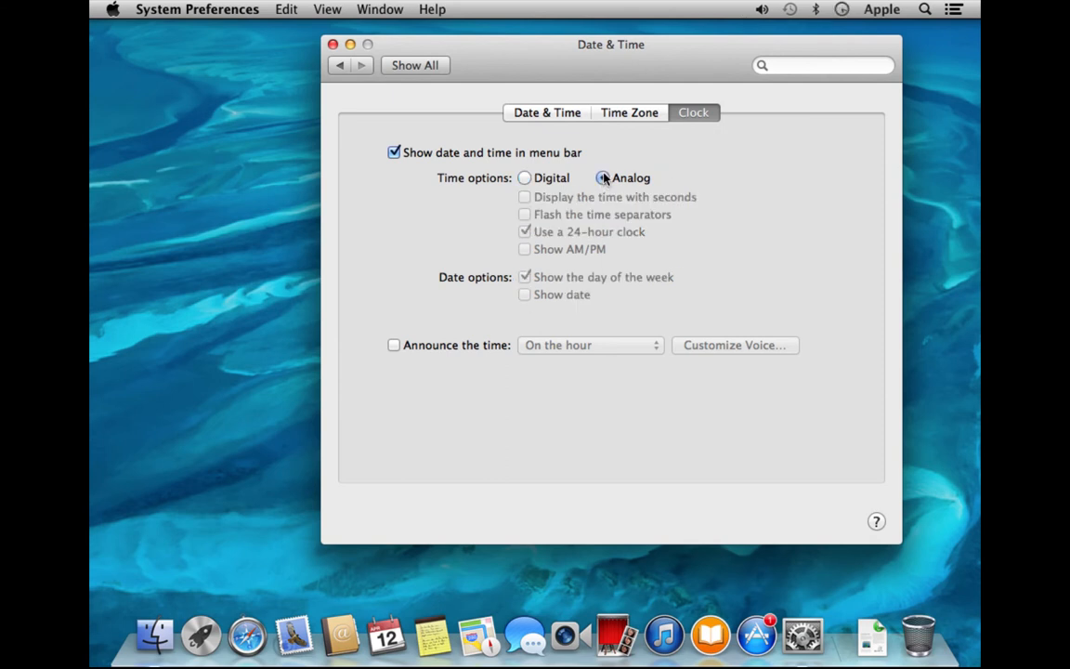
{"action": "left_click", "coordinate": [549, 177]}
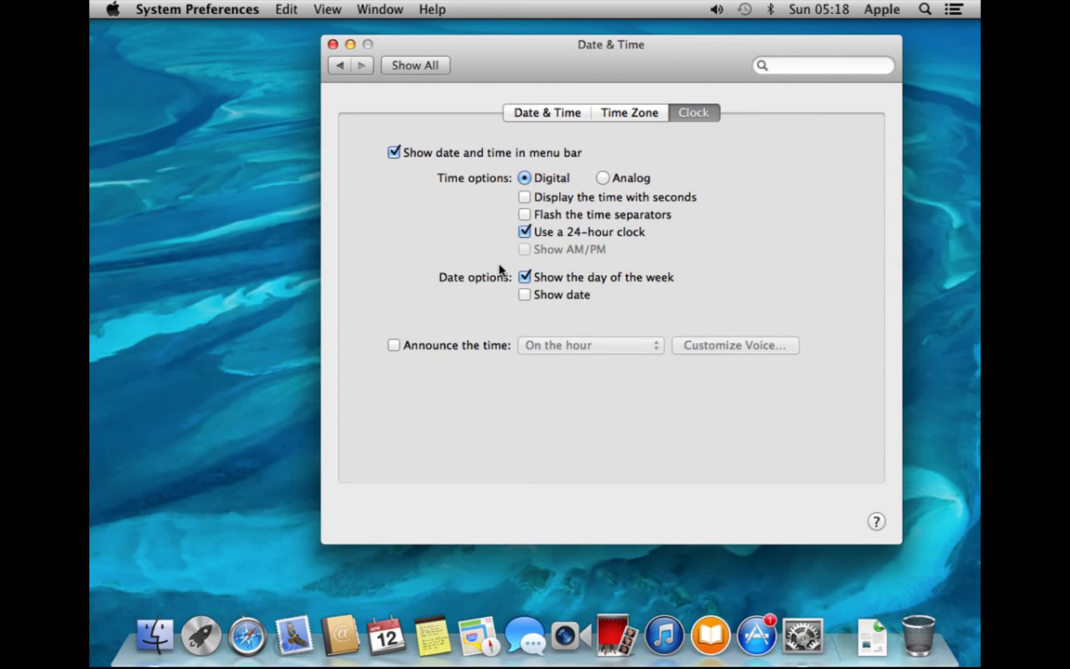
Turn on time announcements on the hour, keeping the system default voice
{"action": "left_click", "coordinate": [416, 350]}
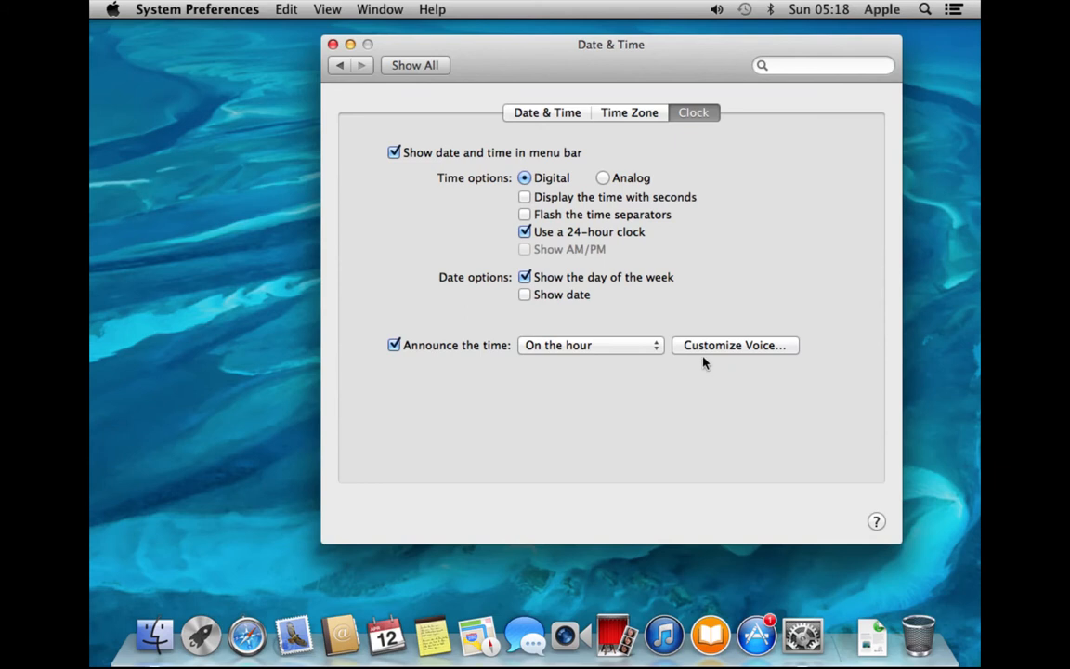
{"action": "left_click", "coordinate": [655, 348]}
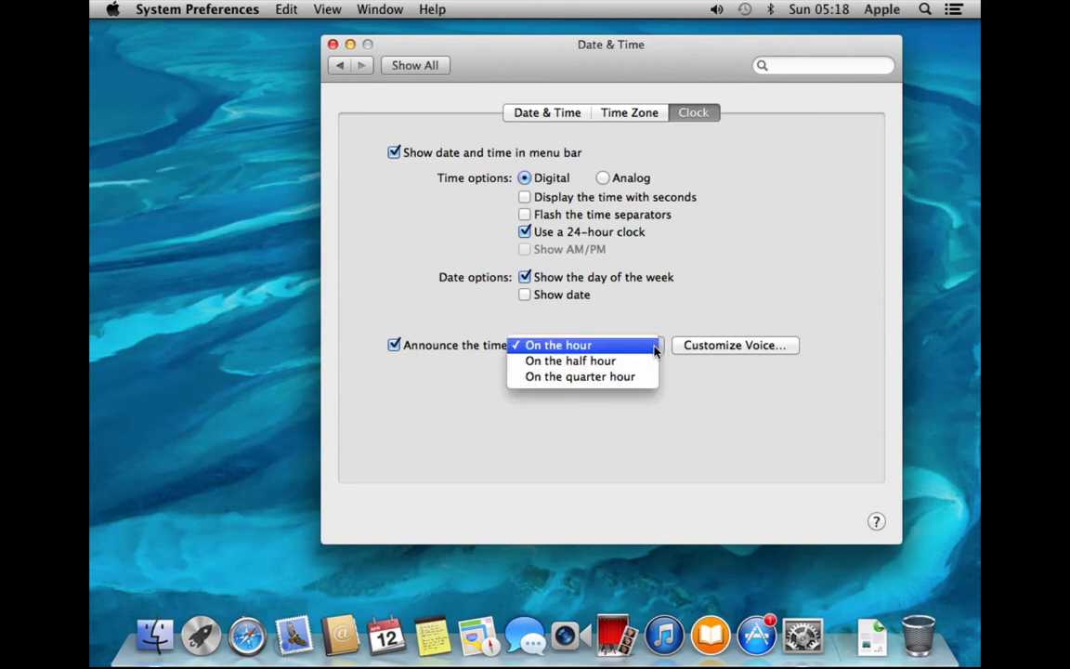
{"action": "left_click", "coordinate": [661, 343]}
{"action": "left_click", "coordinate": [712, 349]}
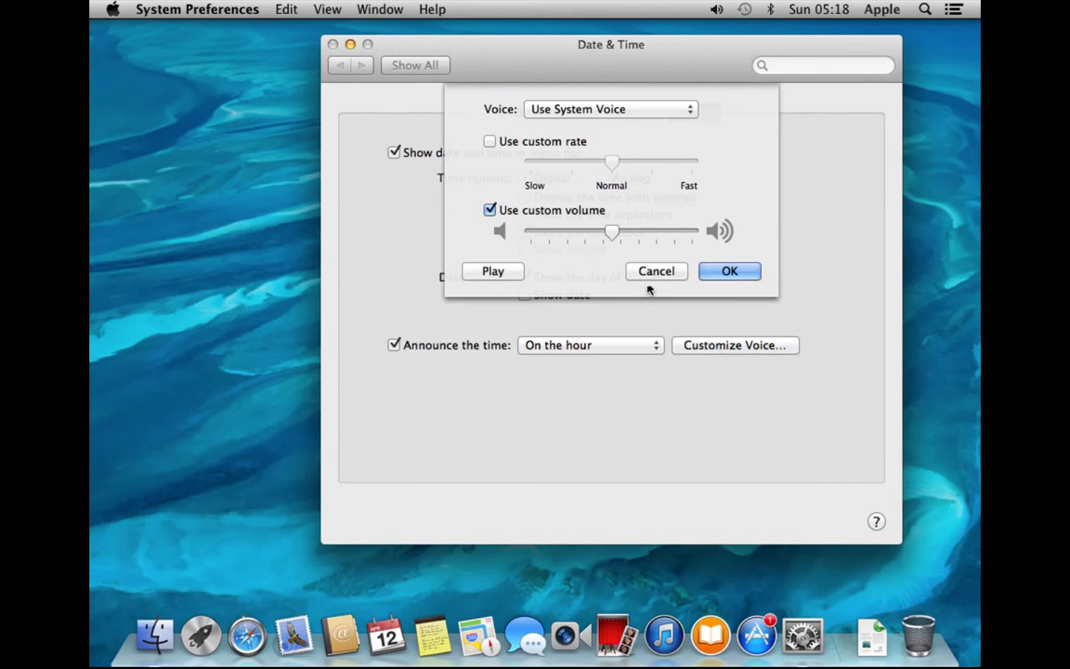
{"action": "left_click", "coordinate": [685, 109]}
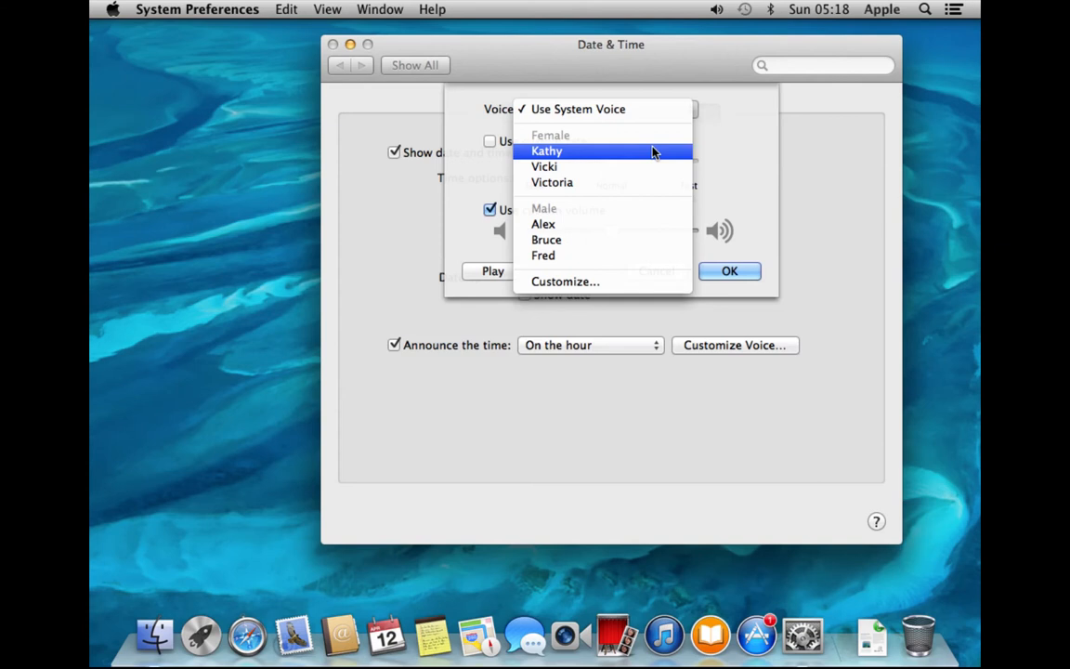
{"action": "left_click", "coordinate": [745, 137]}
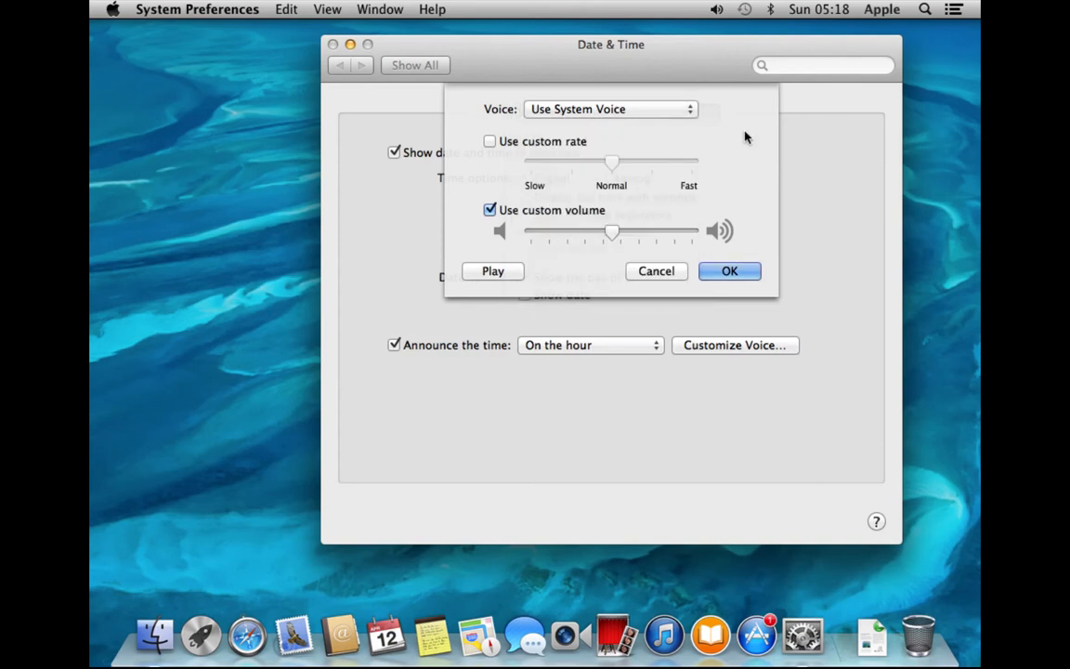
{"action": "left_click", "coordinate": [659, 271]}
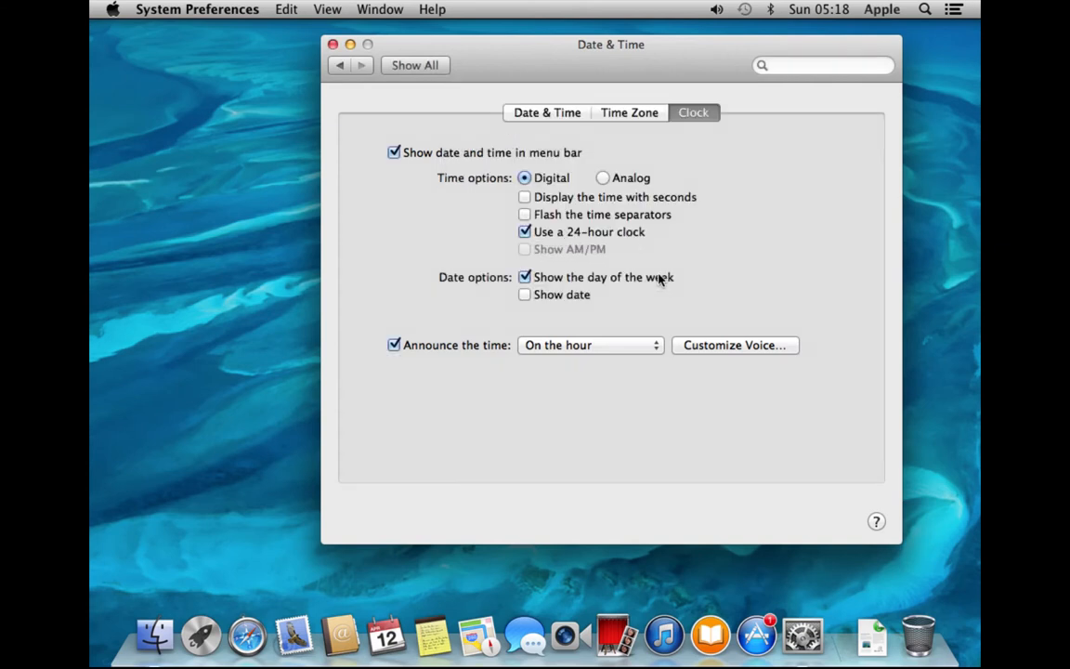
Set the time zone to London (British Summer Time) and return to all preference panes
{"action": "left_click", "coordinate": [645, 121]}
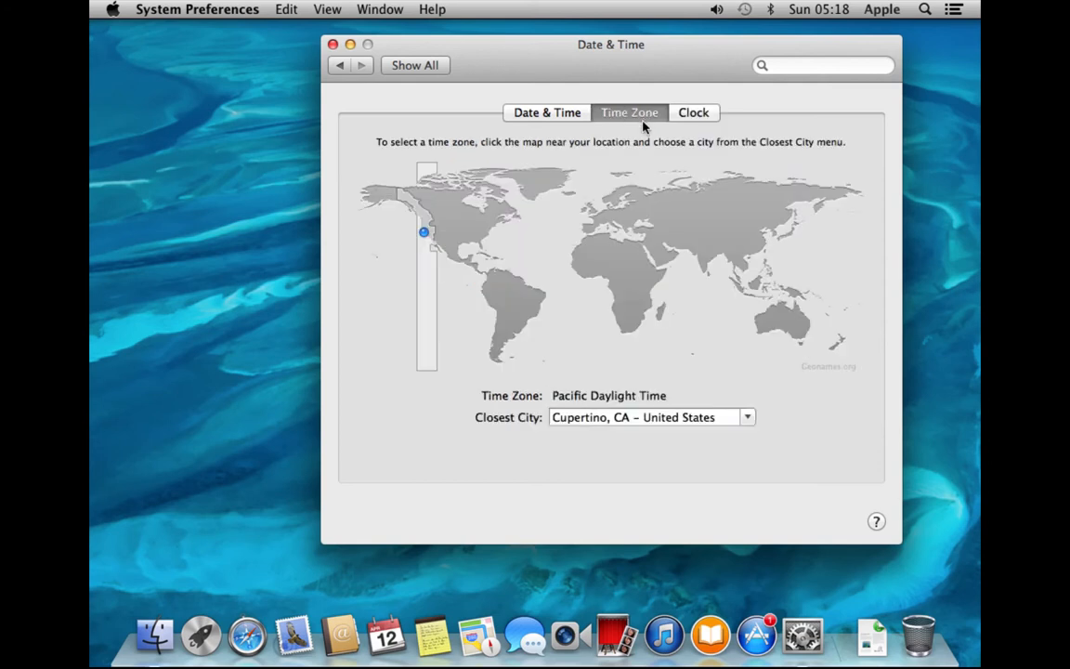
{"action": "left_click", "coordinate": [594, 215]}
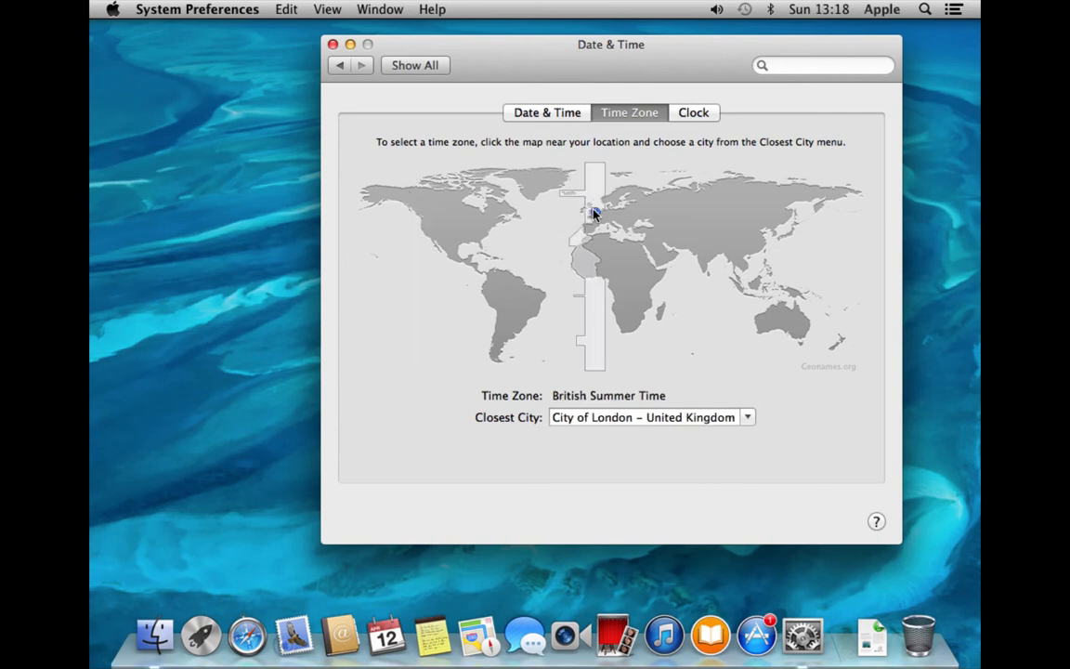
{"action": "left_click", "coordinate": [573, 111]}
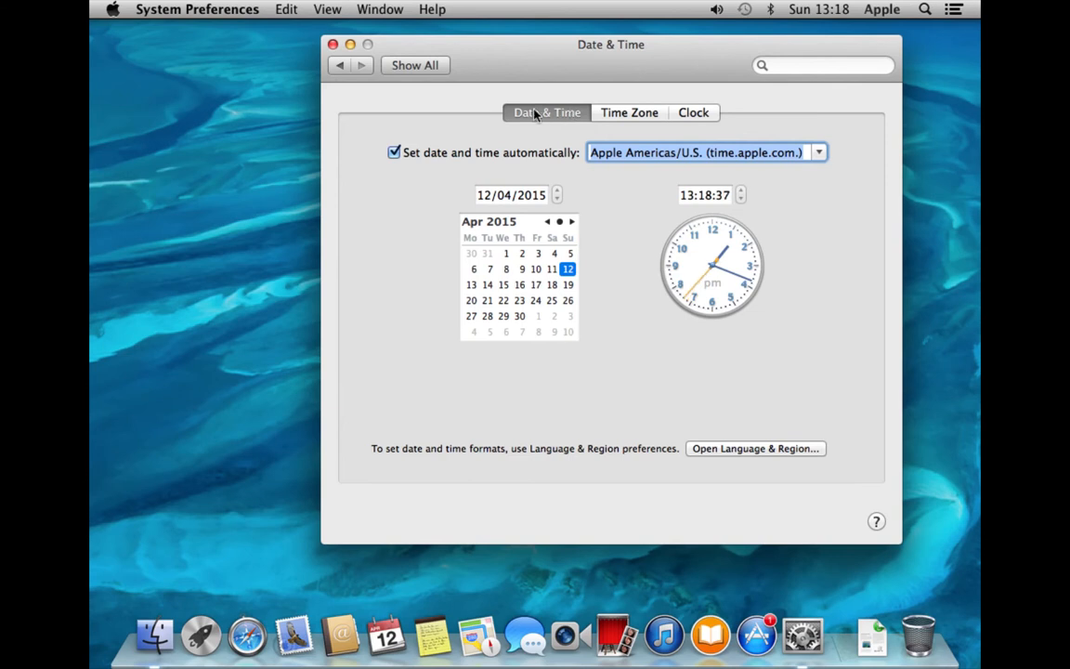
{"action": "left_click", "coordinate": [414, 65]}
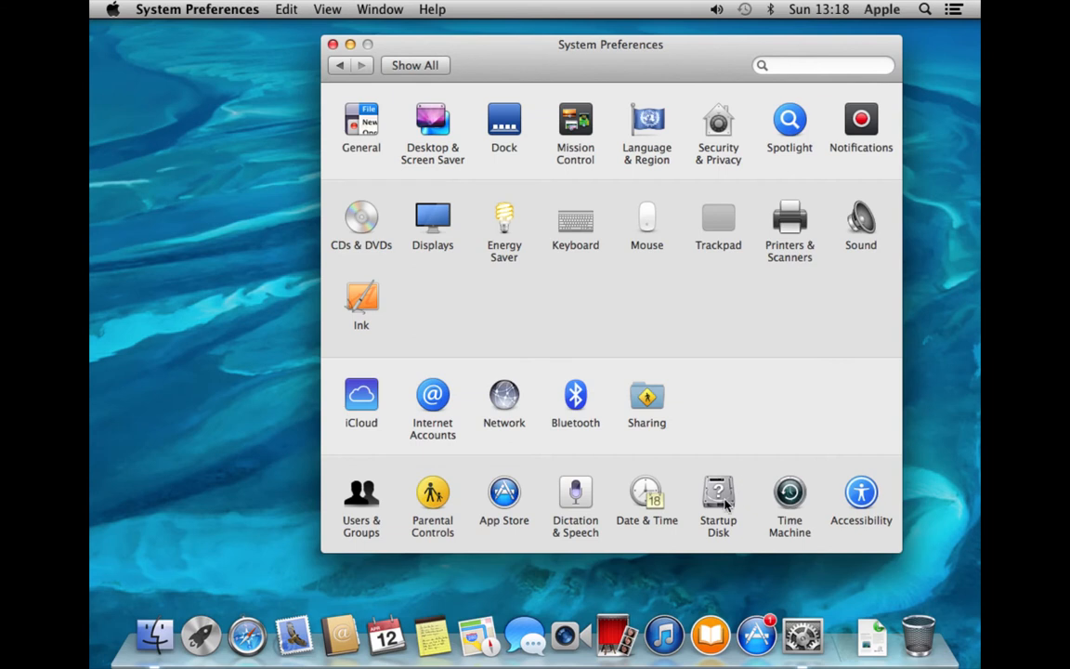
Review the Startup Disk settings, go back to Show All, then quit System Preferences
{"action": "left_click", "coordinate": [720, 495]}
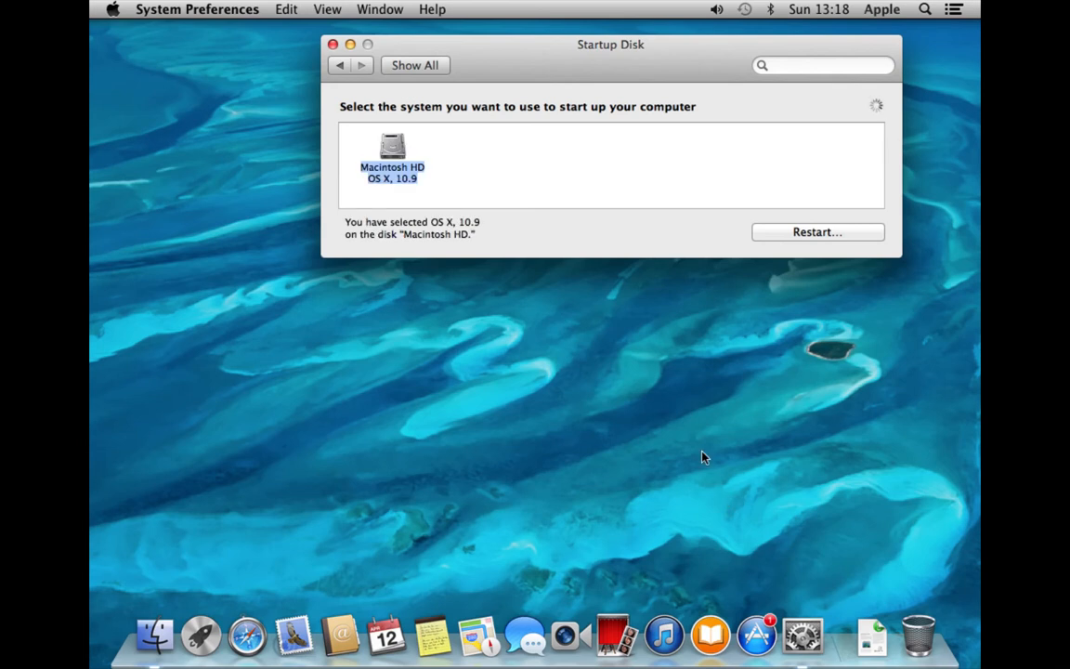
{"action": "left_click", "coordinate": [426, 72]}
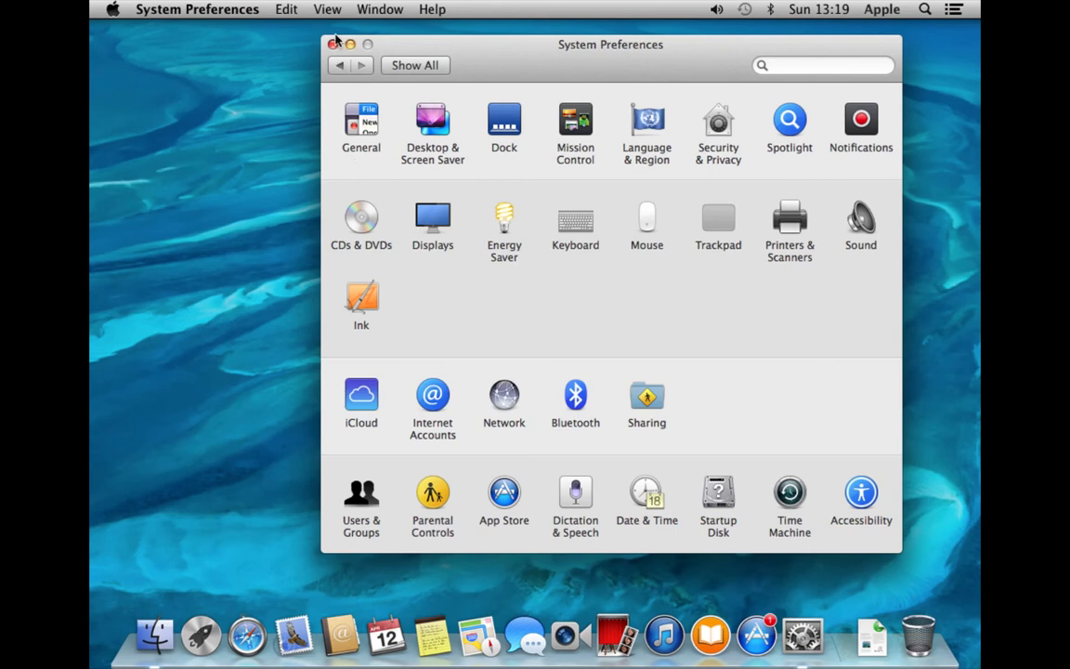
{"action": "left_click", "coordinate": [230, 10]}
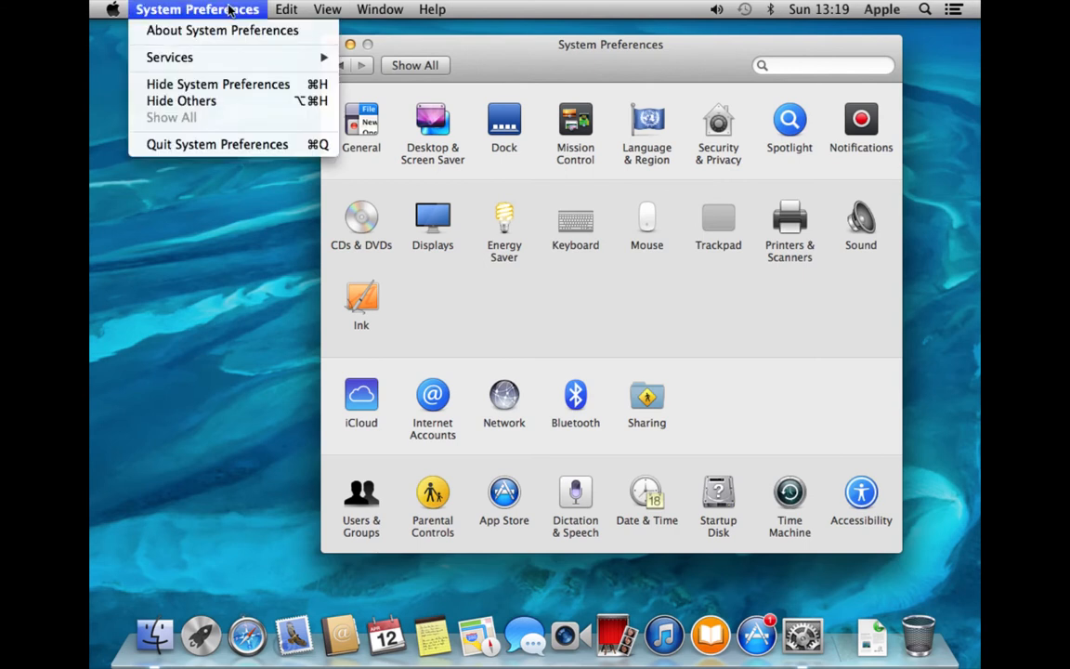
{"action": "left_click", "coordinate": [213, 146]}
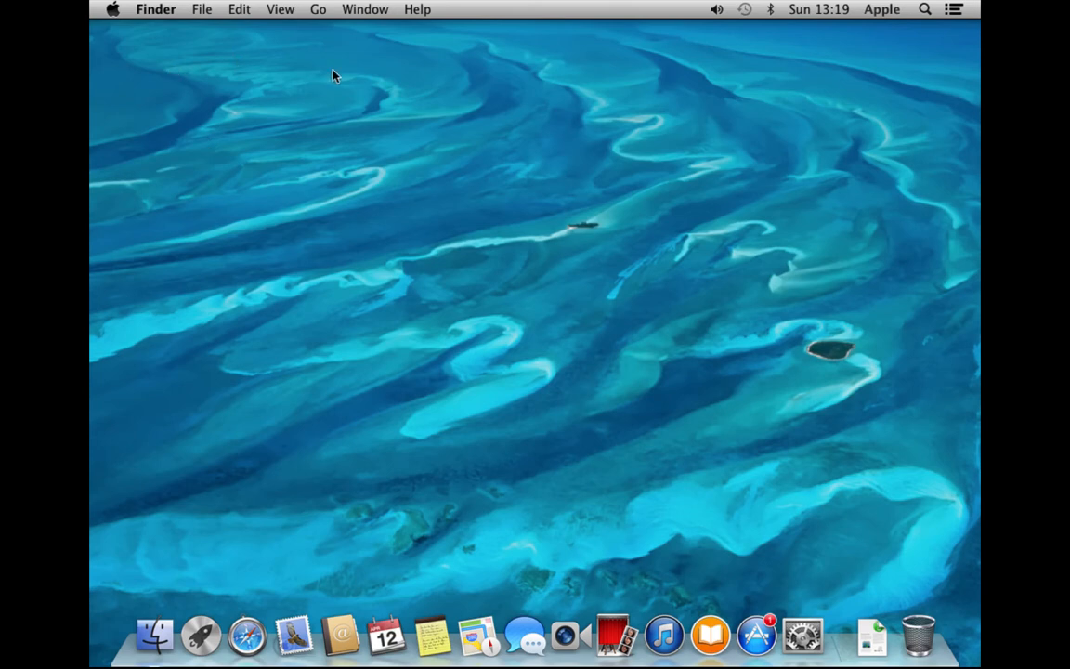
Open Finder Preferences, close and reopen it, and enable Hard disks on the desktop
{"action": "left_click", "coordinate": [169, 9]}
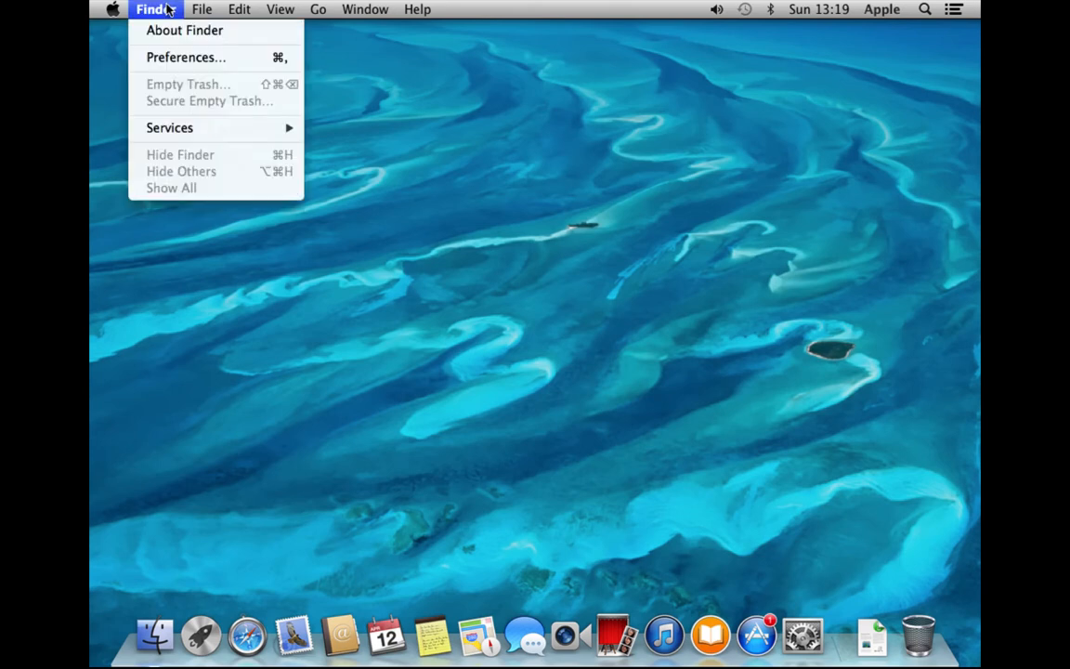
{"action": "left_click", "coordinate": [170, 58]}
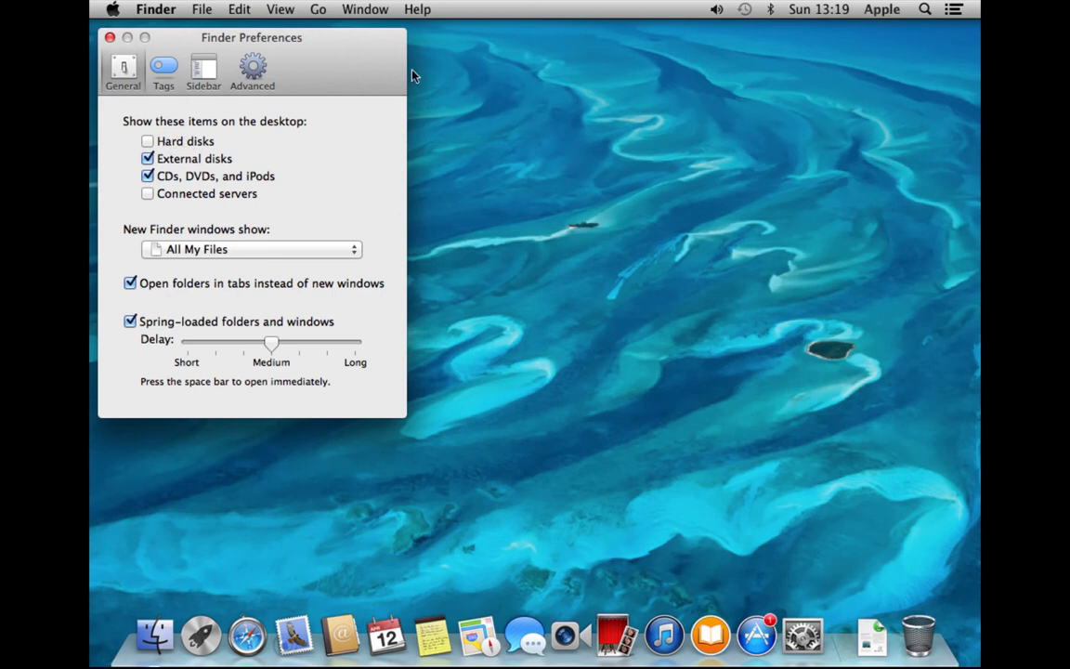
{"action": "left_click", "coordinate": [109, 39]}
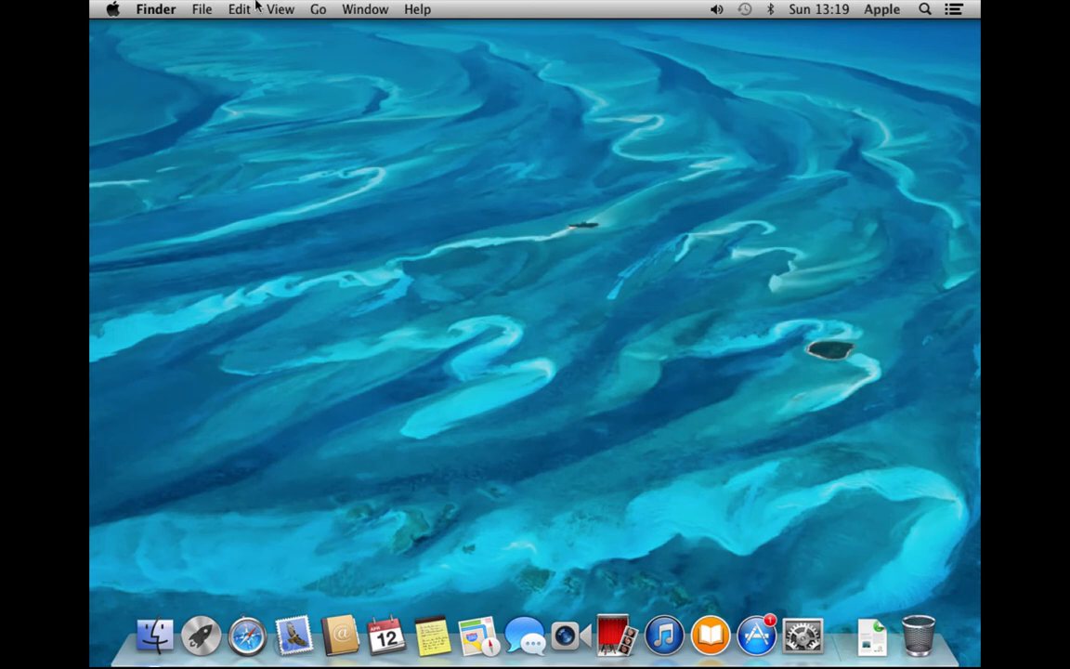
{"action": "left_click", "coordinate": [161, 9]}
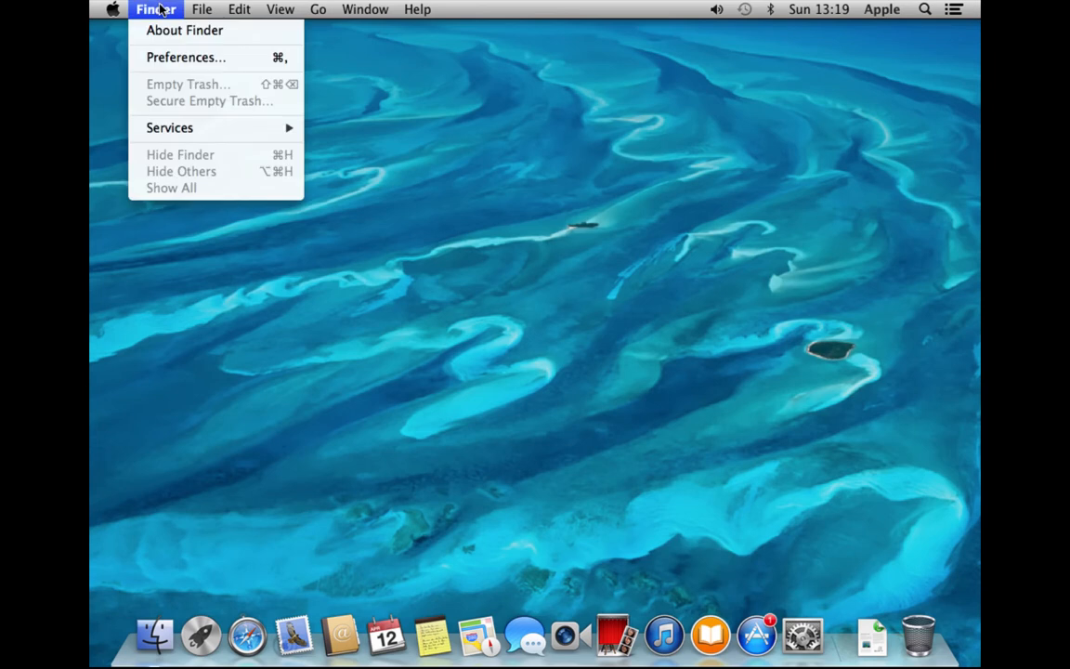
{"action": "left_click", "coordinate": [169, 56]}
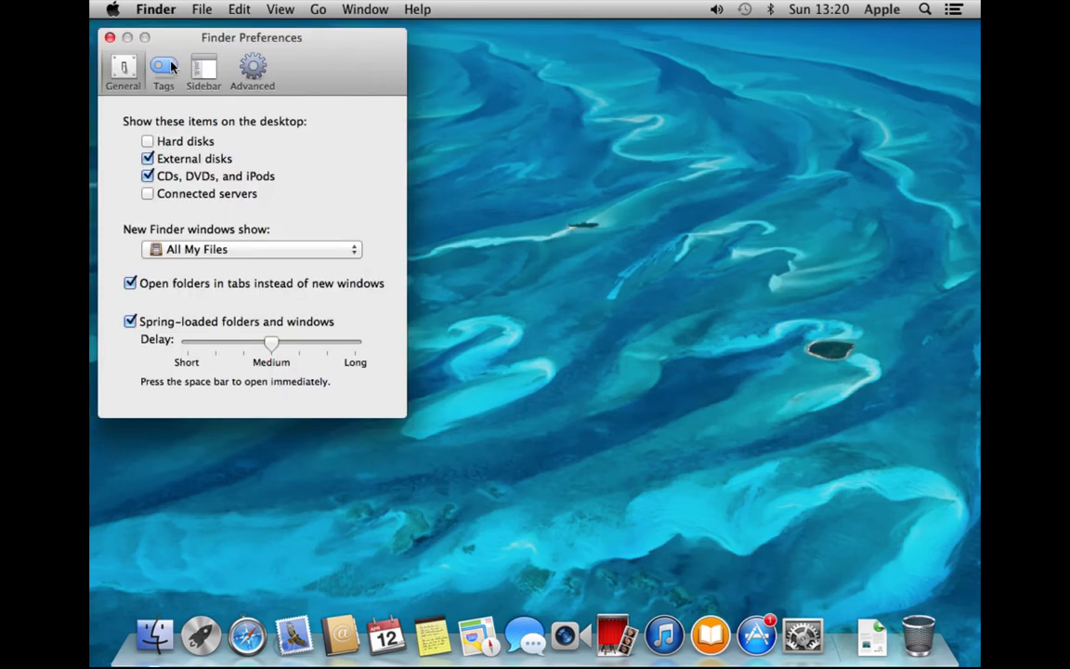
{"action": "left_click", "coordinate": [147, 141]}
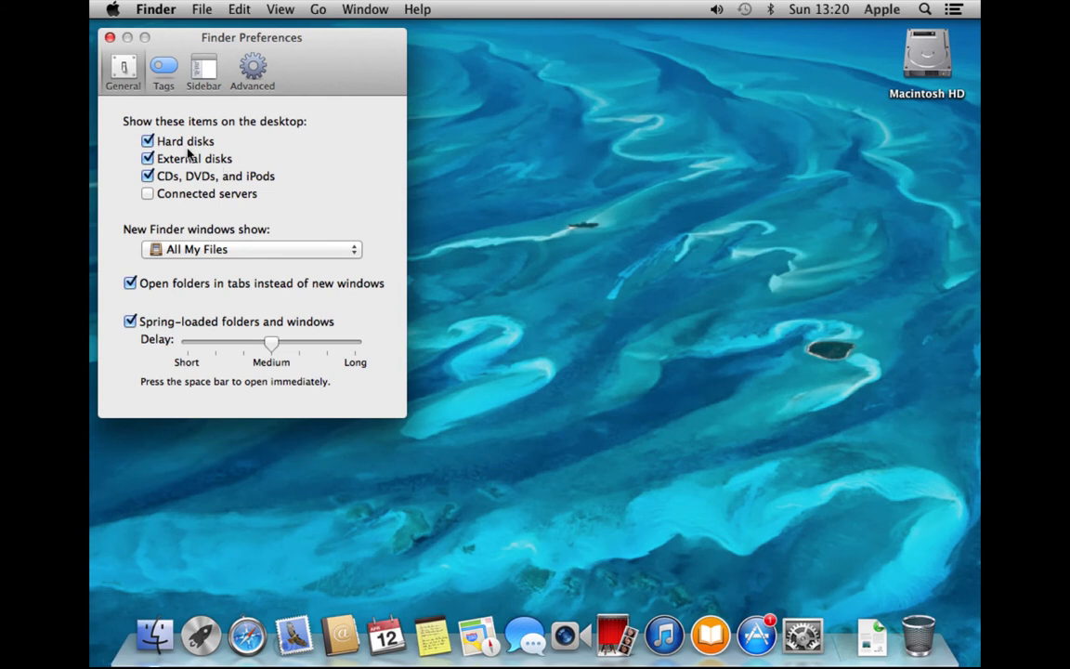
Show the Sidebar preferences and open a resized Macintosh HD window beside them
{"action": "left_click", "coordinate": [203, 81]}
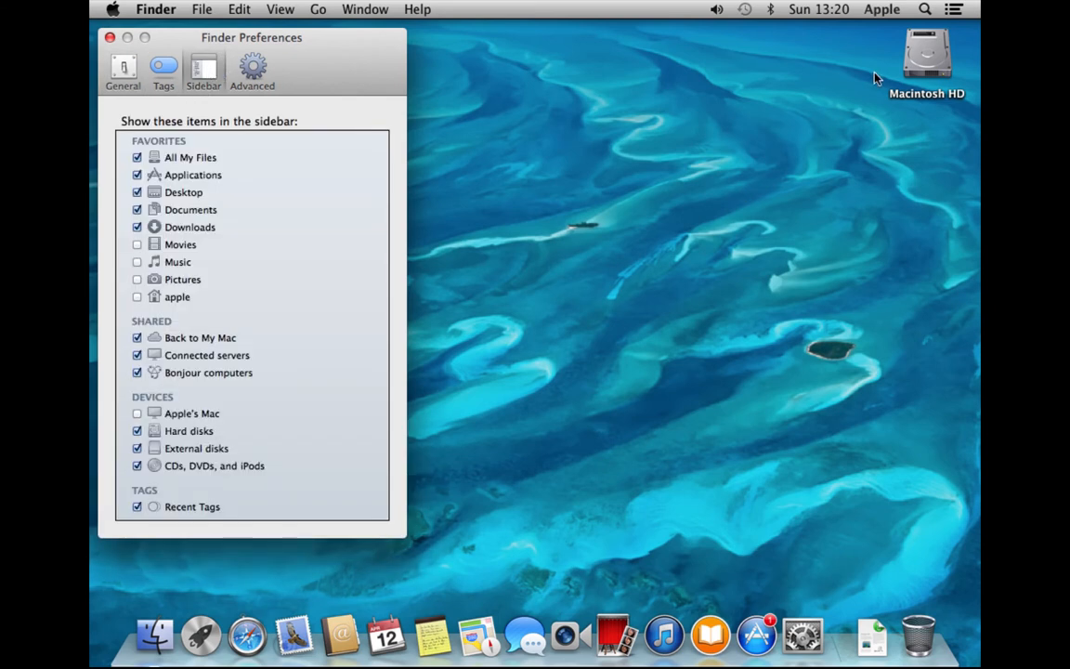
{"action": "double_click", "coordinate": [919, 53]}
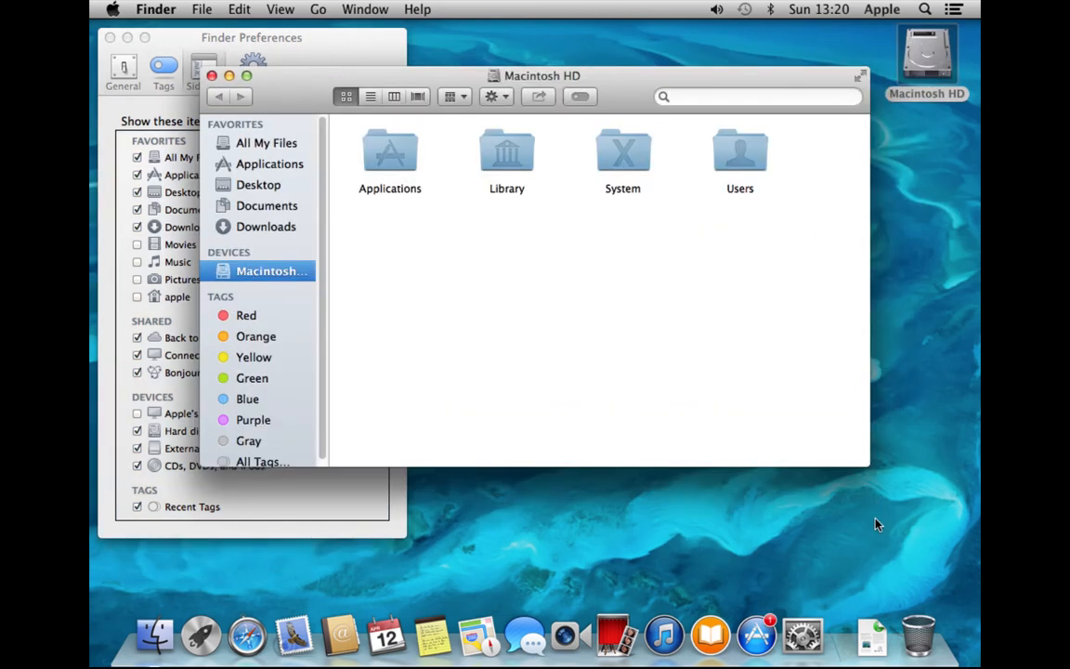
{"action": "left_click_drag", "start_coordinate": [864, 467], "coordinate": [751, 519]}
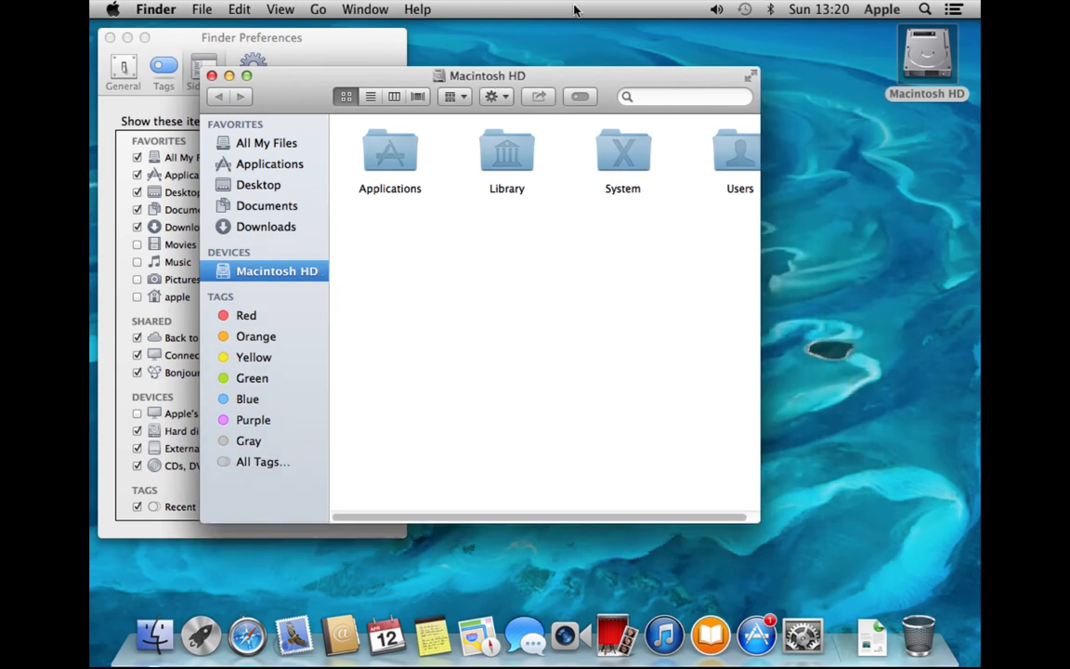
{"action": "left_click_drag", "start_coordinate": [582, 75], "coordinate": [781, 73]}
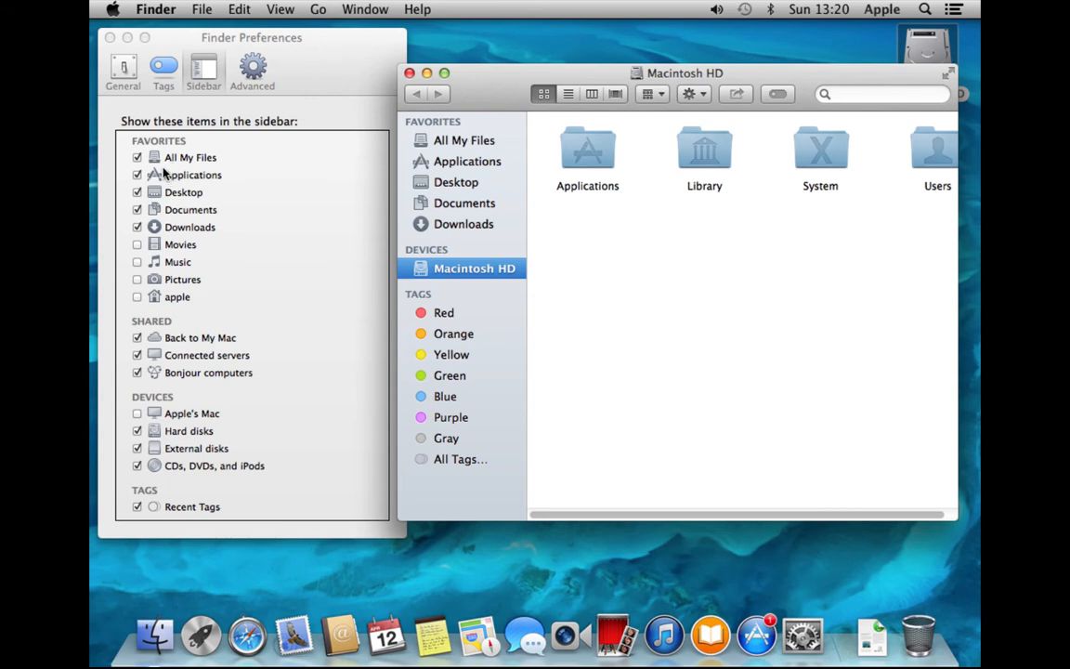
Add Movies, Music and Pictures to the sidebar, then drag Pictures below Music
{"action": "left_click", "coordinate": [137, 246]}
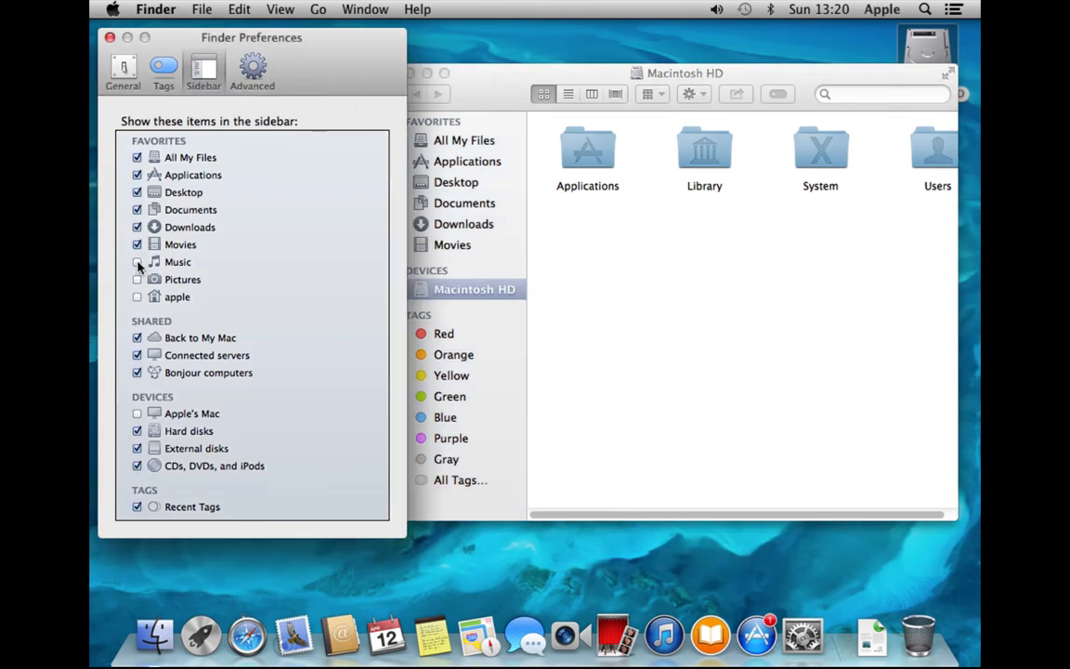
{"action": "left_click", "coordinate": [137, 263]}
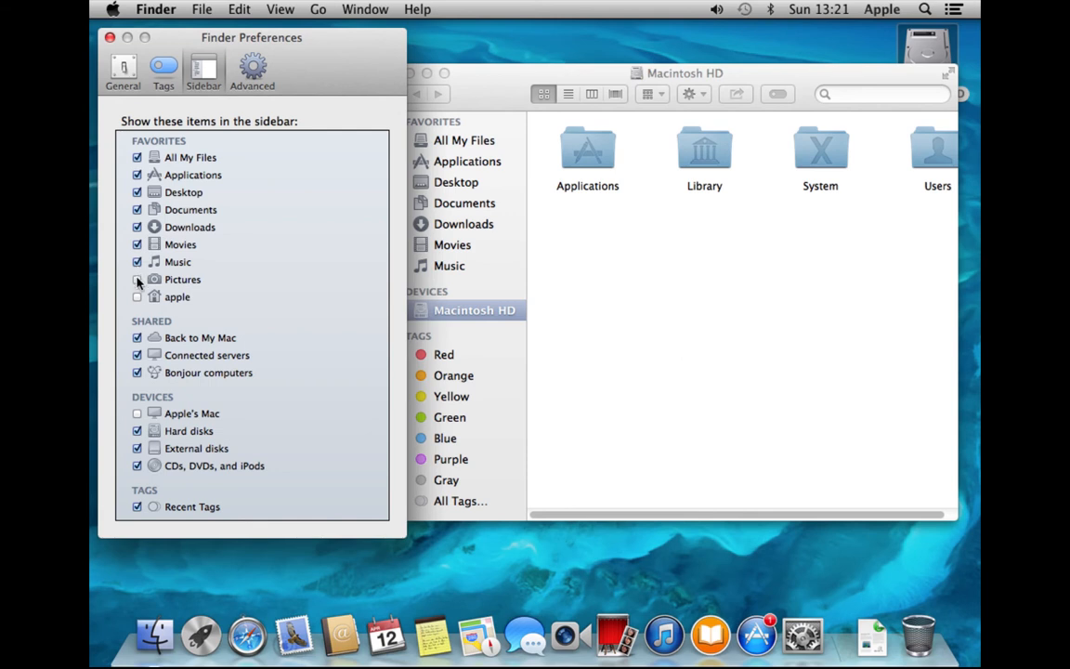
{"action": "left_click", "coordinate": [138, 281]}
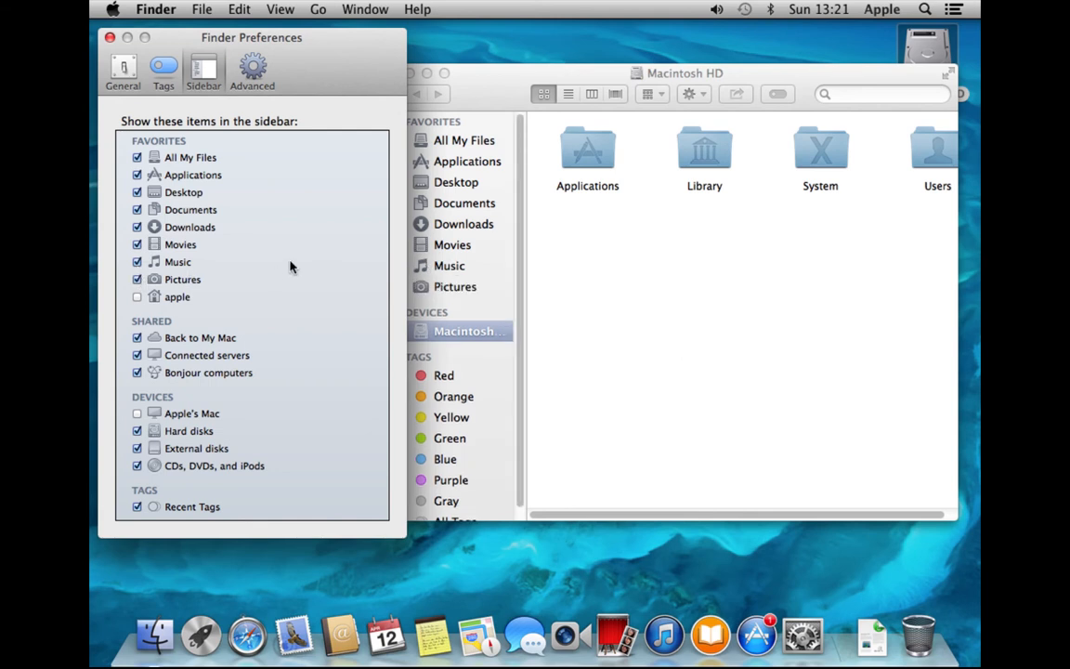
{"action": "left_click_drag", "start_coordinate": [510, 71], "coordinate": [530, 58]}
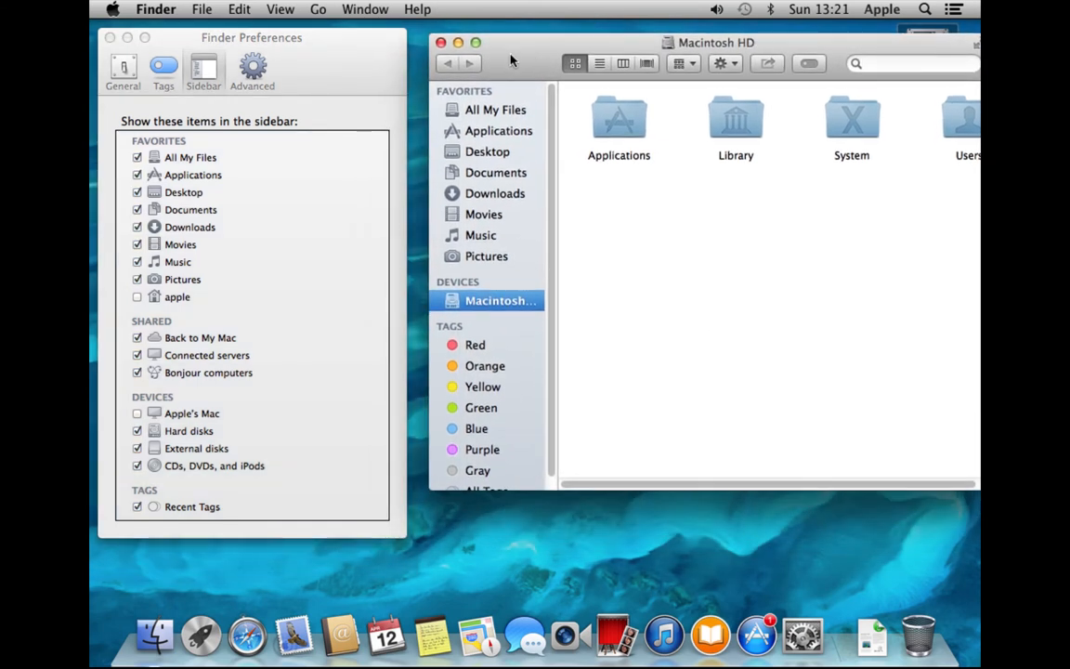
{"action": "left_click", "coordinate": [137, 261]}
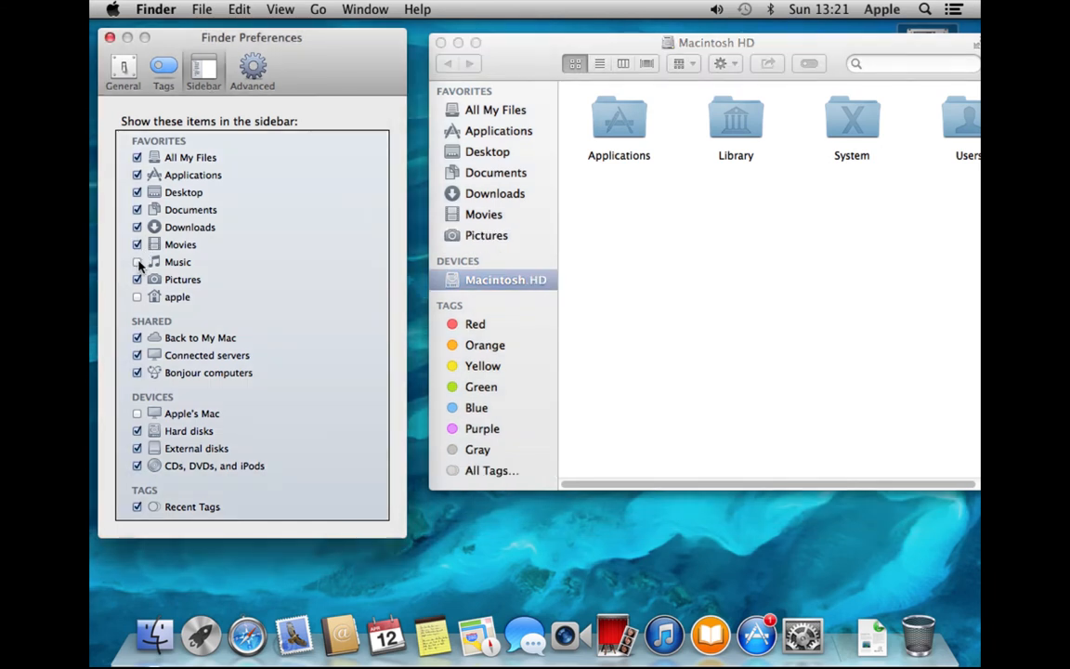
{"action": "left_click", "coordinate": [138, 262]}
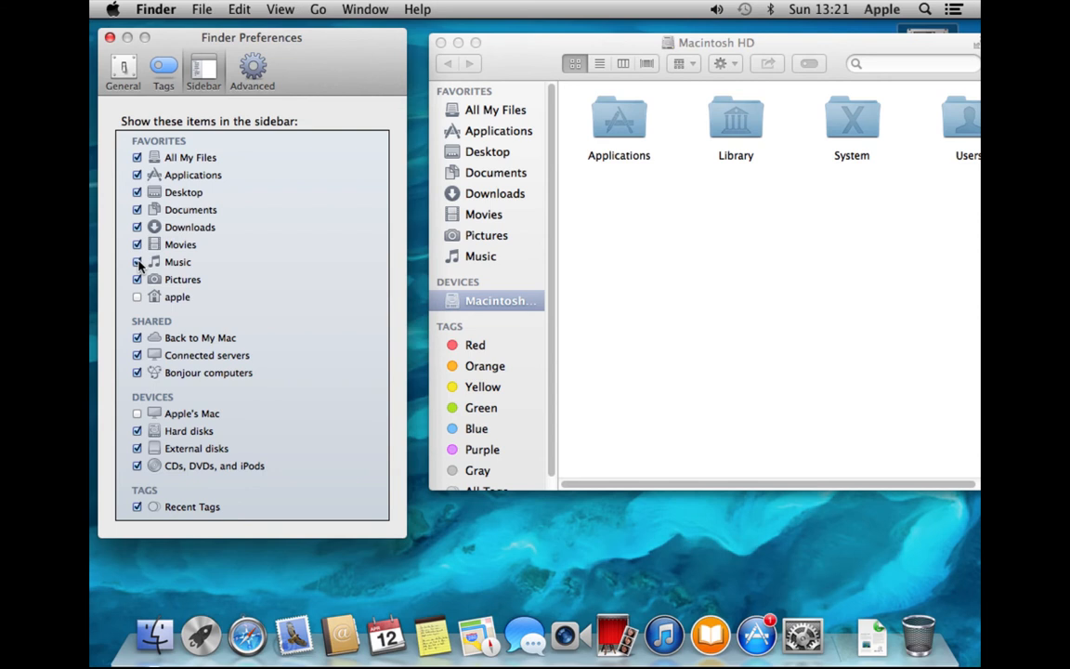
{"action": "left_click_drag", "start_coordinate": [493, 236], "coordinate": [487, 260]}
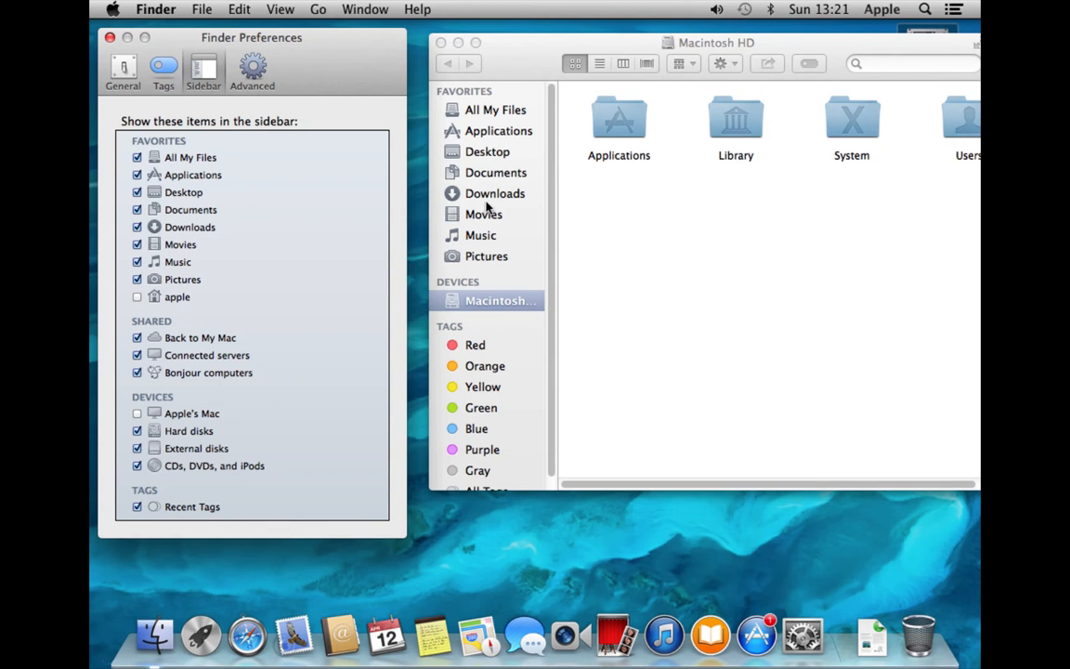
In Advanced, toggle Show all filename extensions on and back off, then close Finder Preferences
{"action": "left_click", "coordinate": [255, 60]}
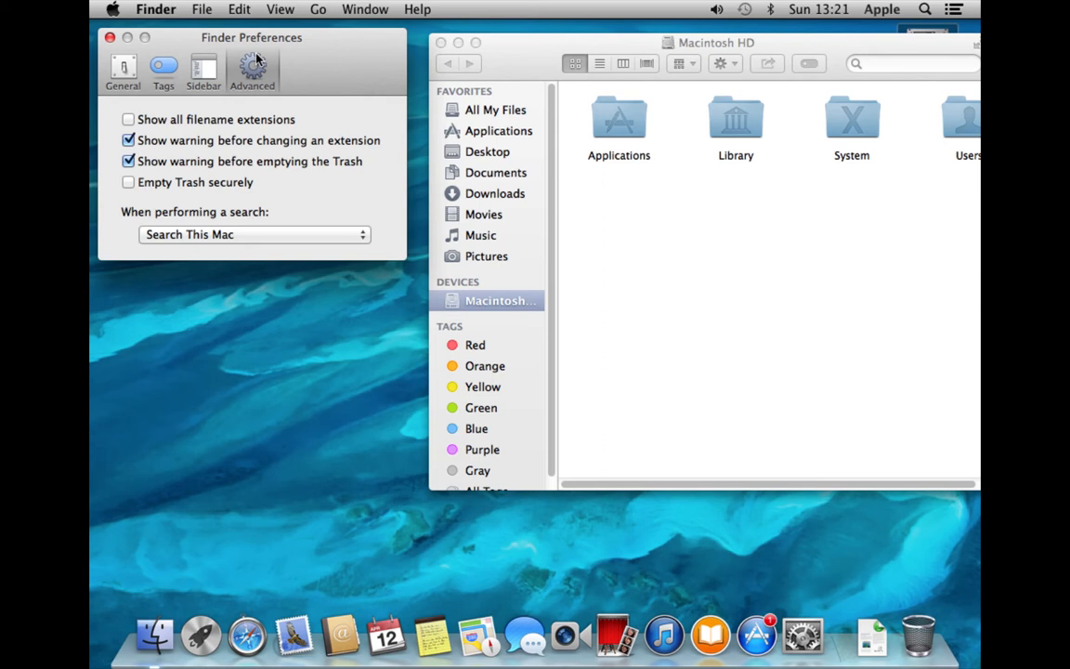
{"action": "left_click", "coordinate": [129, 120]}
{"action": "left_click", "coordinate": [130, 120]}
{"action": "left_click", "coordinate": [110, 38]}
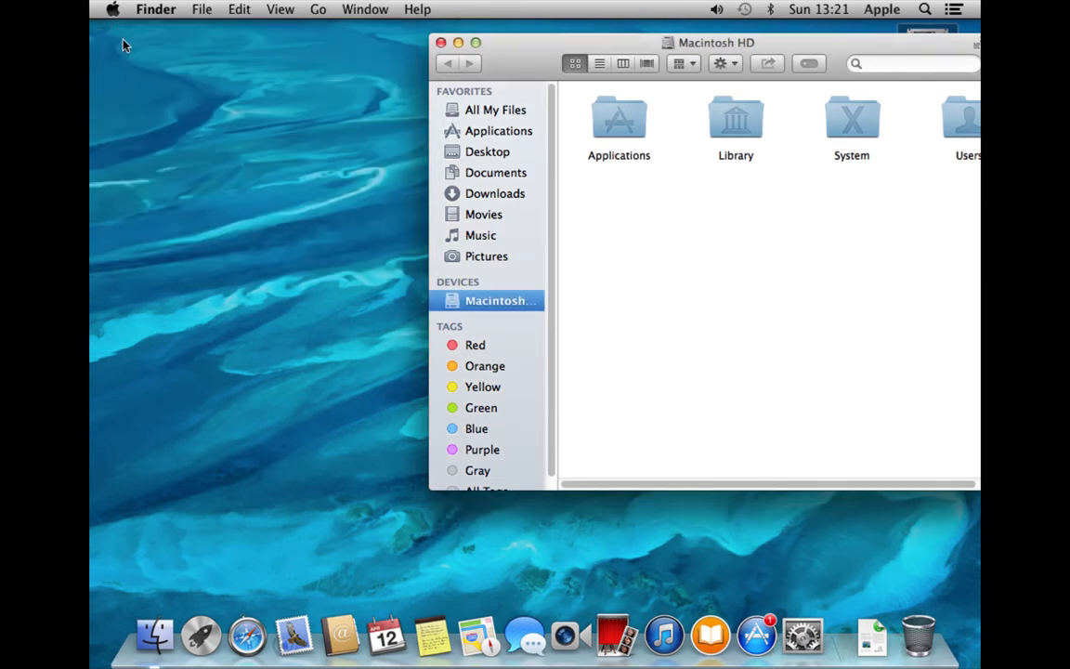
{"action": "left_click", "coordinate": [442, 45]}
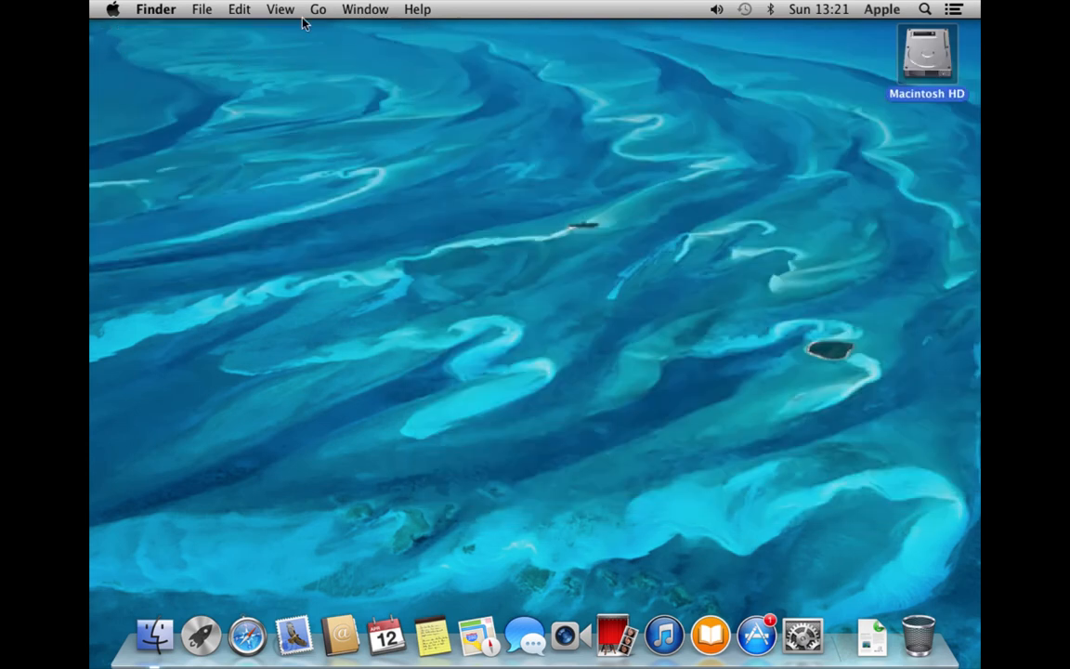
{"action": "left_click", "coordinate": [205, 9]}
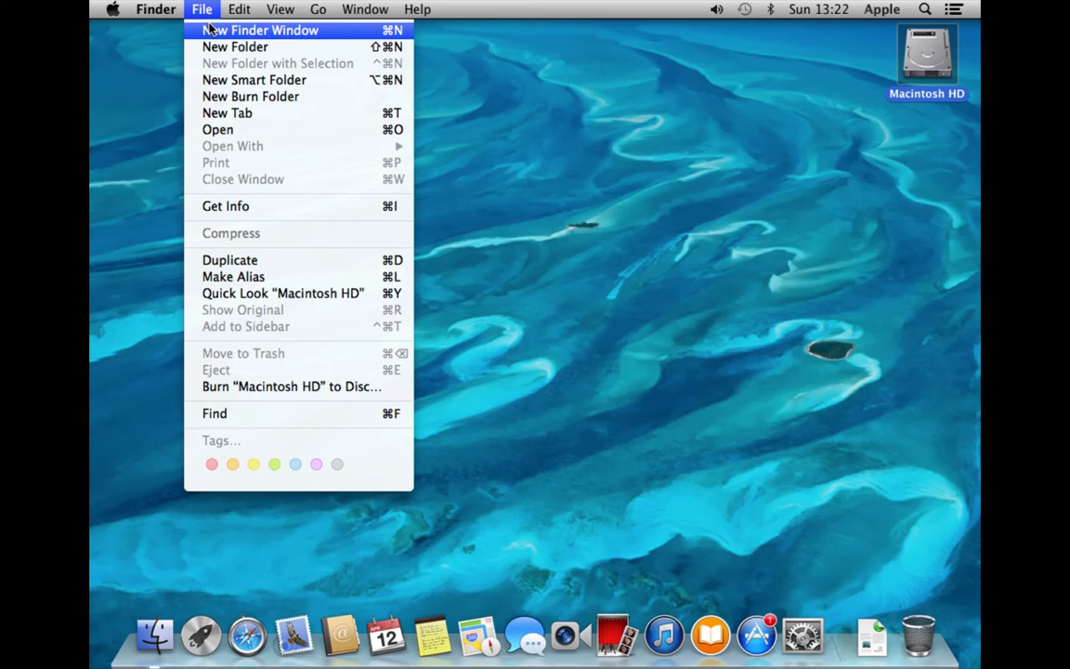
{"action": "left_click", "coordinate": [210, 28]}
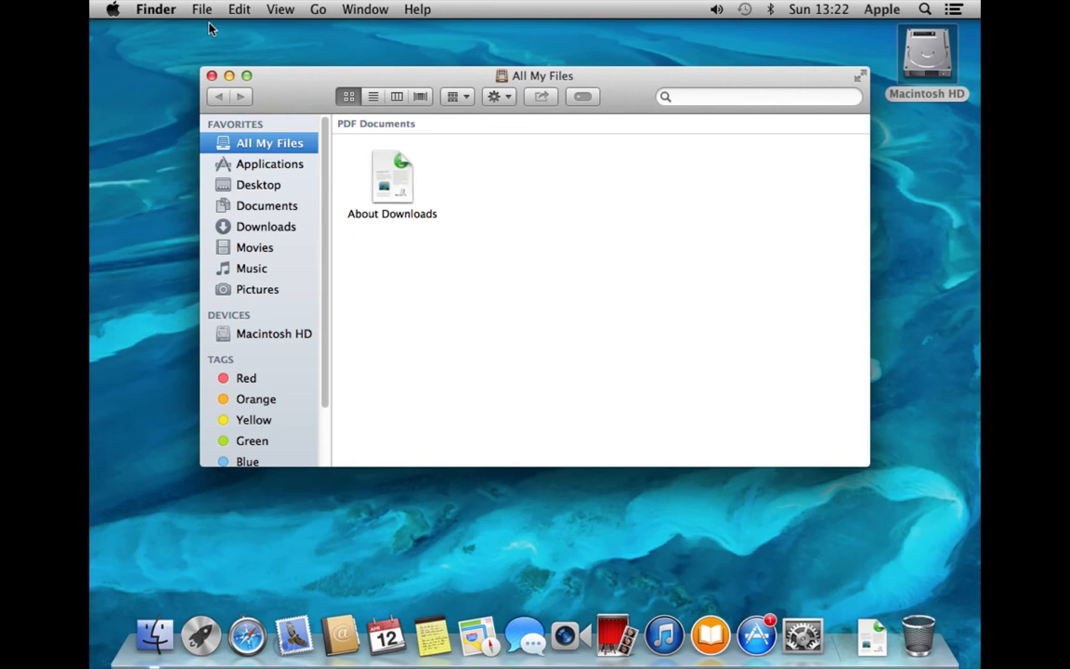
{"action": "left_click", "coordinate": [240, 336]}
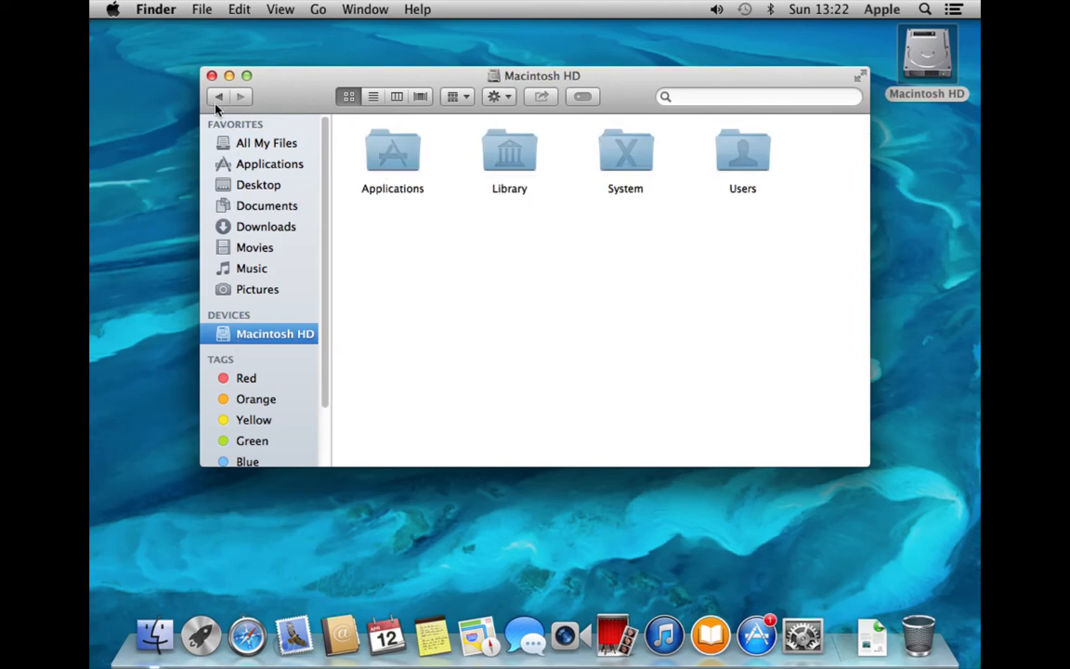
{"action": "left_click", "coordinate": [212, 76]}
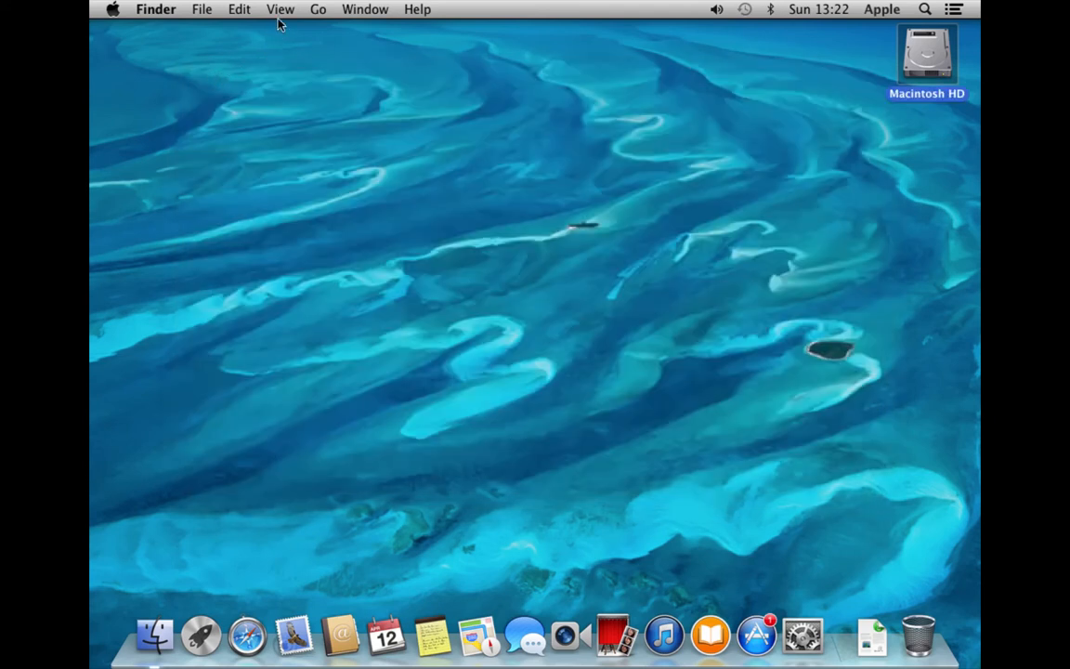
{"action": "left_click", "coordinate": [317, 9]}
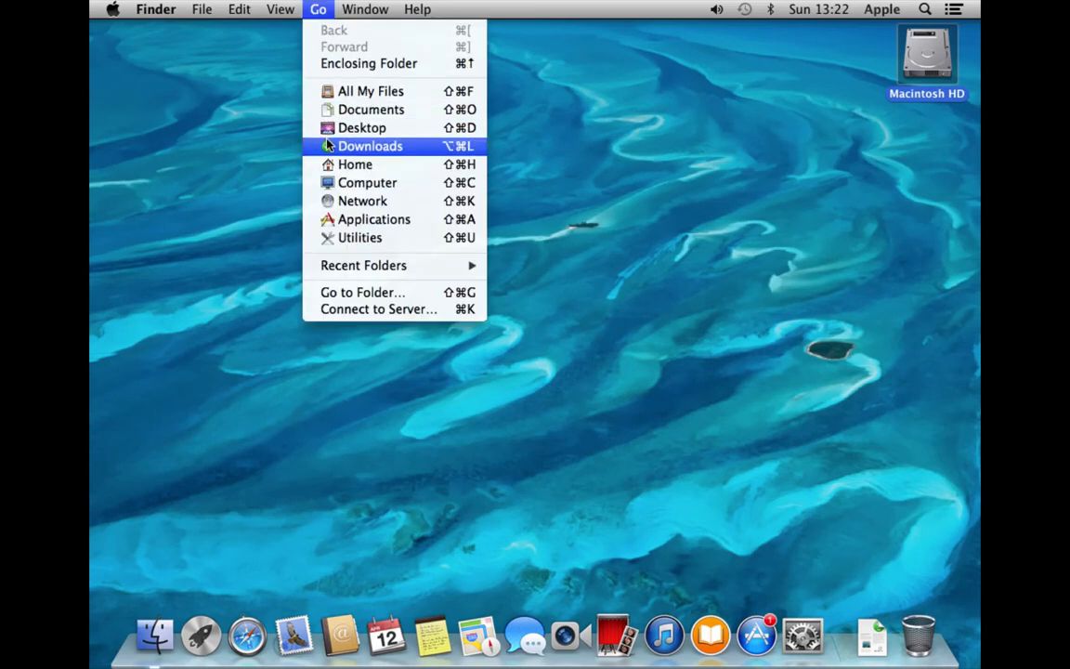
{"action": "left_click", "coordinate": [326, 110]}
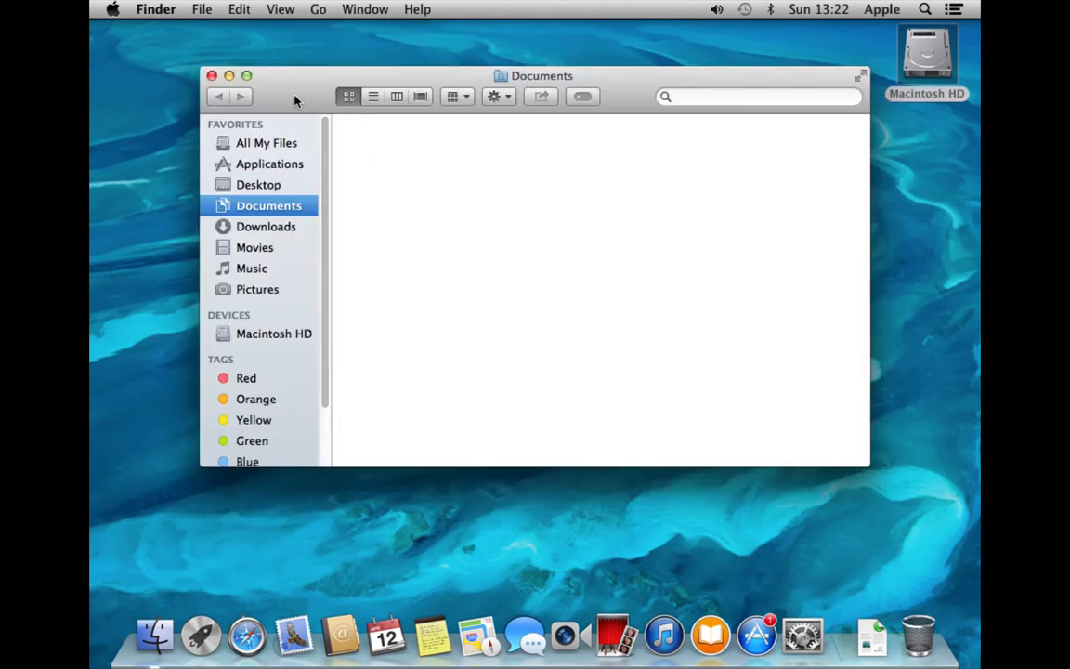
{"action": "left_click", "coordinate": [212, 76]}
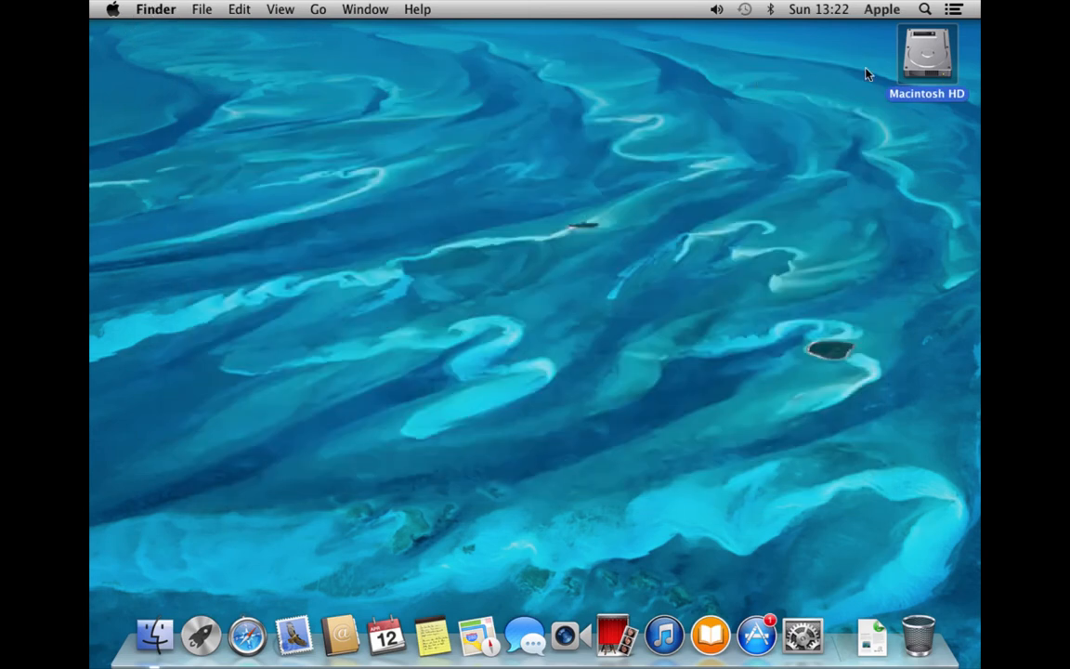
{"action": "double_click", "coordinate": [924, 55]}
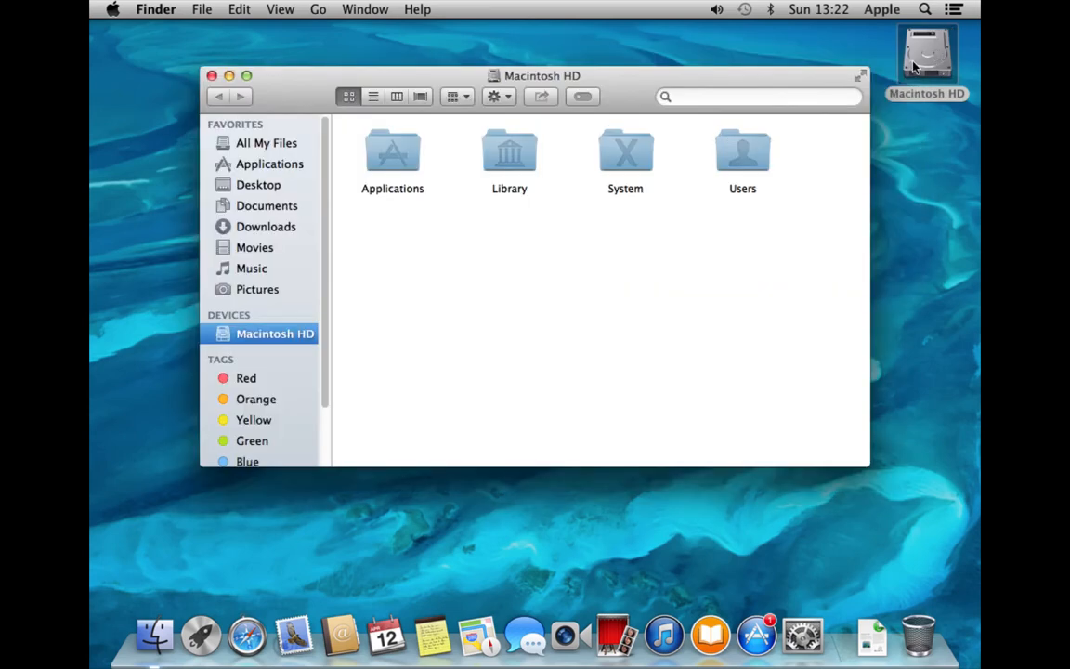
{"action": "key", "text": "super+w"}
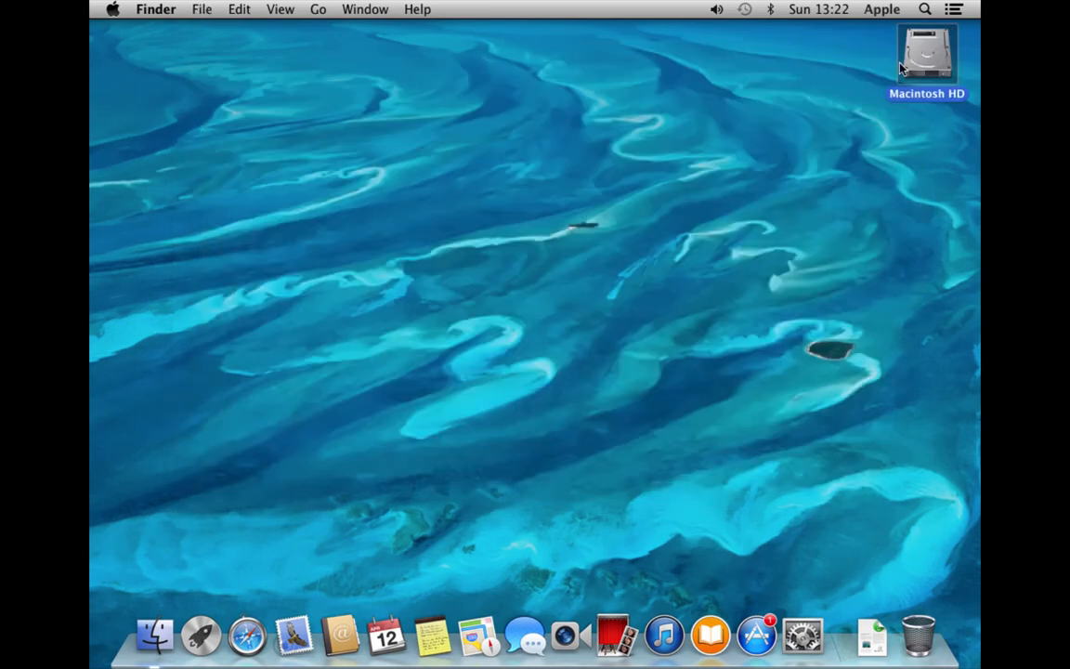
{"action": "left_click", "coordinate": [167, 9]}
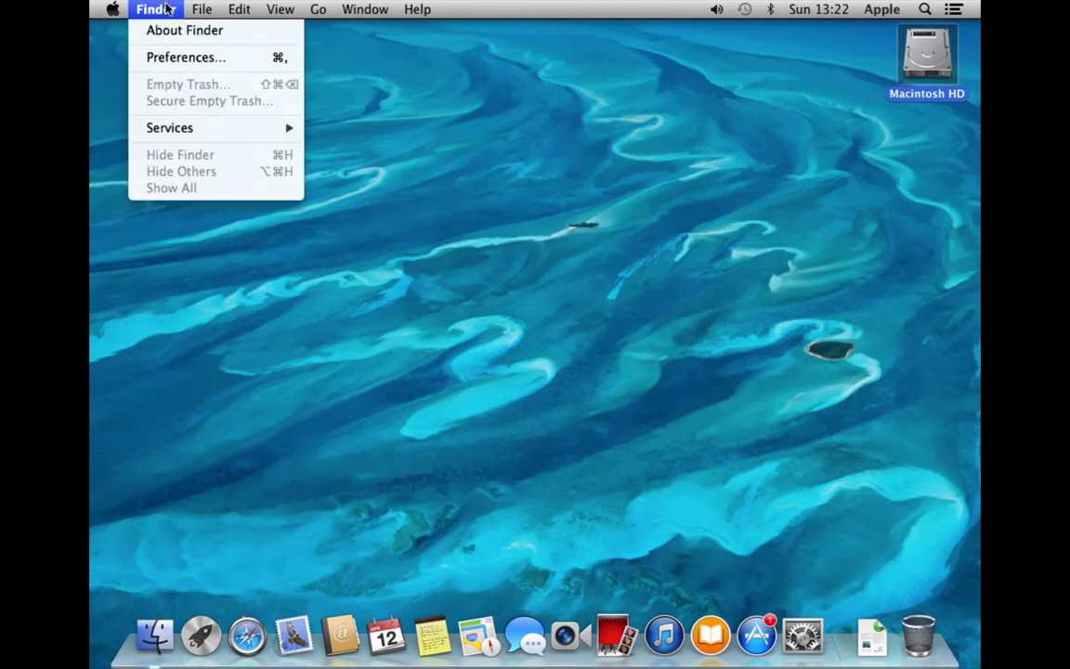
{"action": "mouse_move", "coordinate": [190, 9]}
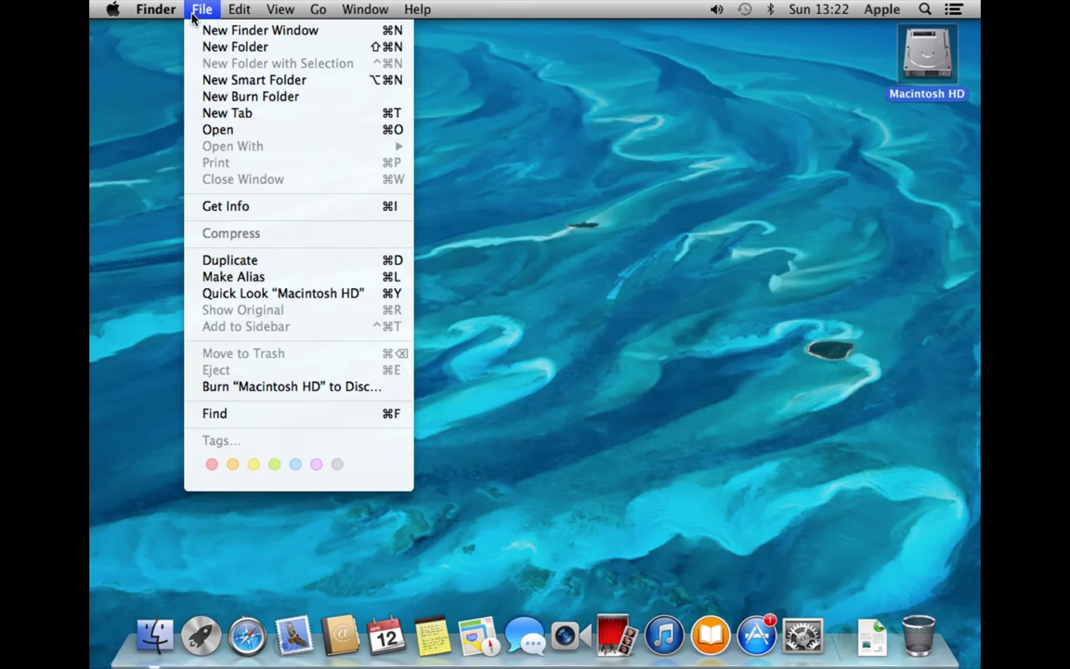
{"action": "left_click", "coordinate": [195, 32]}
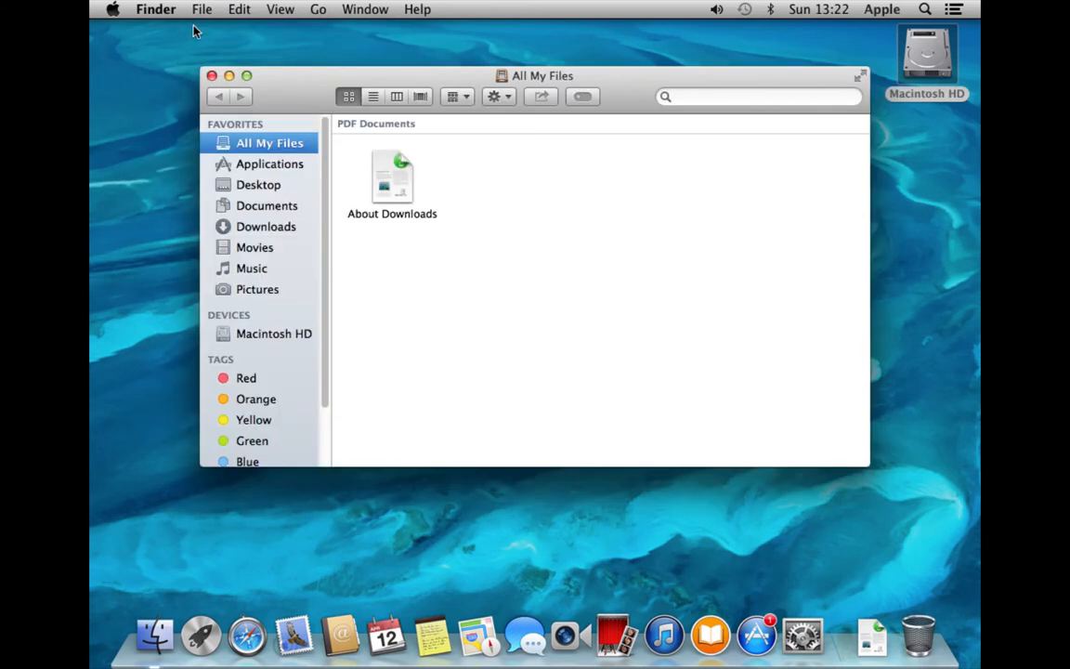
{"action": "key", "text": "super+w"}
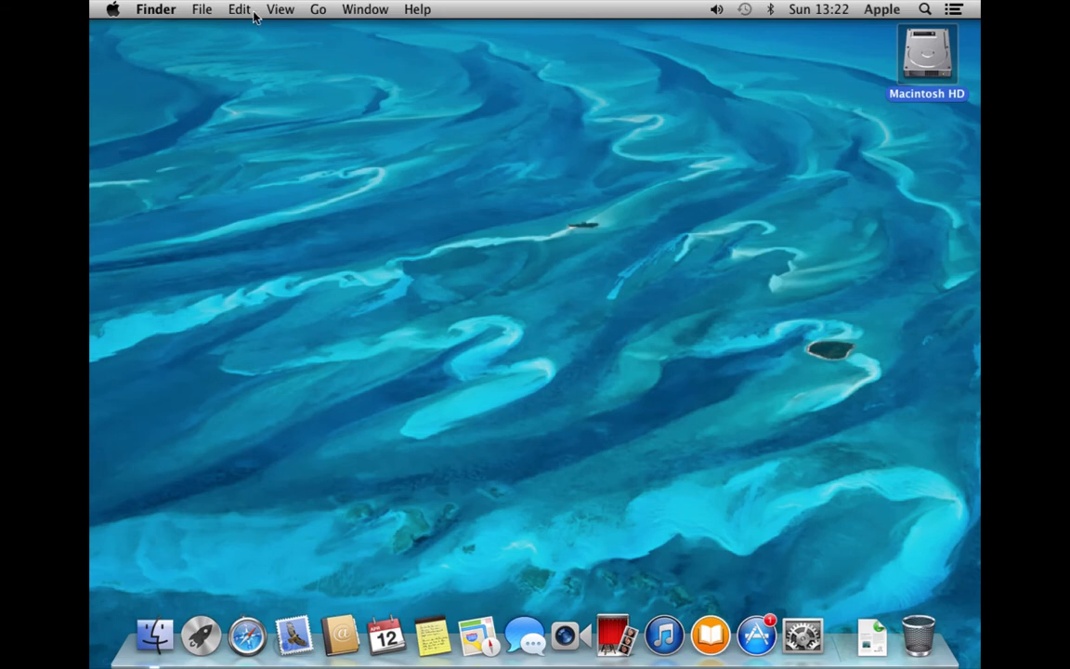
{"action": "left_click", "coordinate": [315, 9]}
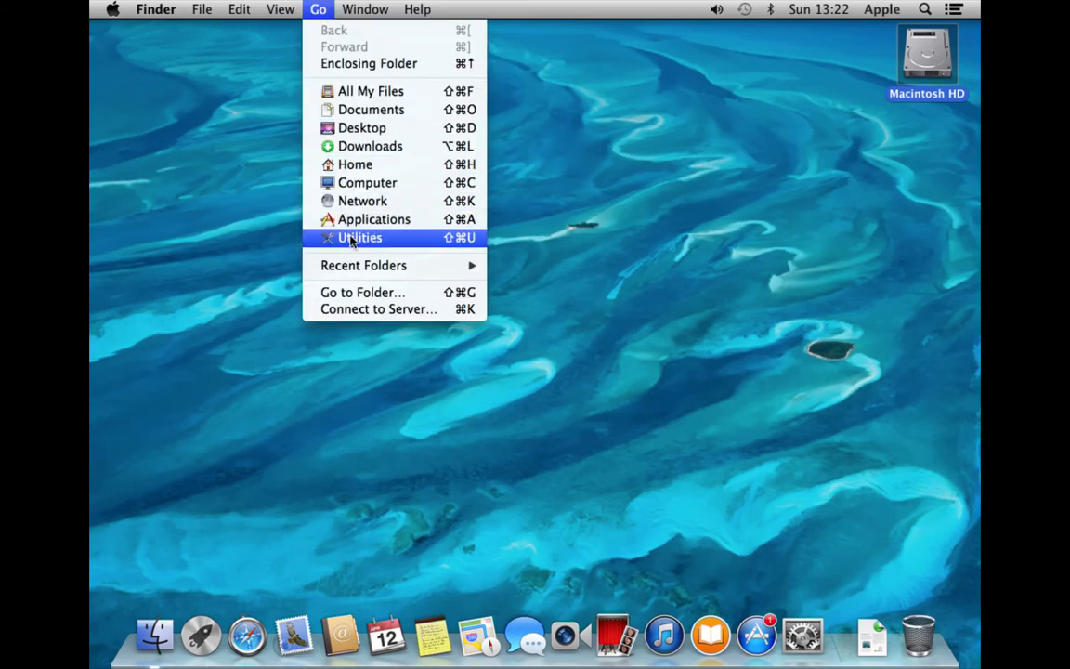
{"action": "left_click", "coordinate": [349, 146]}
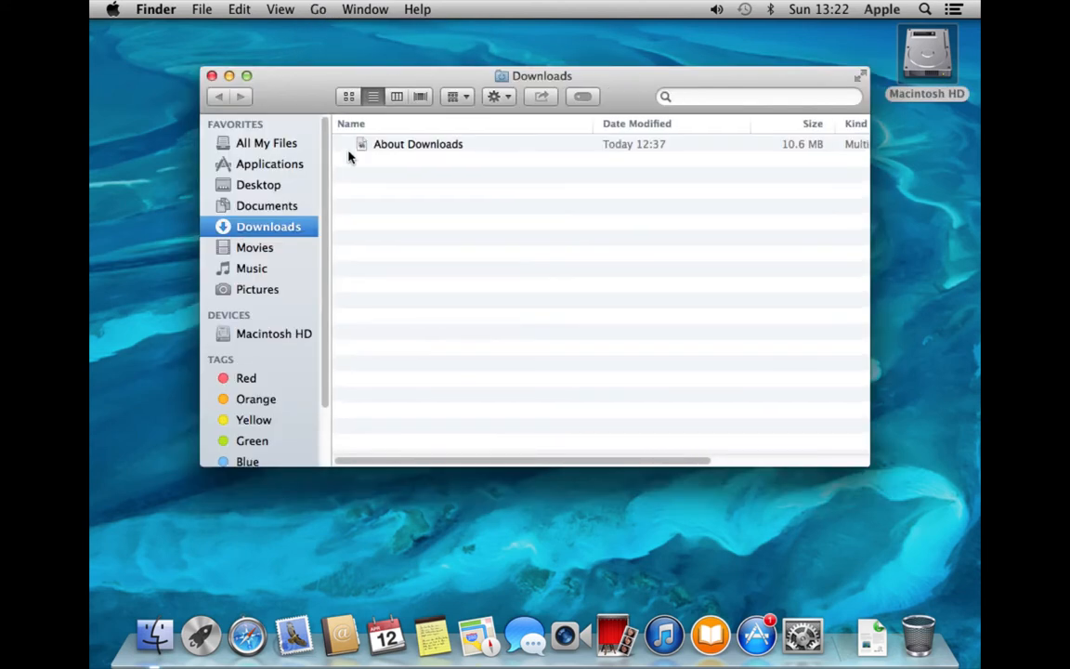
{"action": "key", "text": "super+w"}
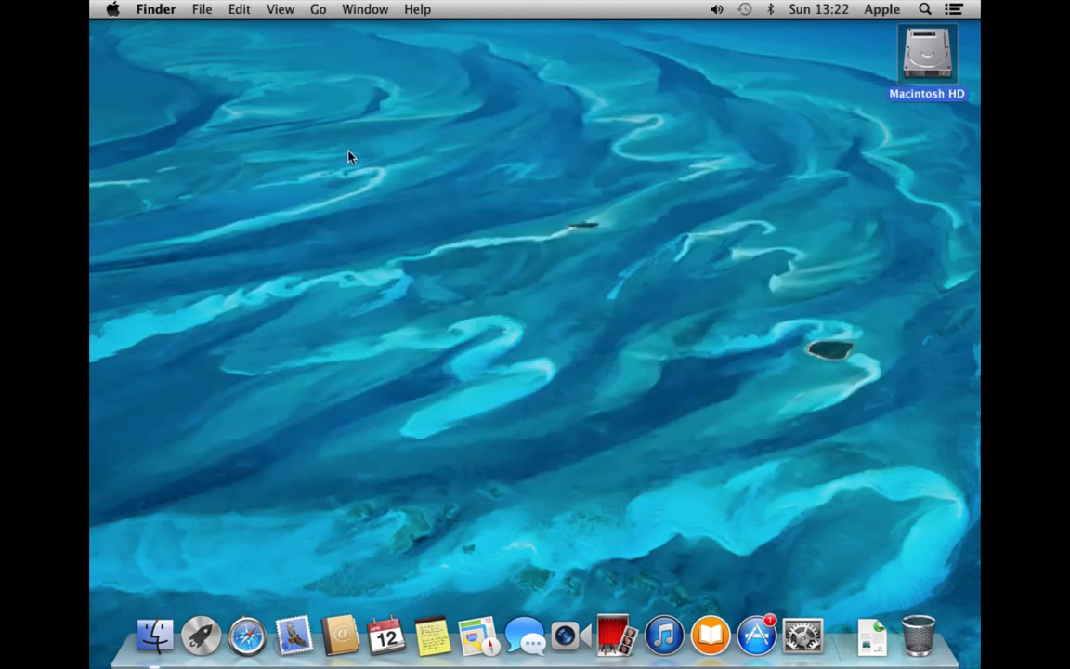
Create a new desktop folder named 'Test Folder' via File > New Folder
{"action": "left_click", "coordinate": [201, 8]}
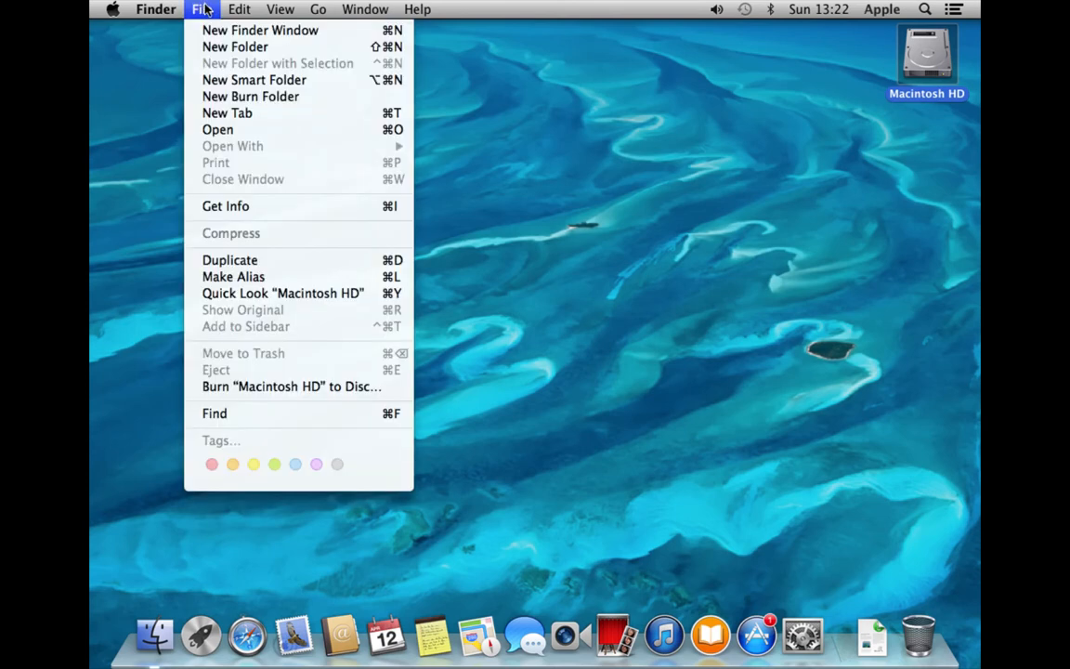
{"action": "left_click", "coordinate": [235, 47]}
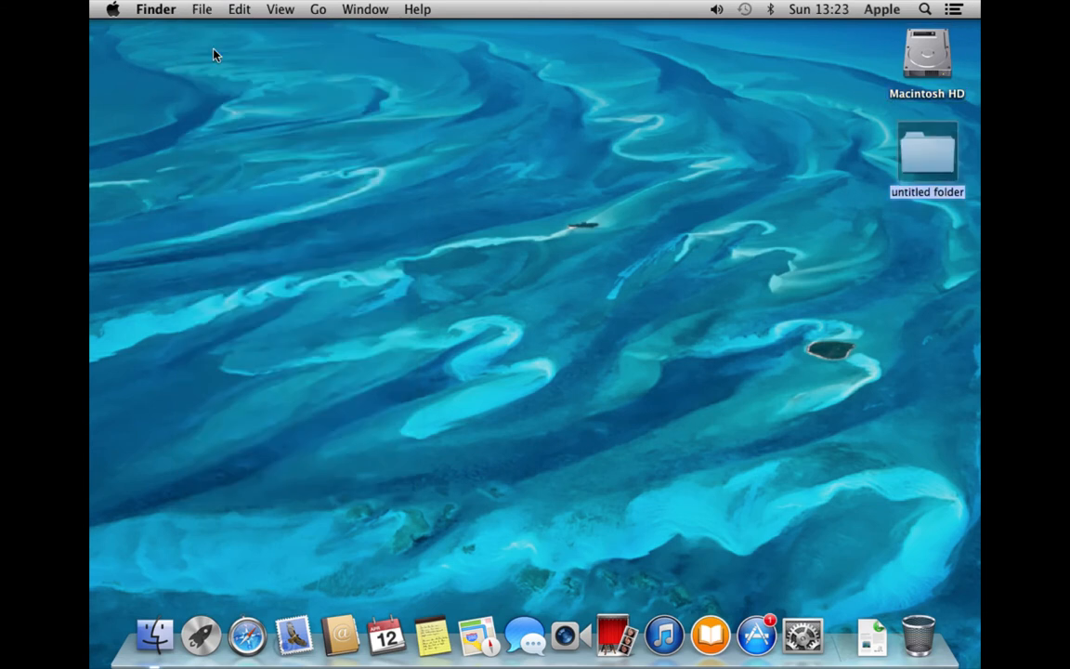
{"action": "type", "text": "Test Folder"}
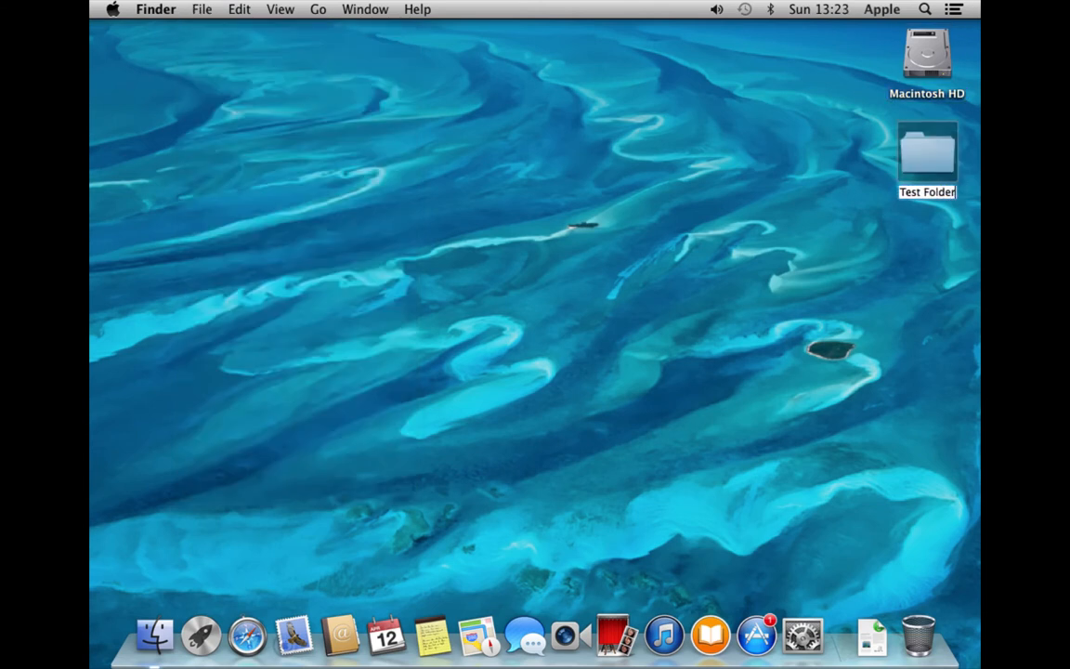
{"action": "key", "text": "Return"}
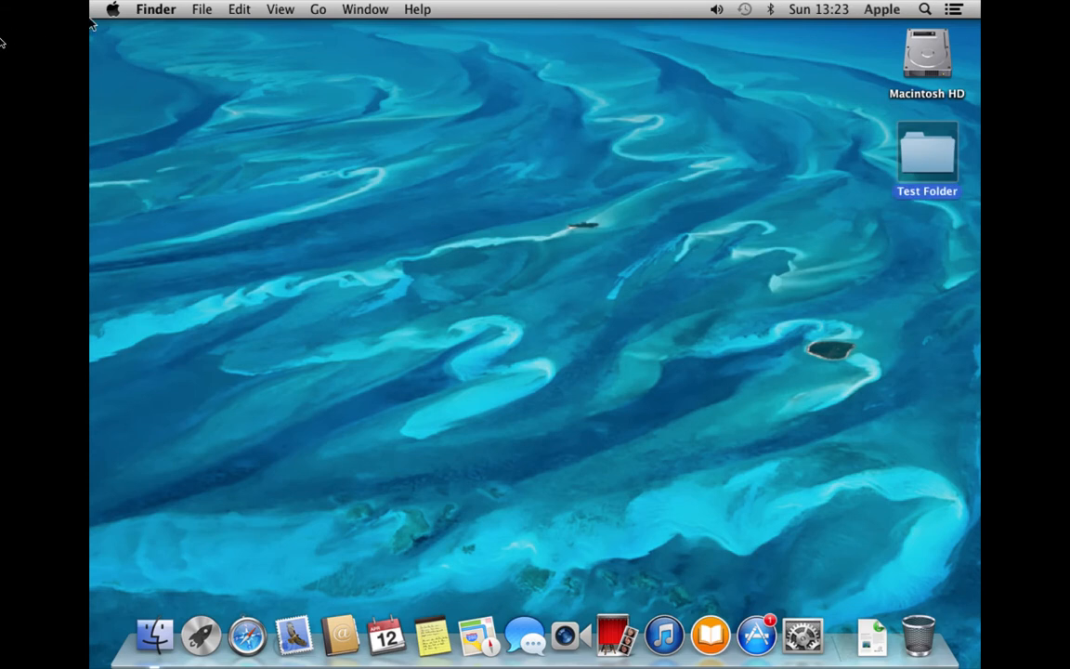
Browse the Finder and File menus, then dismiss them
{"action": "left_click", "coordinate": [161, 11]}
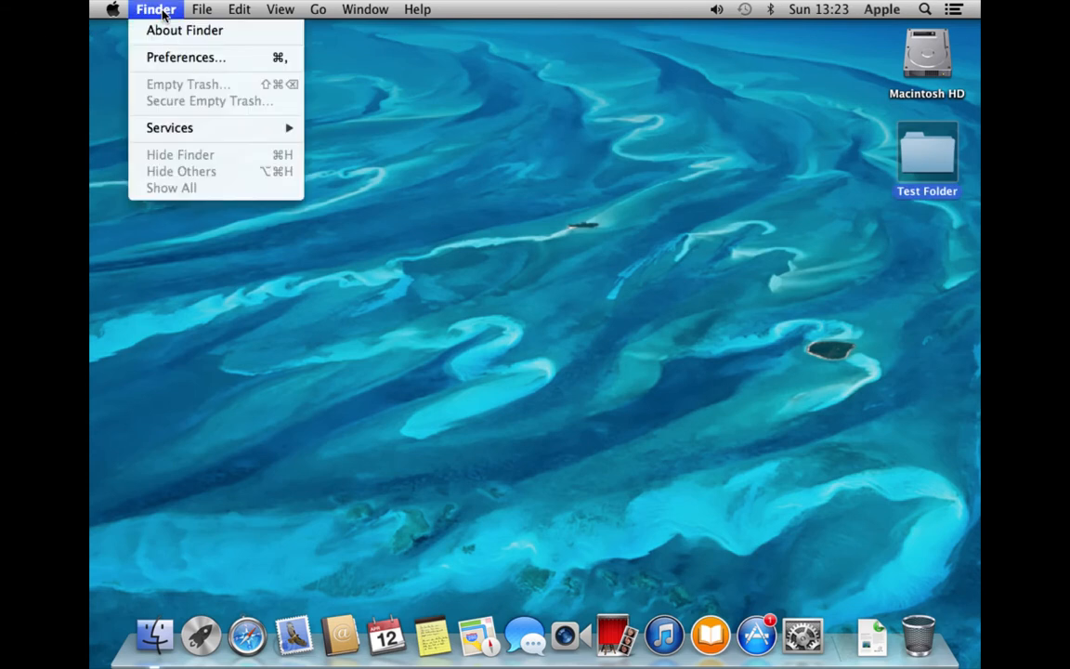
{"action": "mouse_move", "coordinate": [191, 10]}
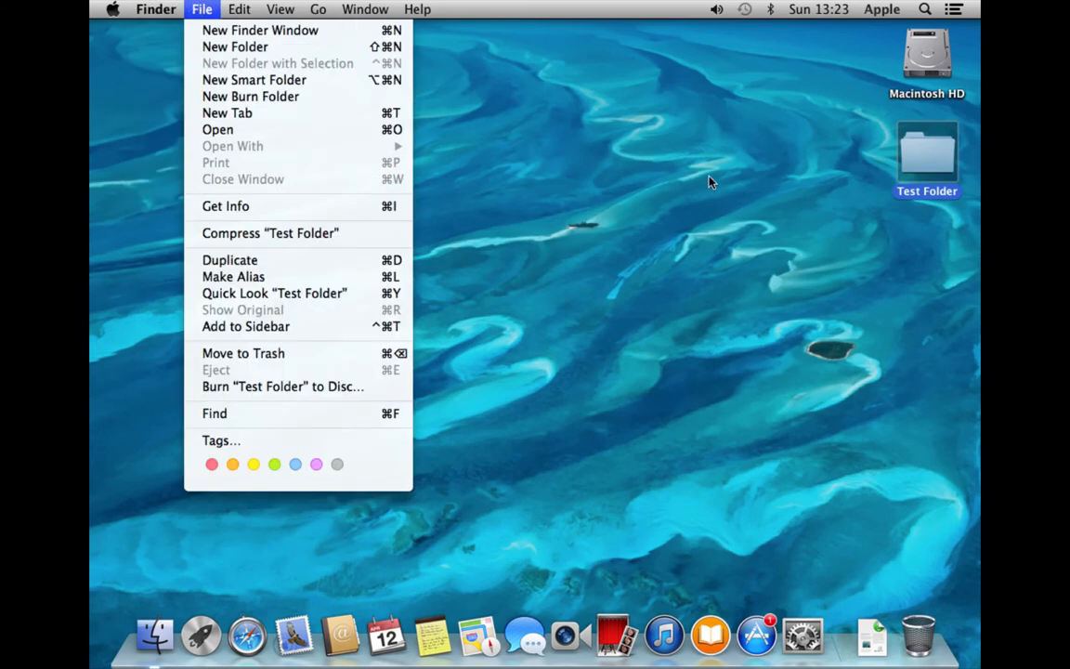
{"action": "left_click", "coordinate": [945, 49]}
Get Info on the Macintosh HD icon to see its 42.61 GB capacity and 32.25 GB free
{"action": "left_click", "coordinate": [938, 54]}
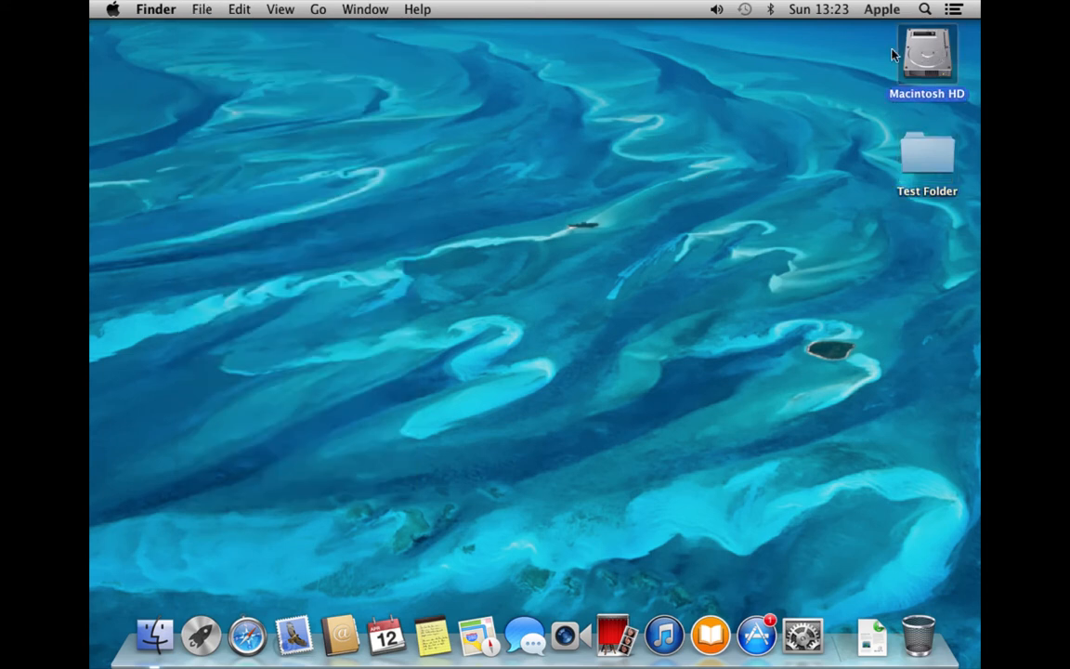
{"action": "left_click", "coordinate": [198, 10]}
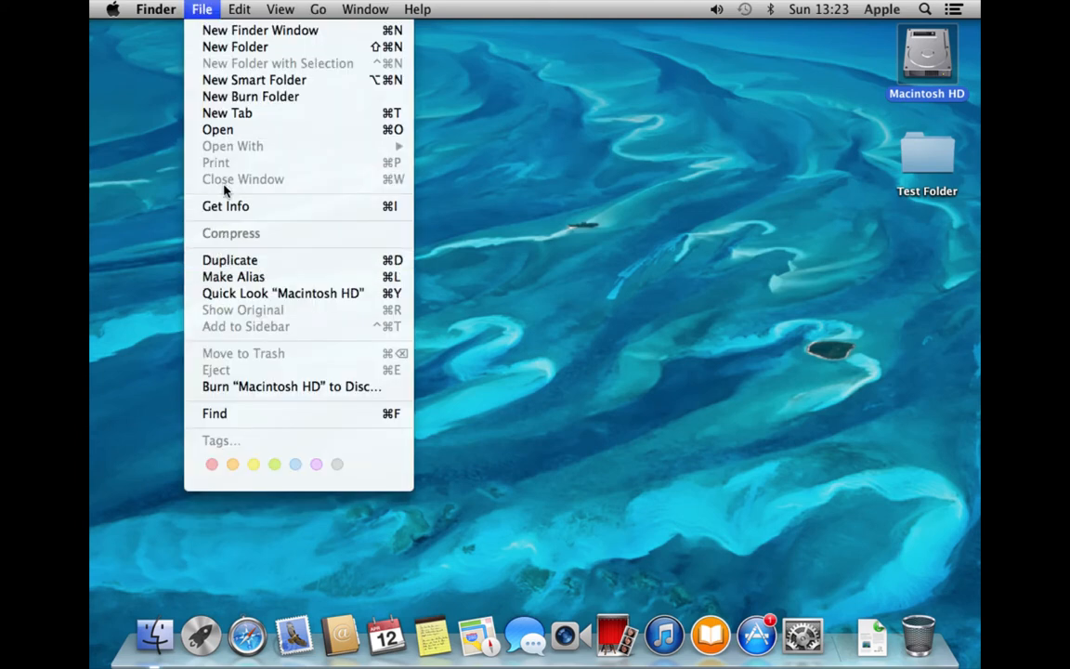
{"action": "left_click", "coordinate": [223, 207]}
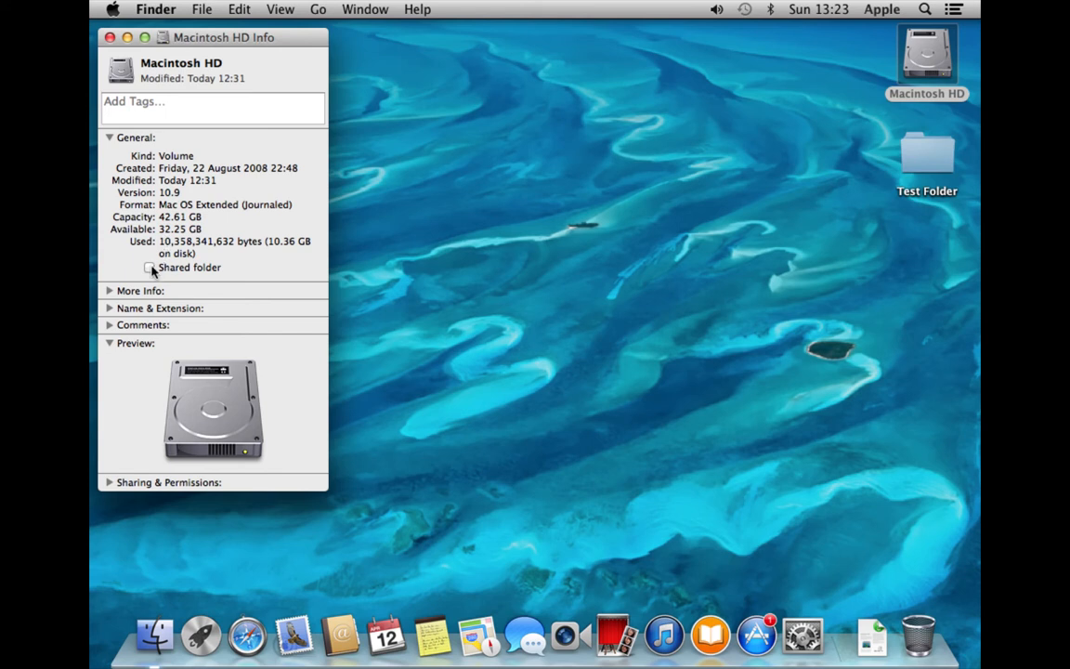
Toggle the More Info, Name & Extension and Sharing & Permissions sections of Macintosh HD's Info, then close it
{"action": "left_click", "coordinate": [110, 290]}
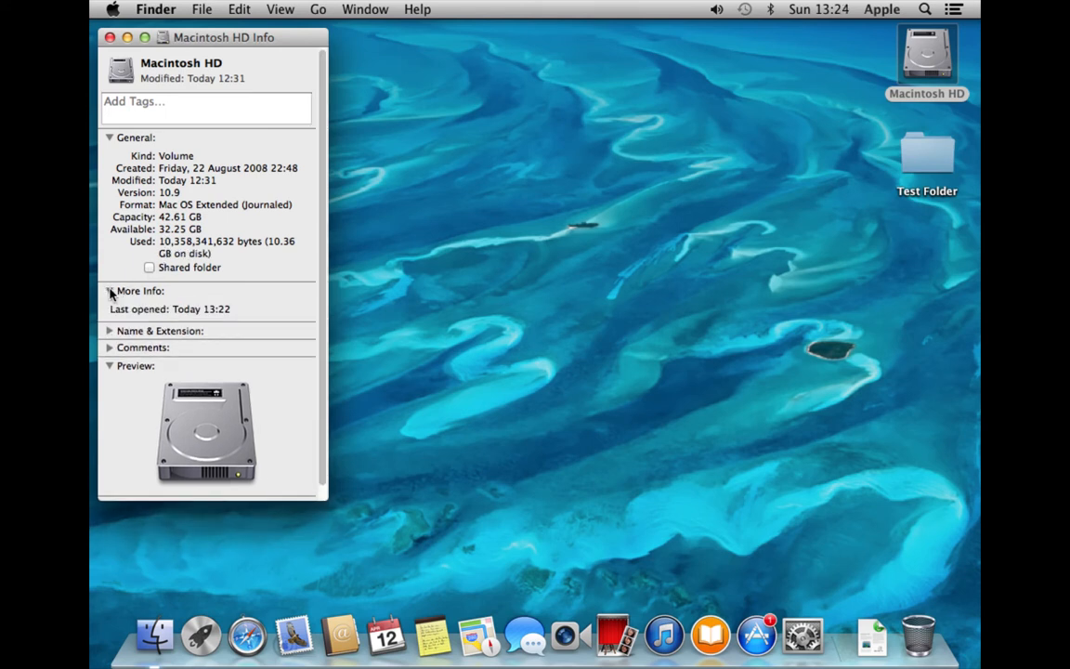
{"action": "left_click", "coordinate": [111, 293]}
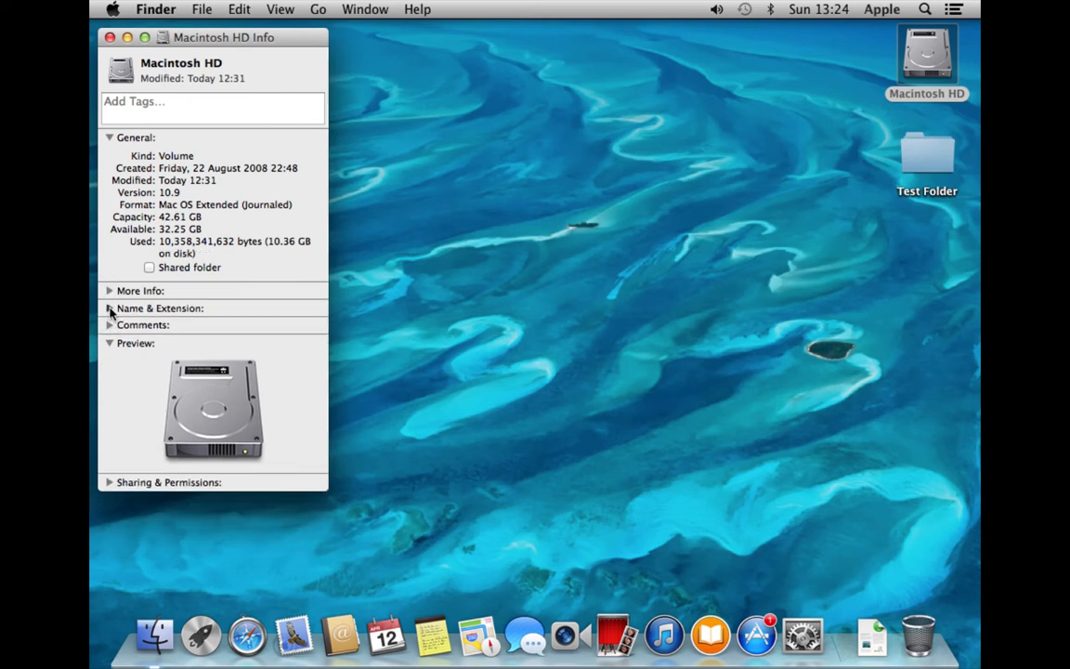
{"action": "left_click", "coordinate": [109, 308]}
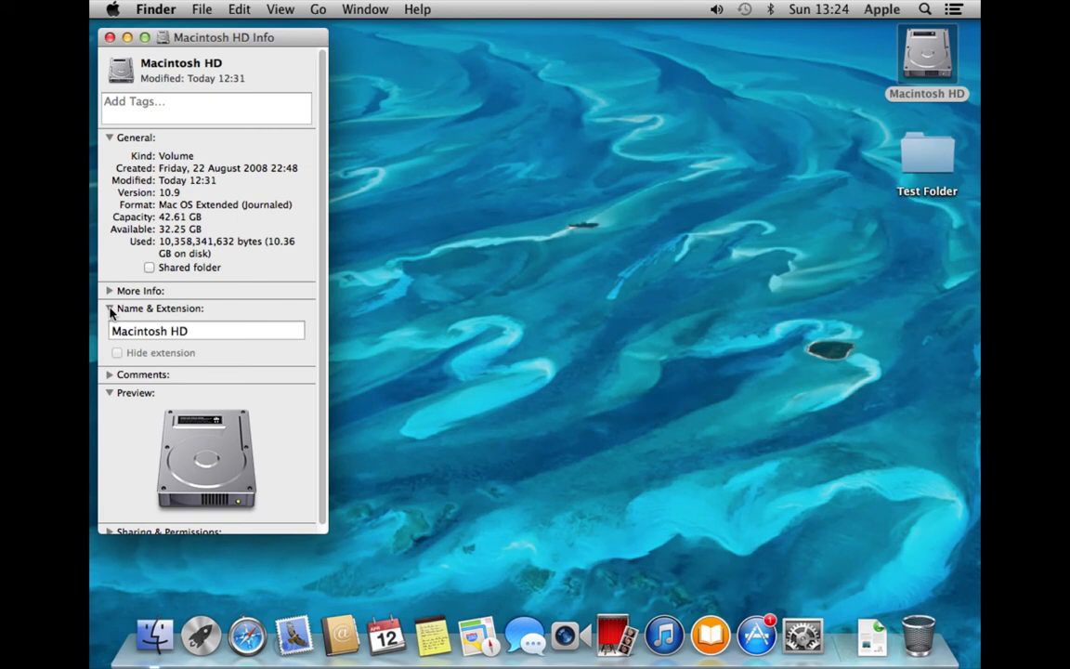
{"action": "left_click", "coordinate": [110, 309]}
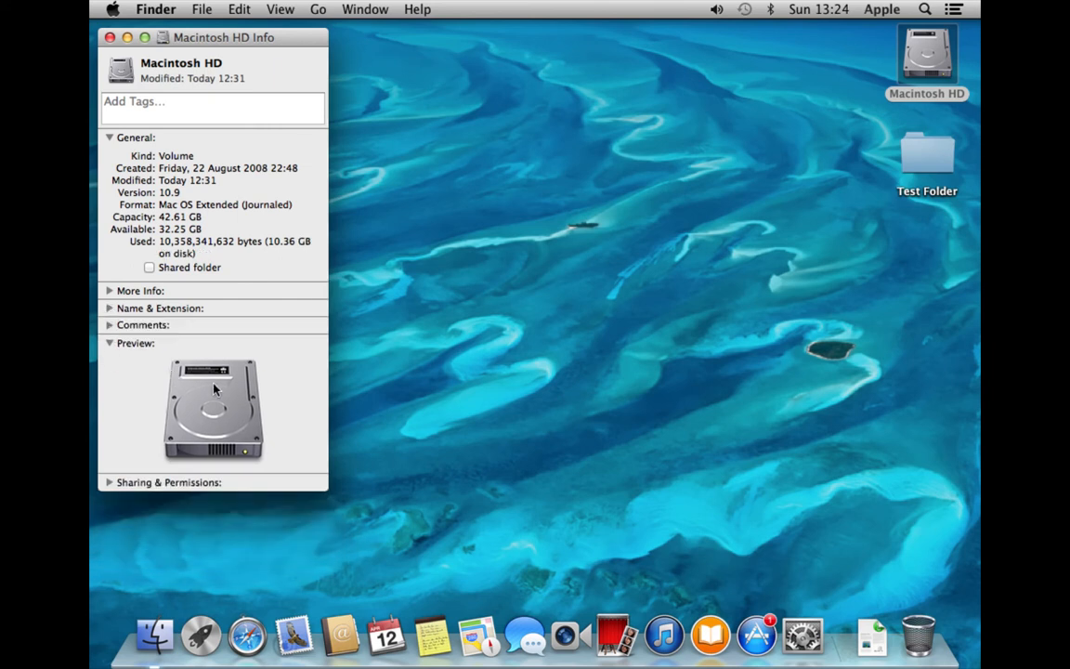
{"action": "left_click", "coordinate": [109, 483]}
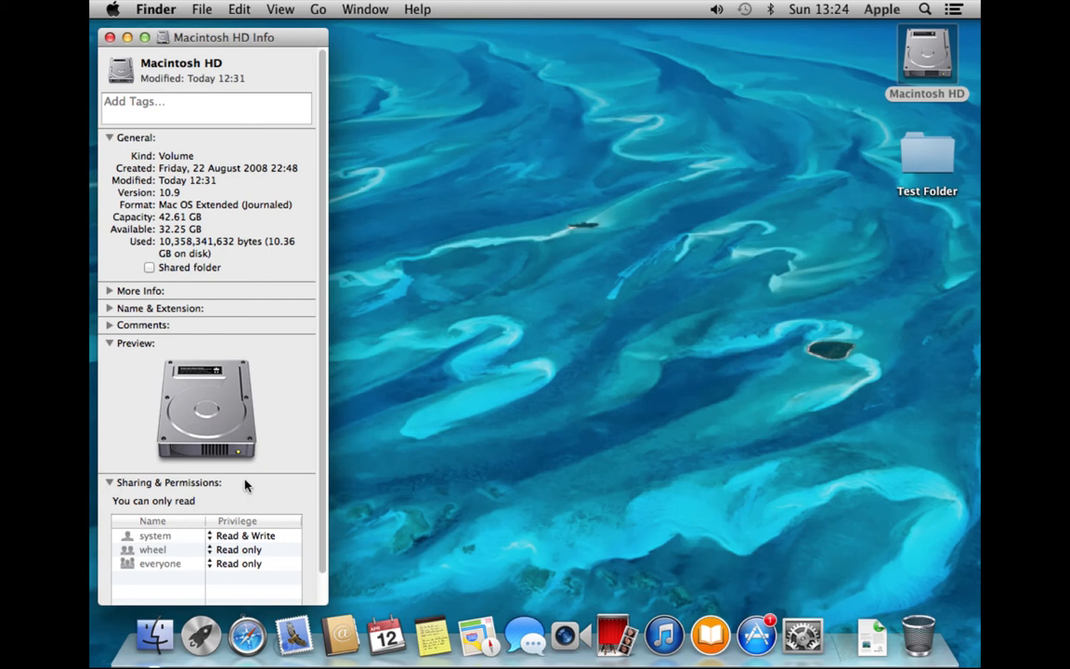
{"action": "left_click", "coordinate": [113, 37]}
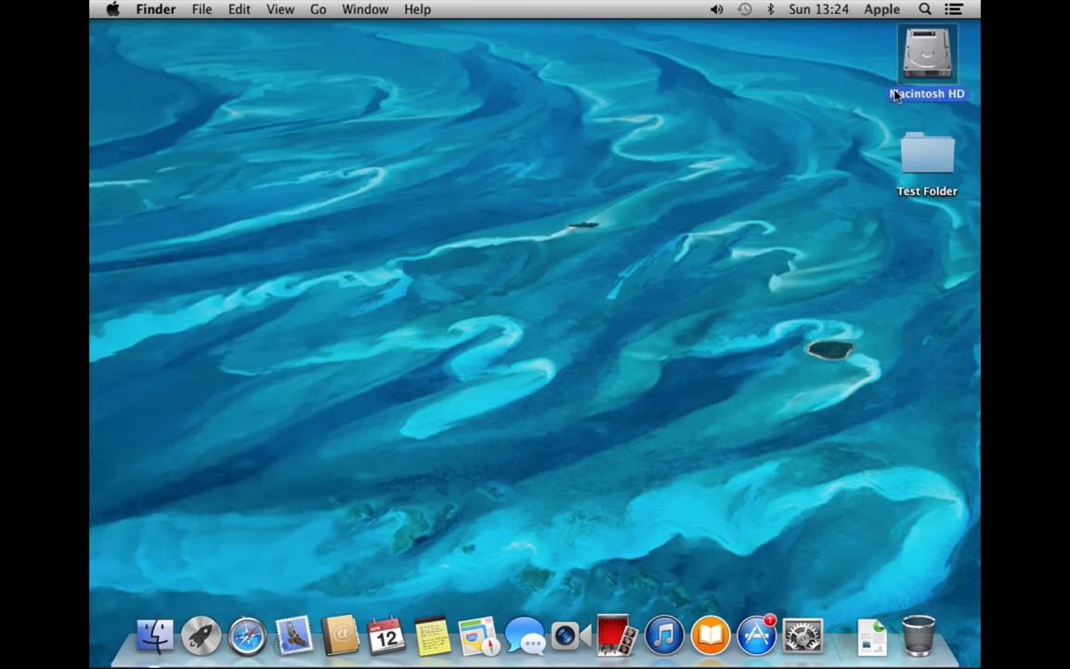
View Test Folder's info with Cmd+I and close it again with Cmd+W
{"action": "left_click", "coordinate": [941, 171]}
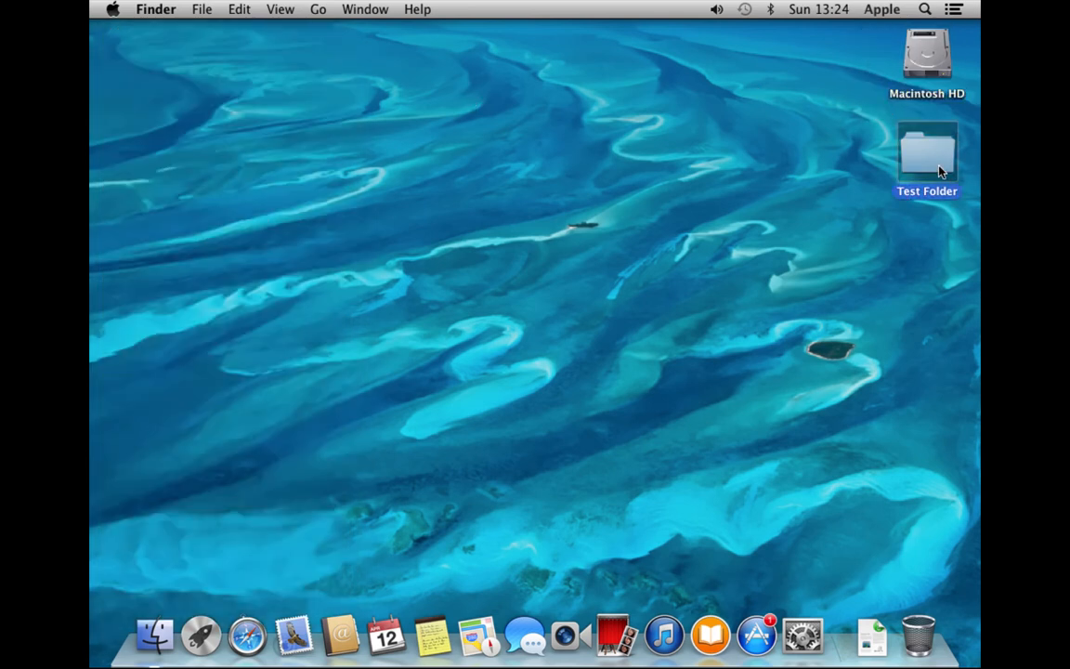
{"action": "key", "text": "super+i"}
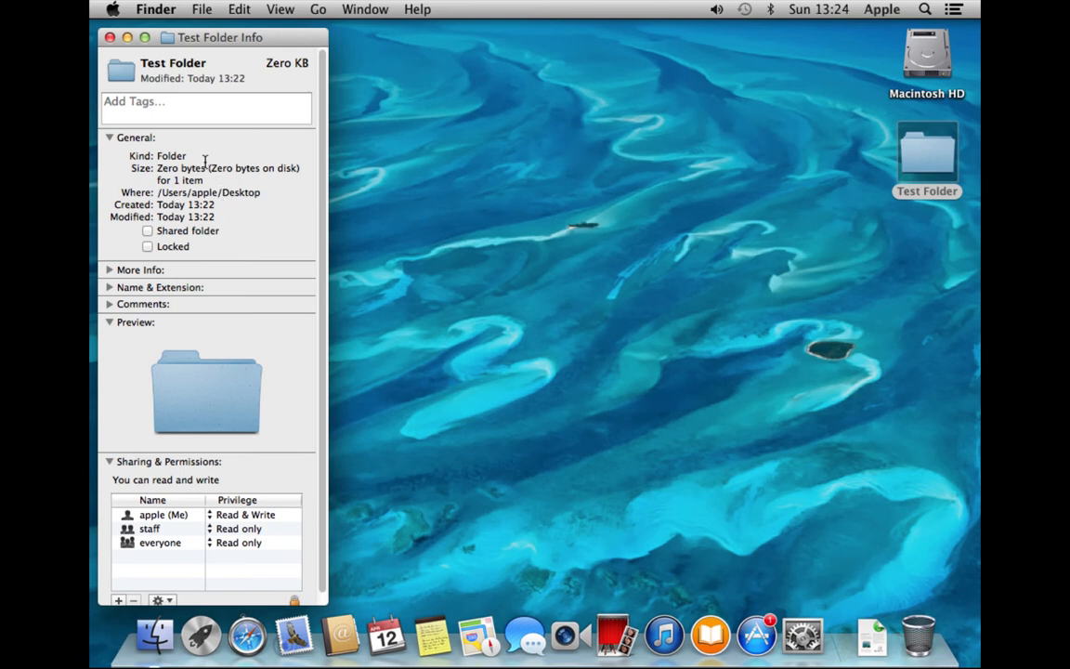
{"action": "key", "text": "super+w"}
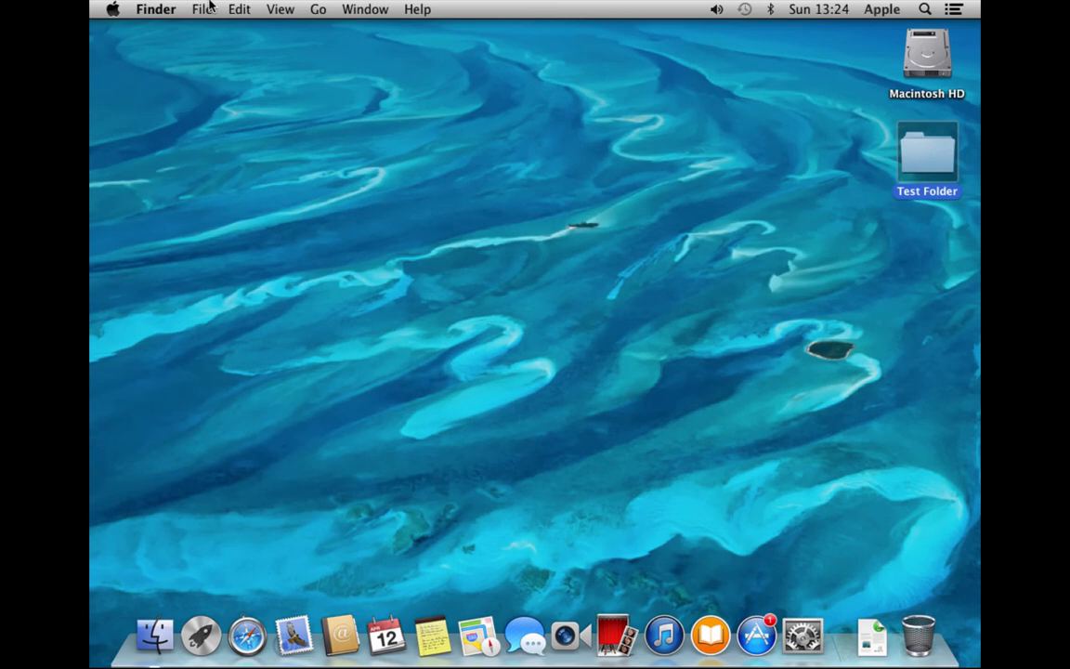
{"action": "left_click", "coordinate": [208, 8]}
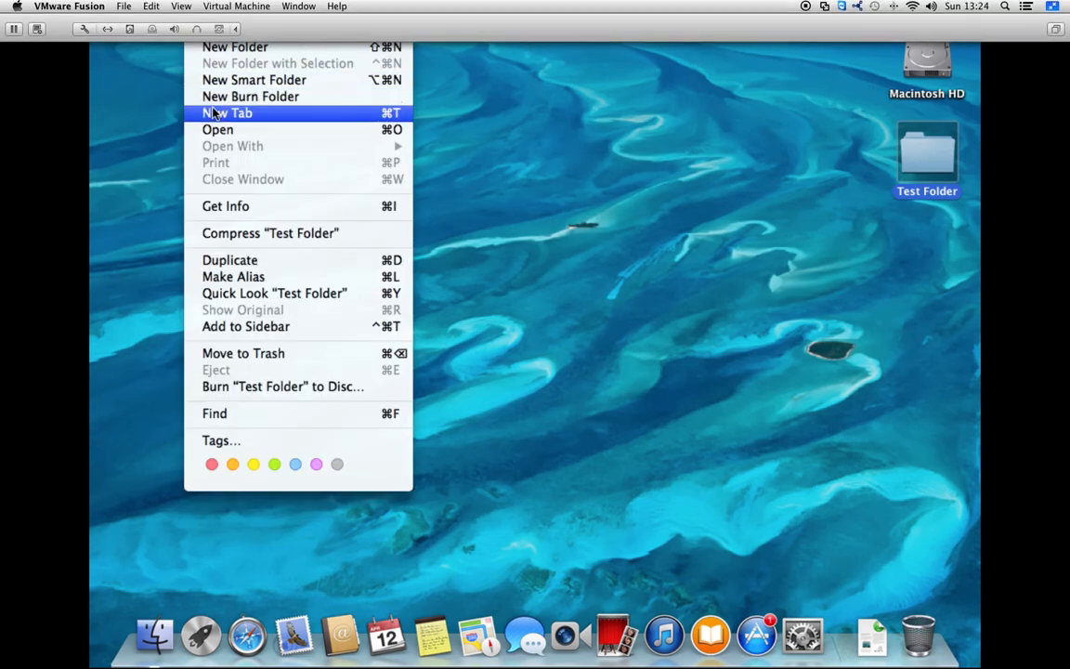
Trash Test Folder, then create a new folder named 'test 2' and drag it to the Trash
{"action": "left_click", "coordinate": [259, 353]}
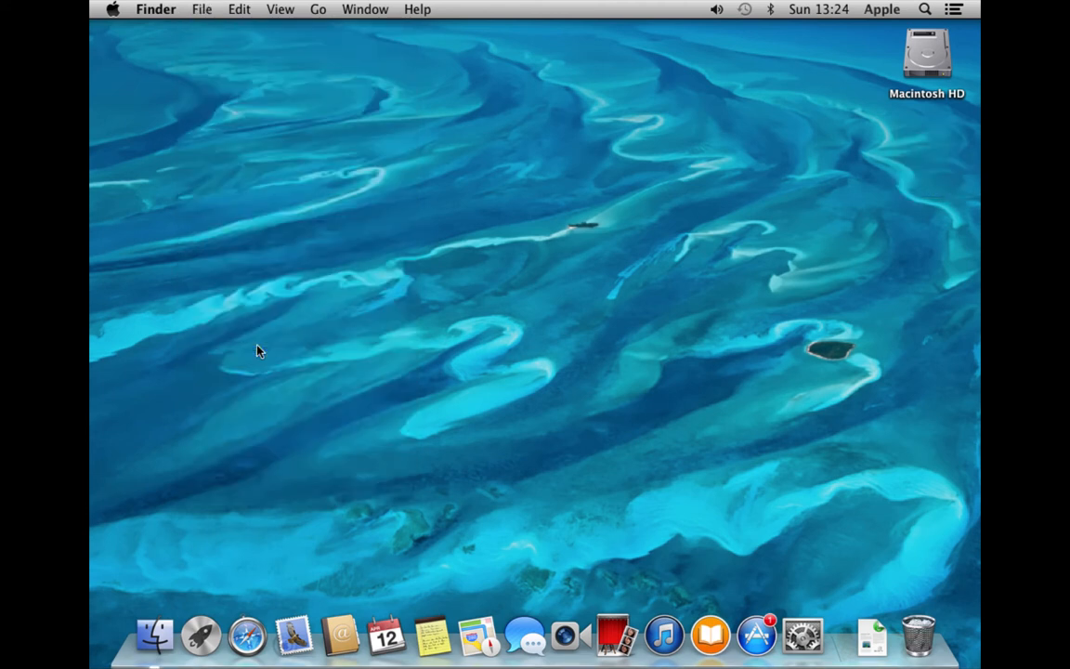
{"action": "left_click", "coordinate": [198, 9]}
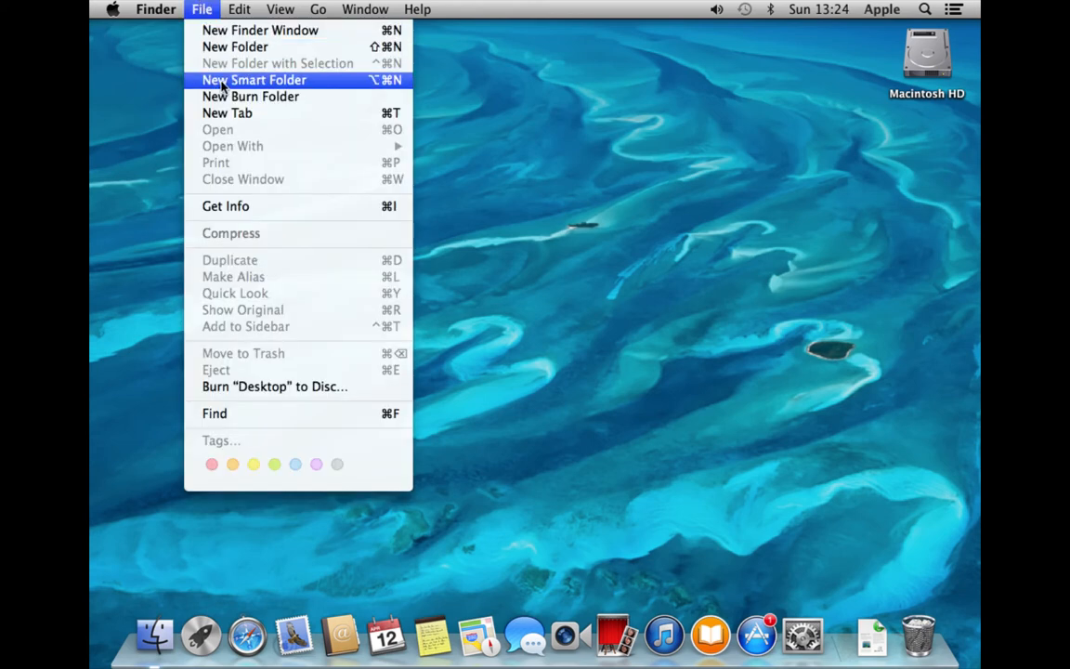
{"action": "left_click", "coordinate": [222, 48]}
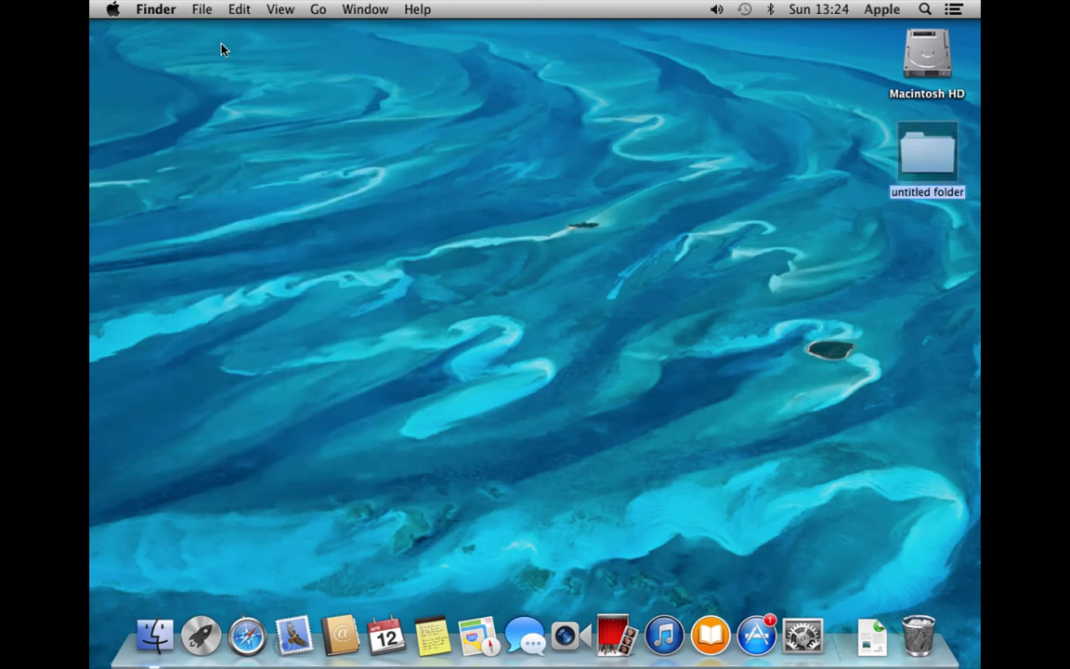
{"action": "type", "text": "test 2"}
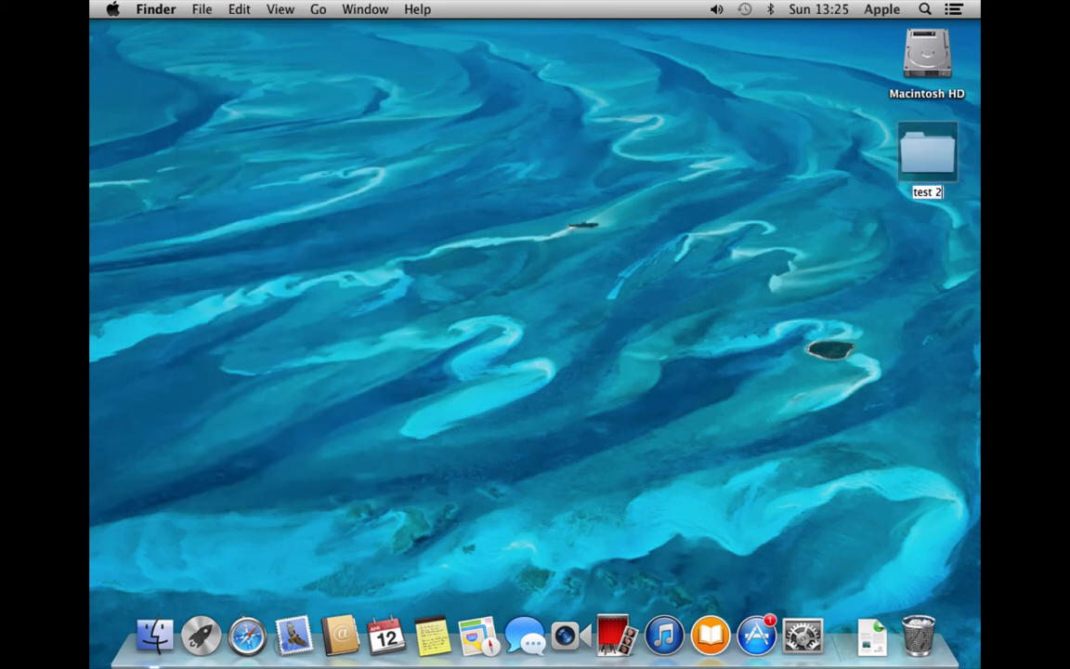
{"action": "key", "text": "Return"}
{"action": "left_click_drag", "start_coordinate": [915, 152], "coordinate": [910, 621]}
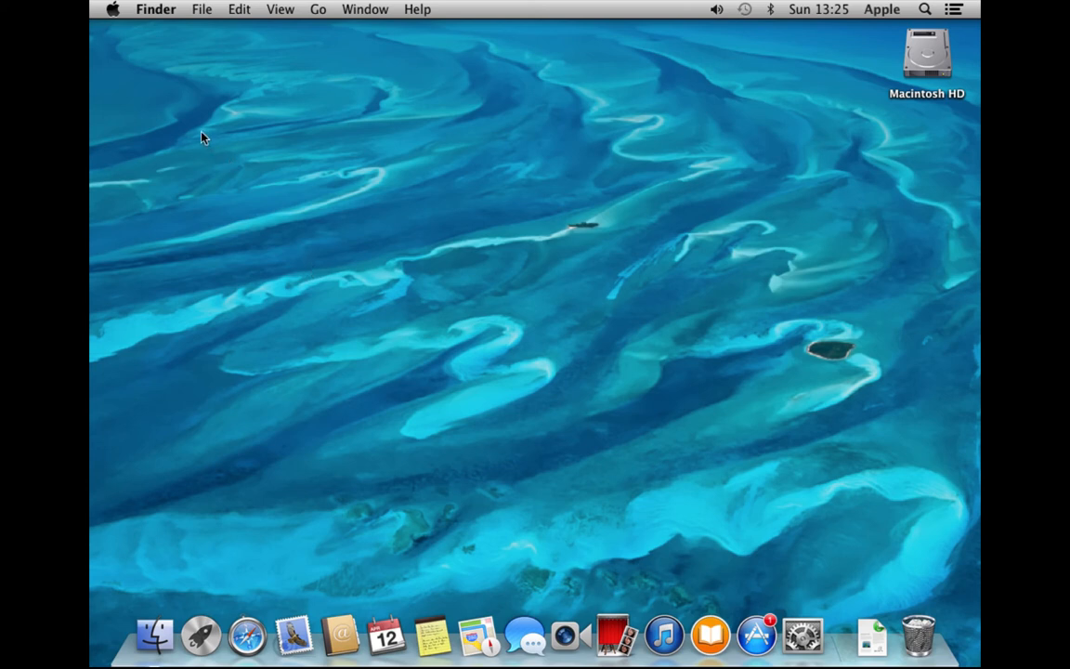
Empty the Trash, confirming the permanent erase
{"action": "left_click", "coordinate": [154, 8]}
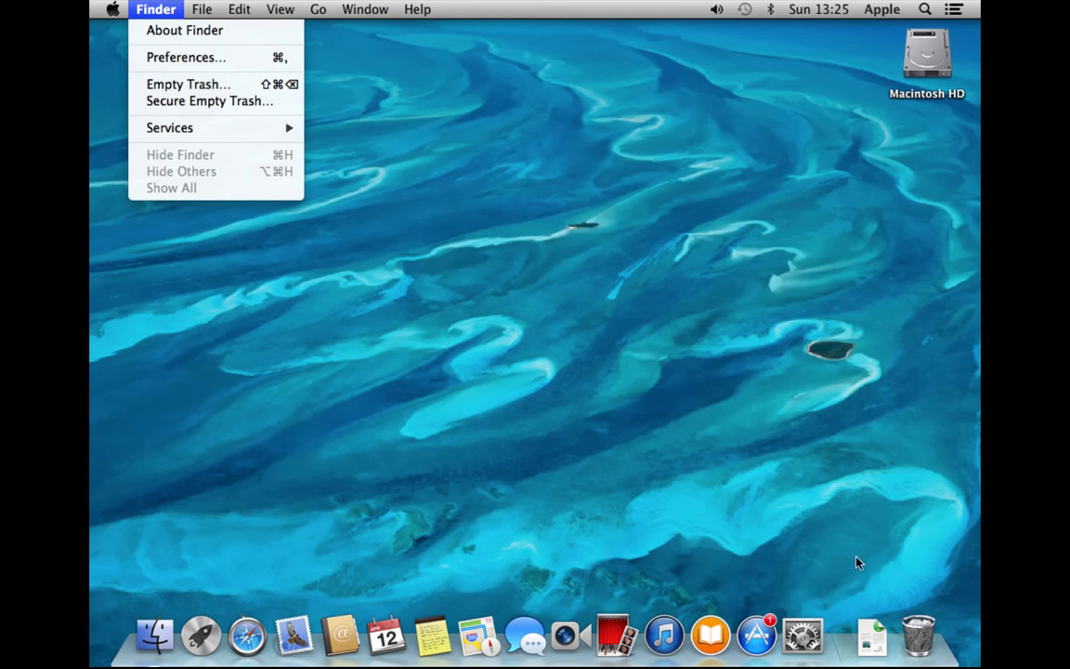
{"action": "left_click", "coordinate": [921, 643]}
{"action": "right_click", "coordinate": [925, 647]}
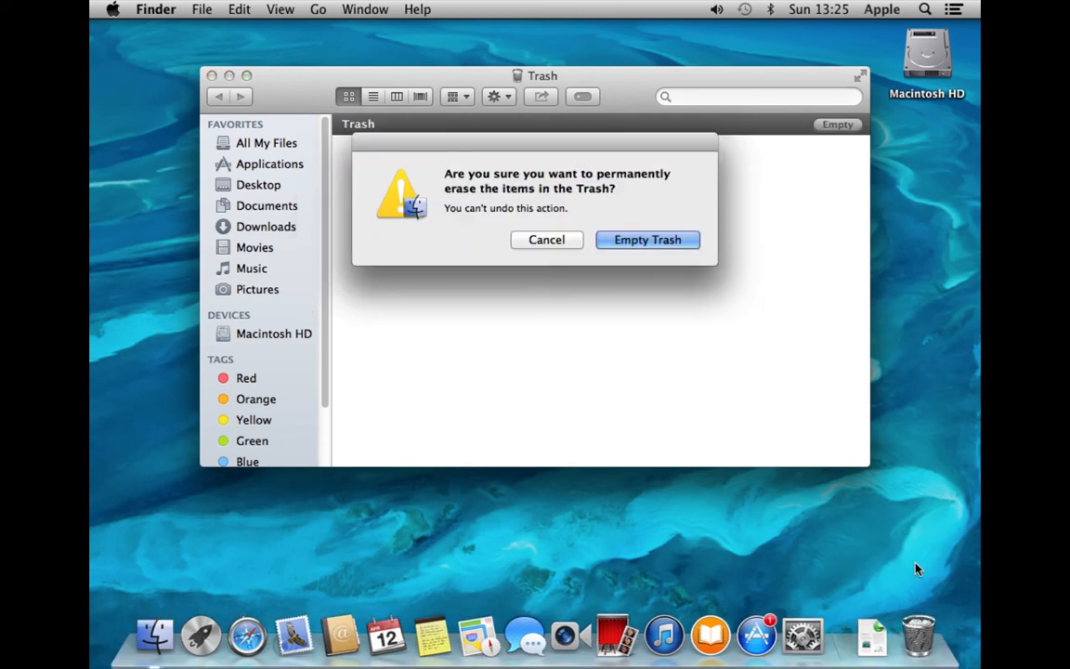
{"action": "key", "text": "Return"}
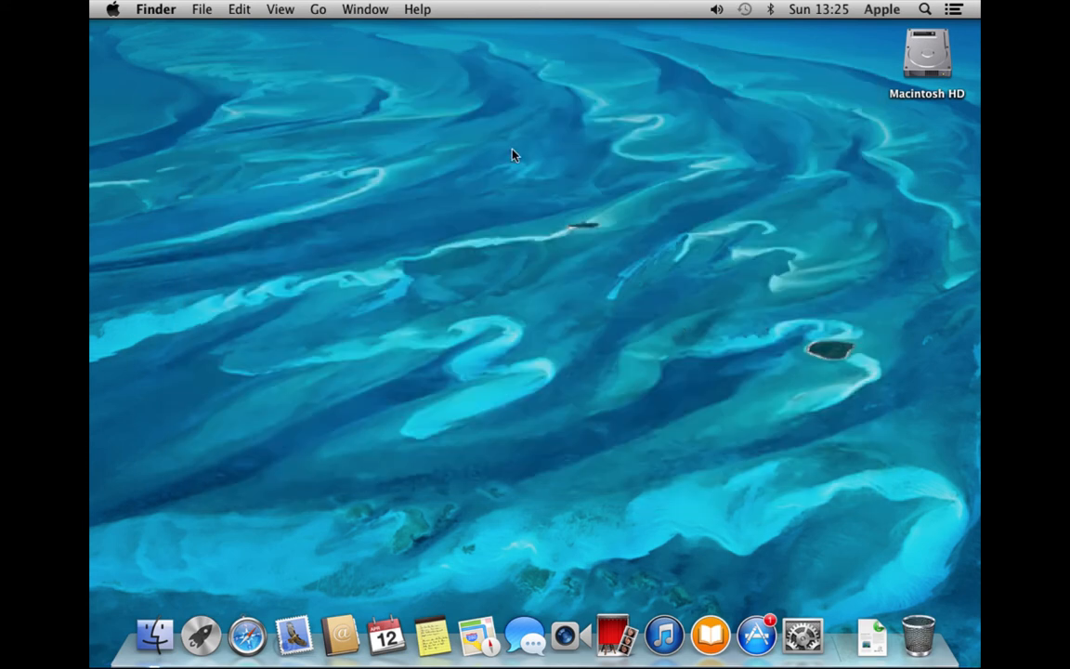
Browse the Edit and View menus, then select the Macintosh HD icon
{"action": "left_click", "coordinate": [240, 10]}
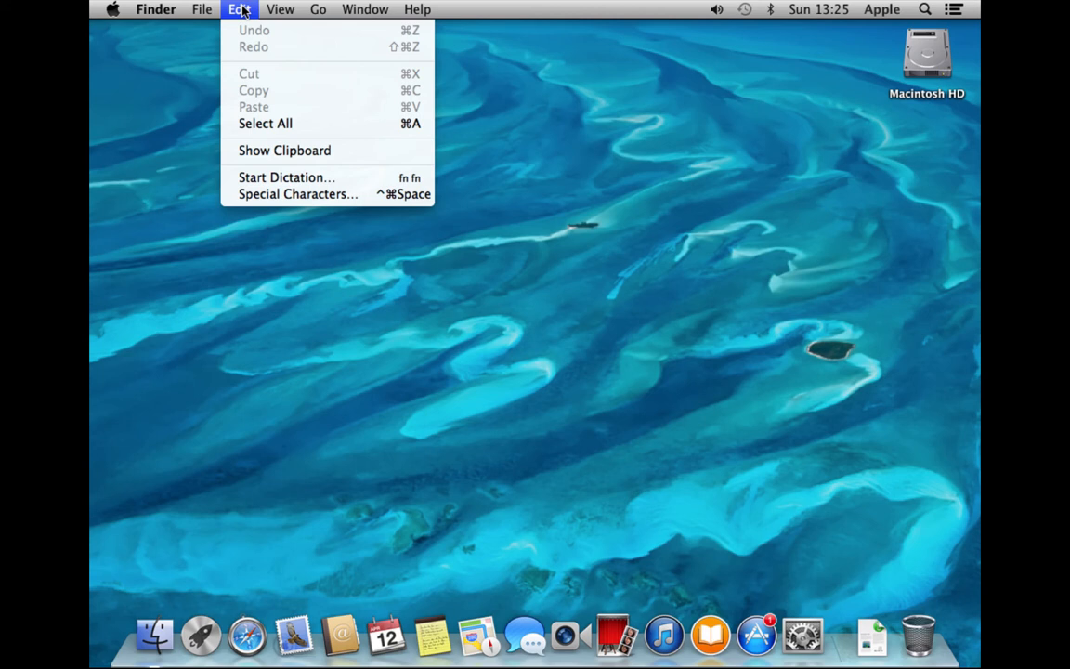
{"action": "mouse_move", "coordinate": [267, 7]}
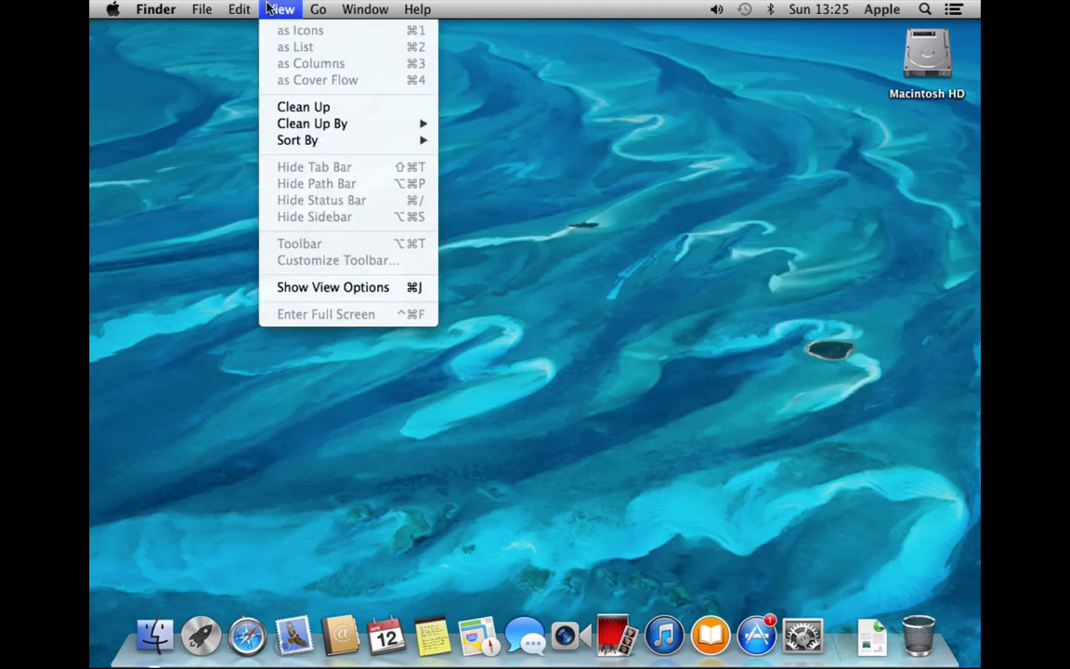
{"action": "left_click", "coordinate": [938, 76]}
Open Macintosh HD and switch its window between list, icon and column views
{"action": "double_click", "coordinate": [938, 76]}
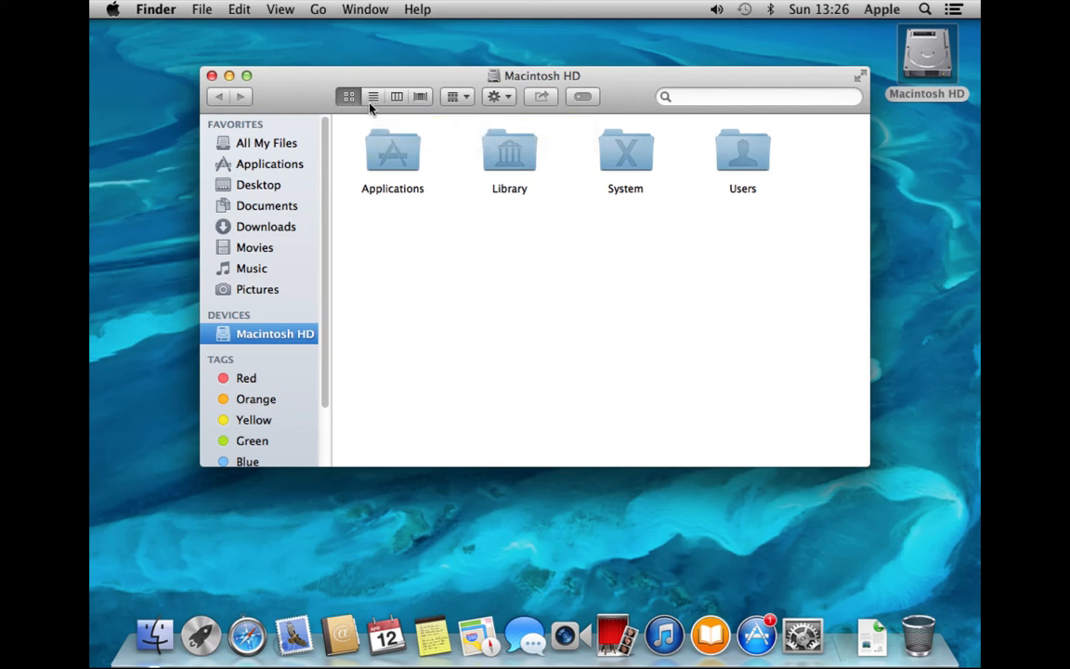
{"action": "left_click", "coordinate": [271, 7]}
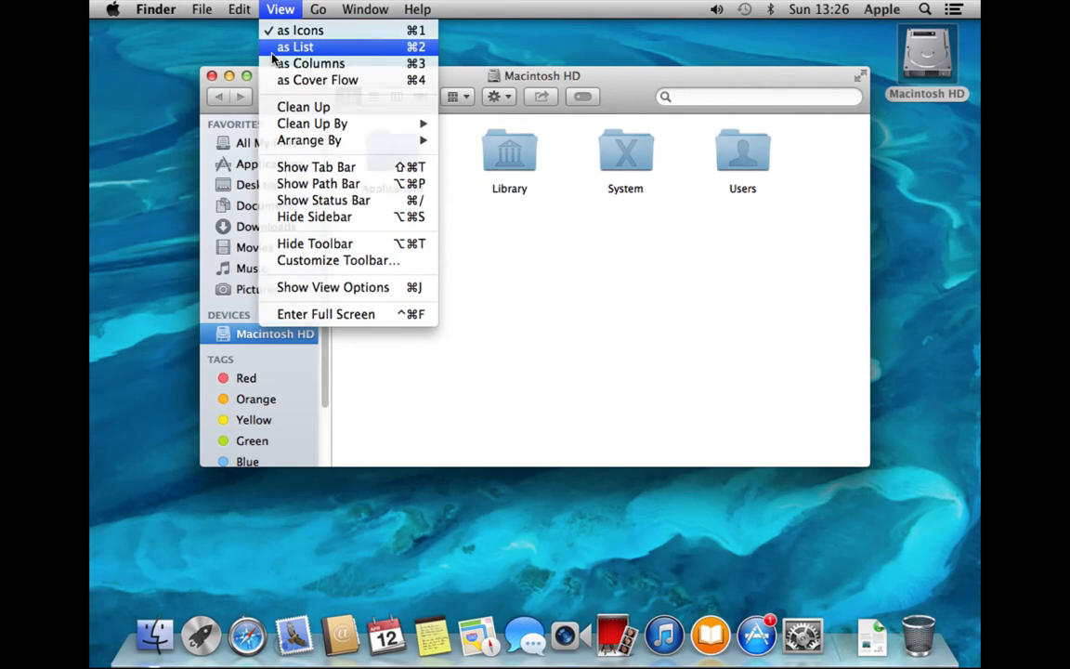
{"action": "left_click", "coordinate": [279, 48]}
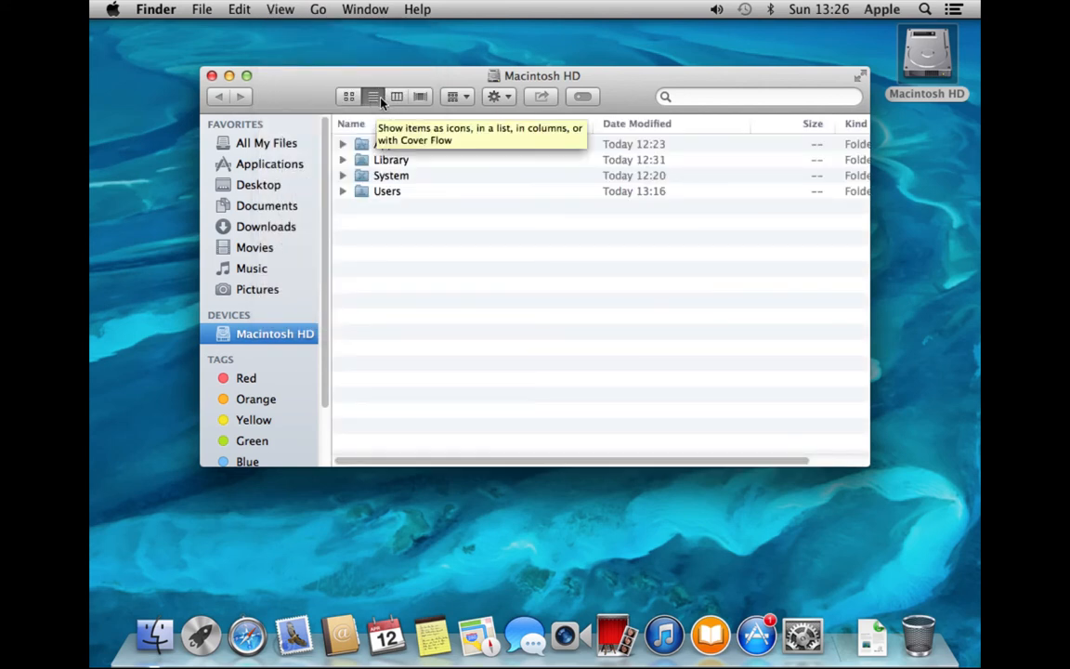
{"action": "left_click", "coordinate": [350, 98]}
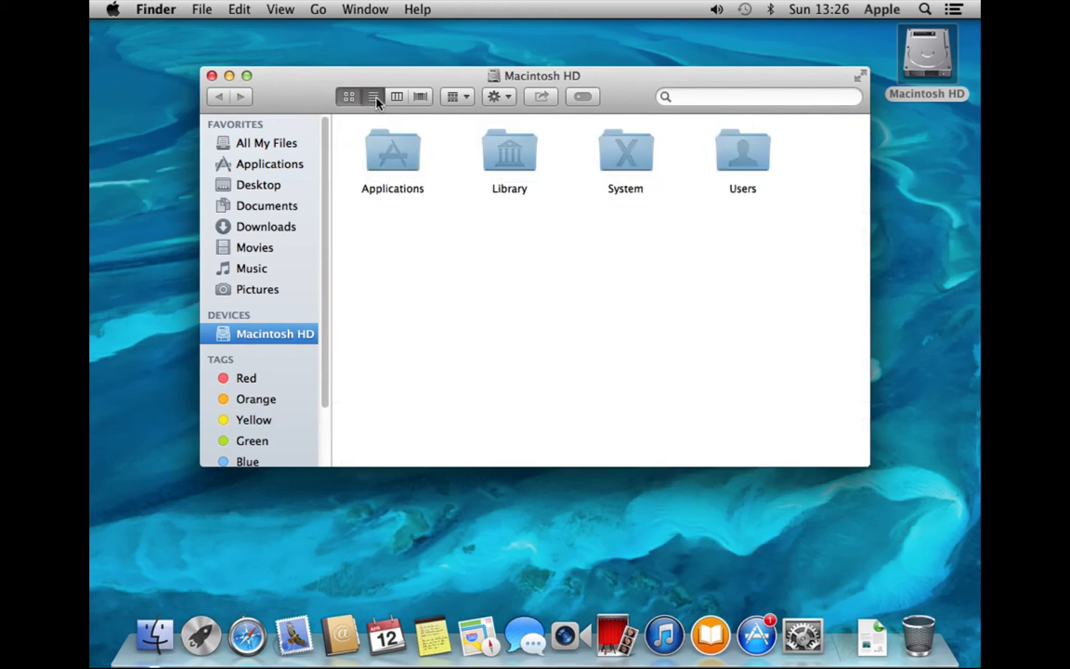
{"action": "left_click", "coordinate": [374, 99]}
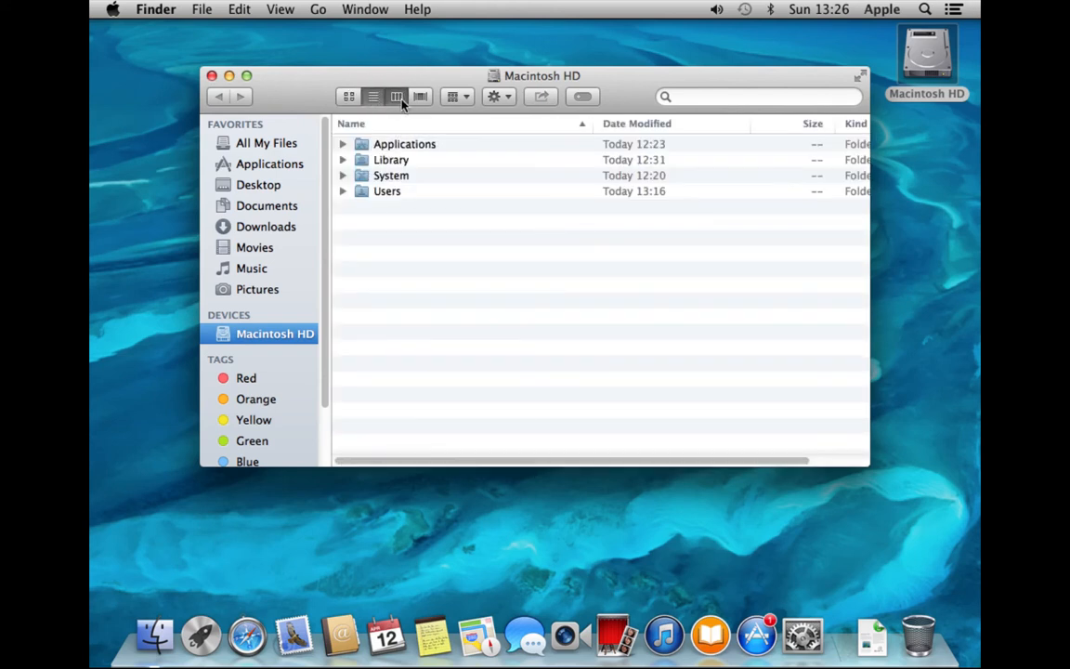
{"action": "left_click", "coordinate": [399, 98]}
Show Applications in Cover Flow, step from Automator through Chess and FaceTime to Font Book, then close
{"action": "left_click", "coordinate": [390, 122]}
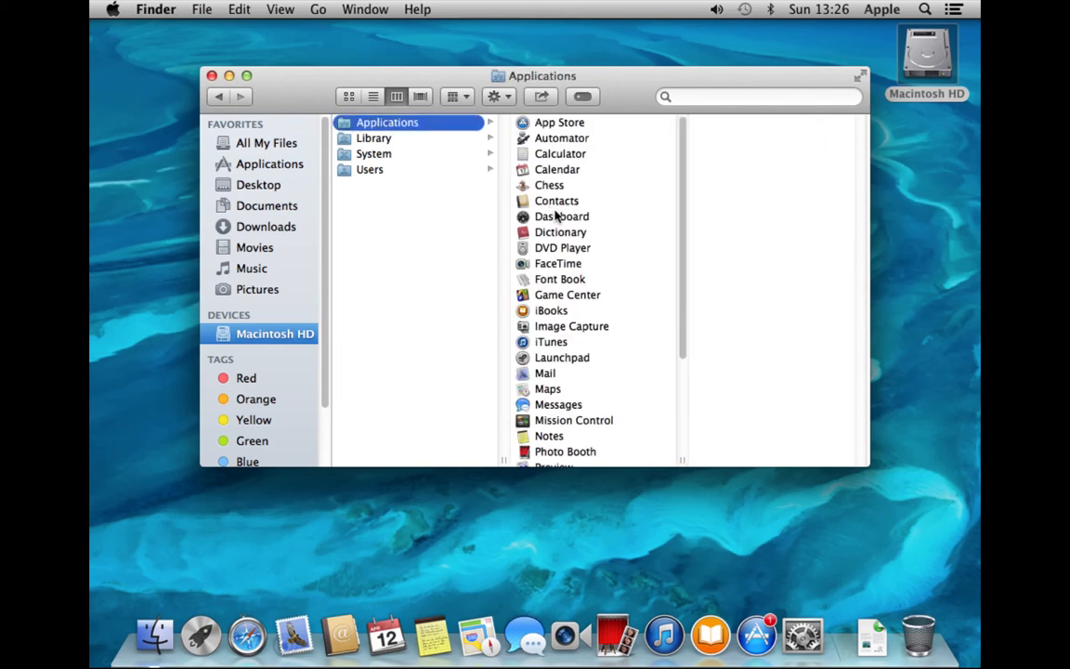
{"action": "left_click", "coordinate": [422, 98]}
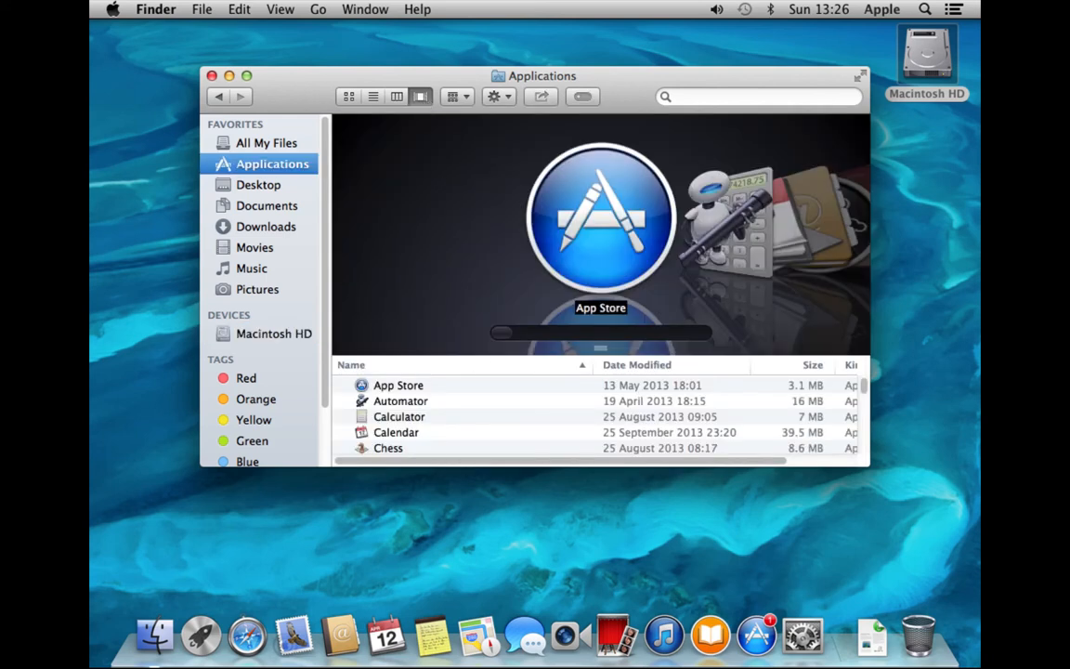
{"action": "left_click", "coordinate": [436, 406]}
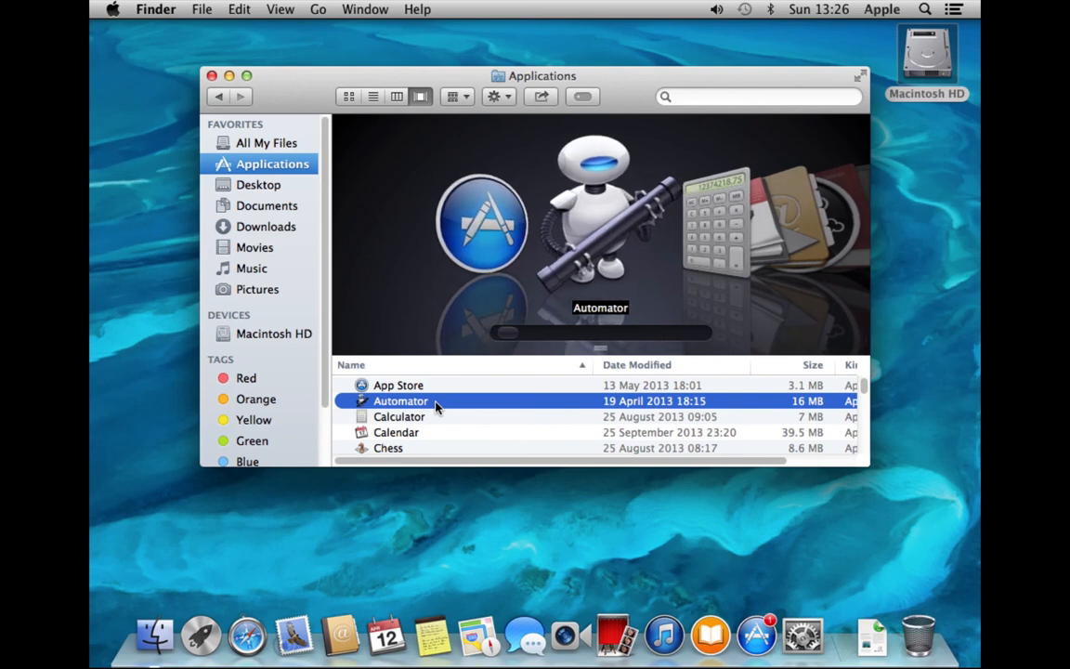
{"action": "key", "text": "Down"}
{"action": "key", "text": "Down"}
{"action": "key", "text": "Down"}
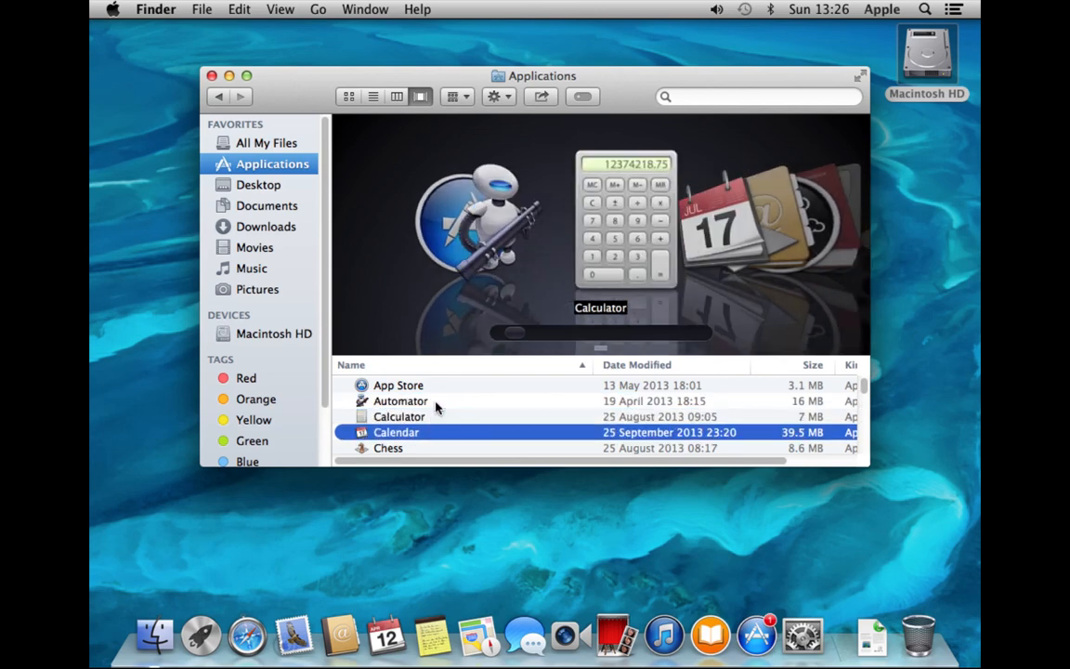
{"action": "key", "text": "Down"}
{"action": "key", "text": "Down"}
{"action": "key", "text": "Down"}
{"action": "key", "text": "Down"}
{"action": "key", "text": "Down"}
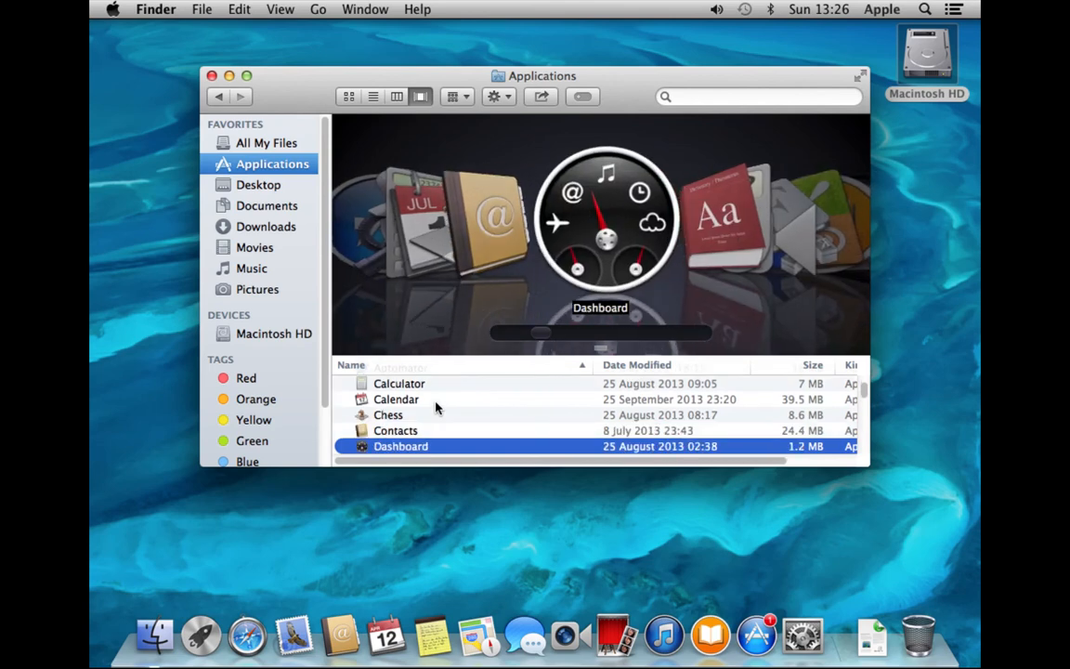
{"action": "key", "text": "Down"}
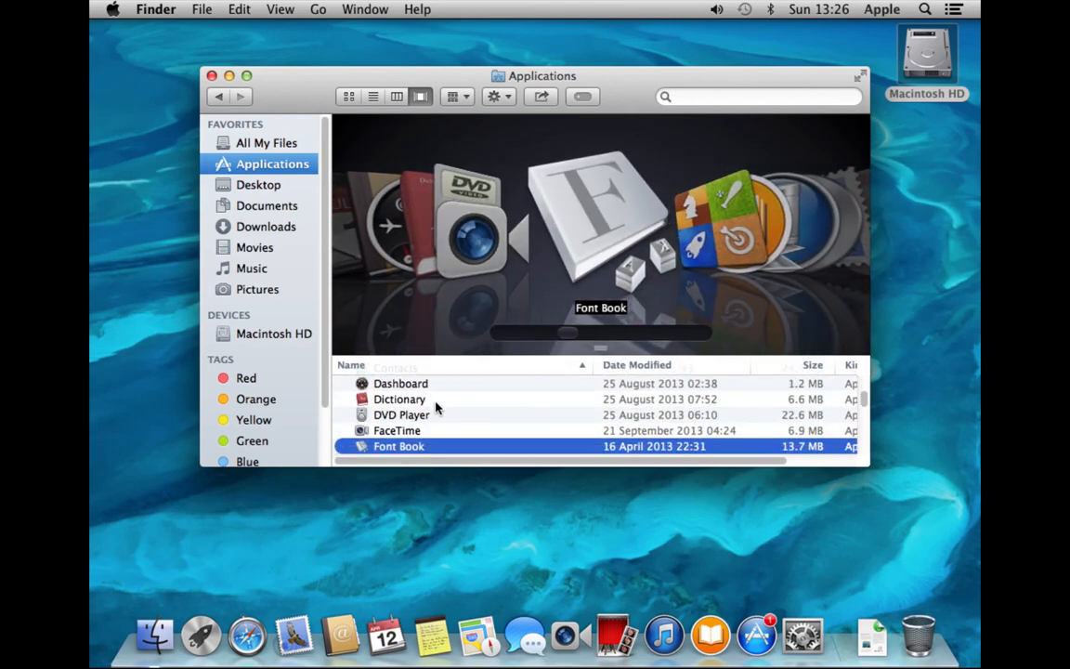
{"action": "key", "text": "super+w"}
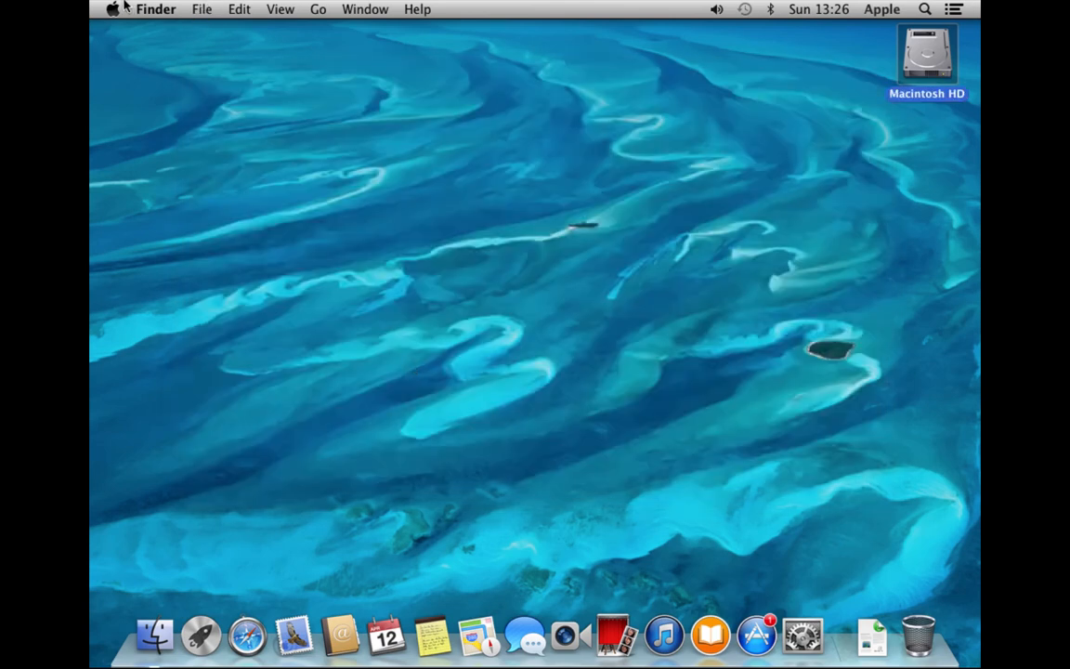
{"action": "left_click", "coordinate": [279, 10]}
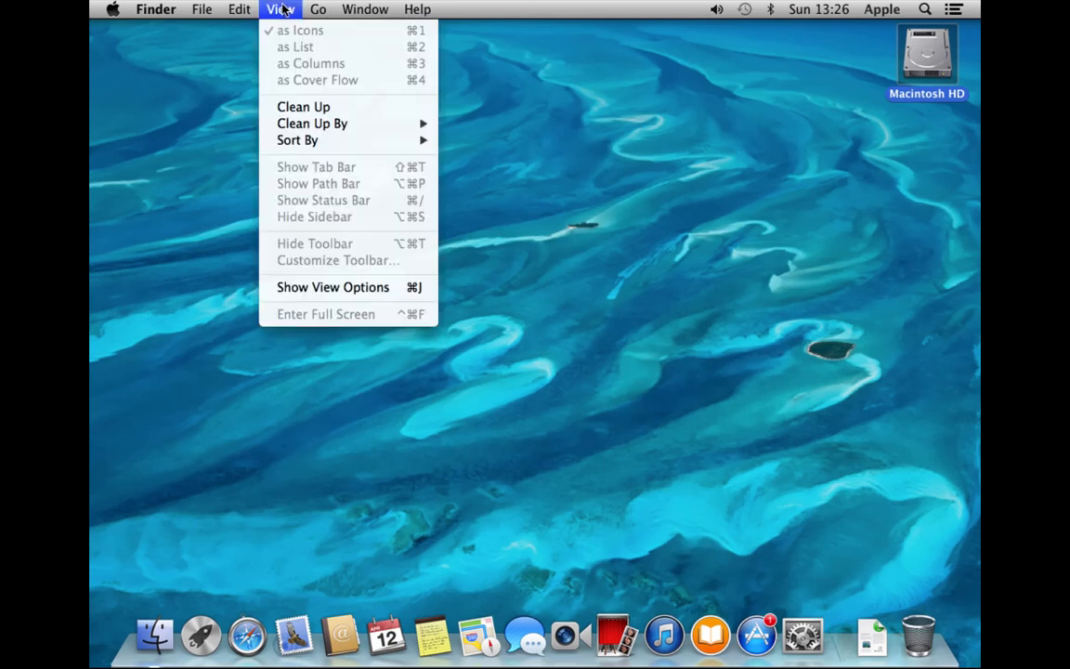
{"action": "mouse_move", "coordinate": [312, 8]}
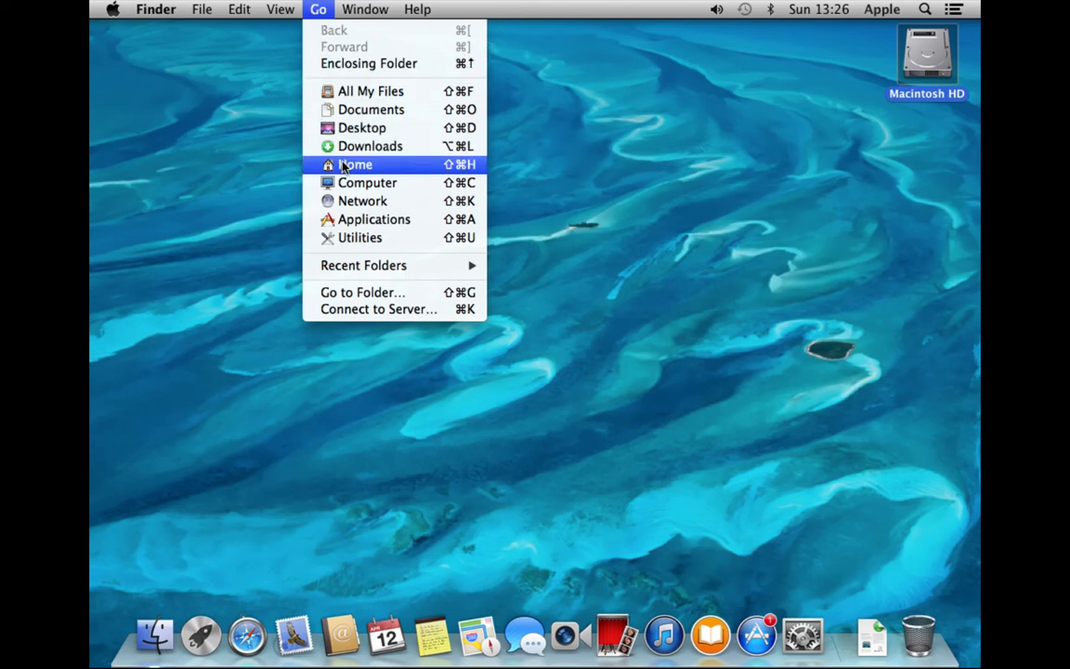
{"action": "left_click", "coordinate": [351, 310]}
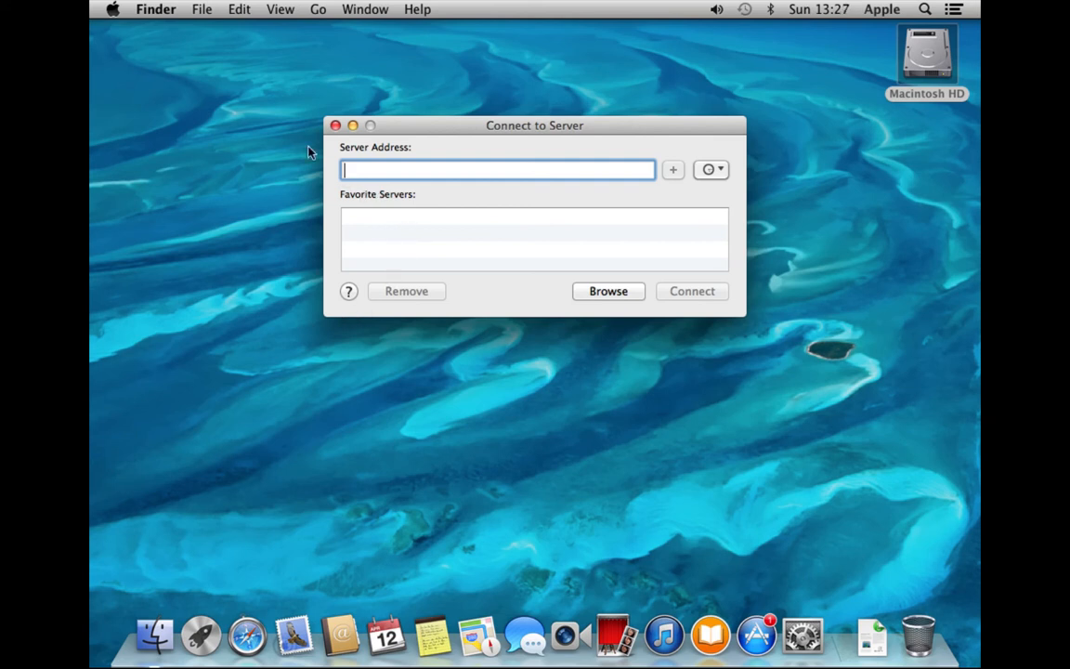
{"action": "left_click", "coordinate": [335, 126]}
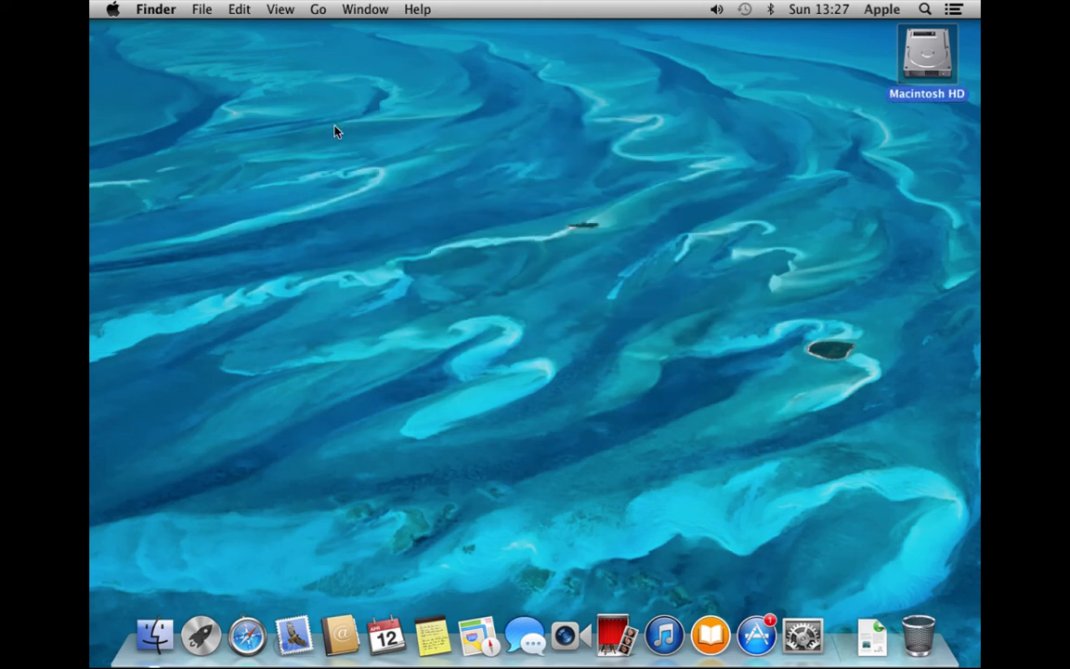
{"action": "left_click", "coordinate": [324, 9]}
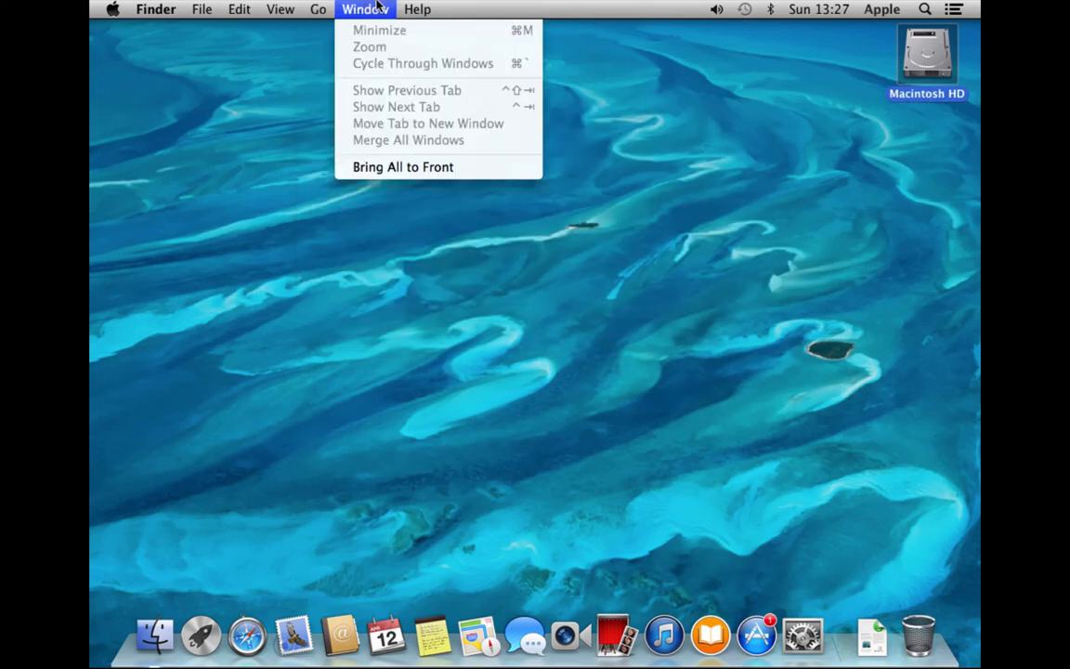
{"action": "mouse_move", "coordinate": [408, 5]}
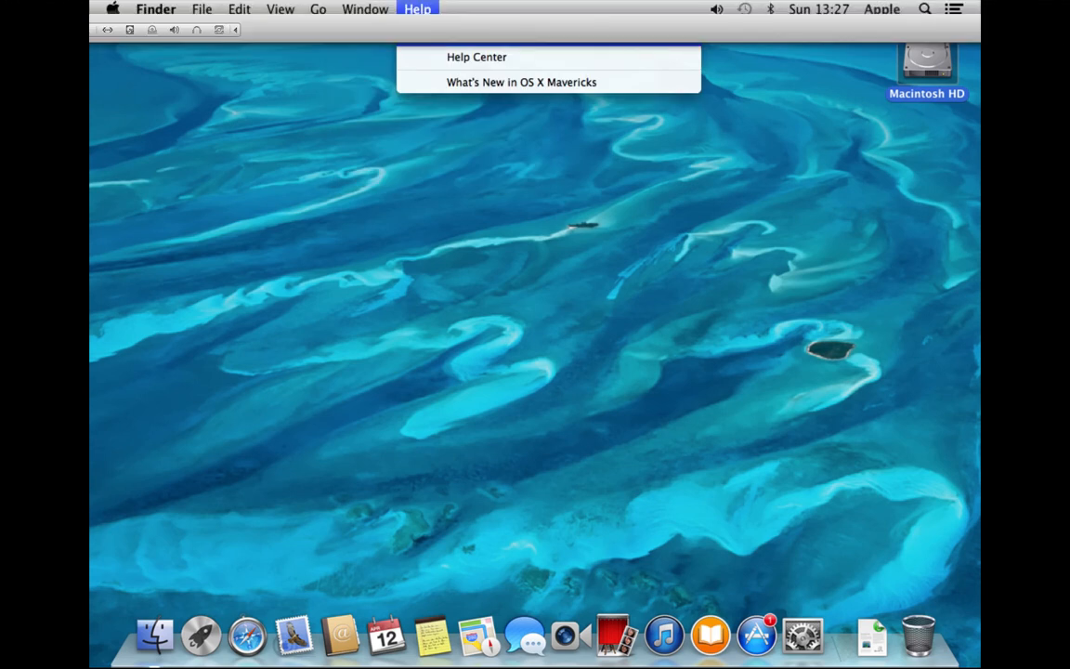
{"action": "left_click", "coordinate": [425, 138]}
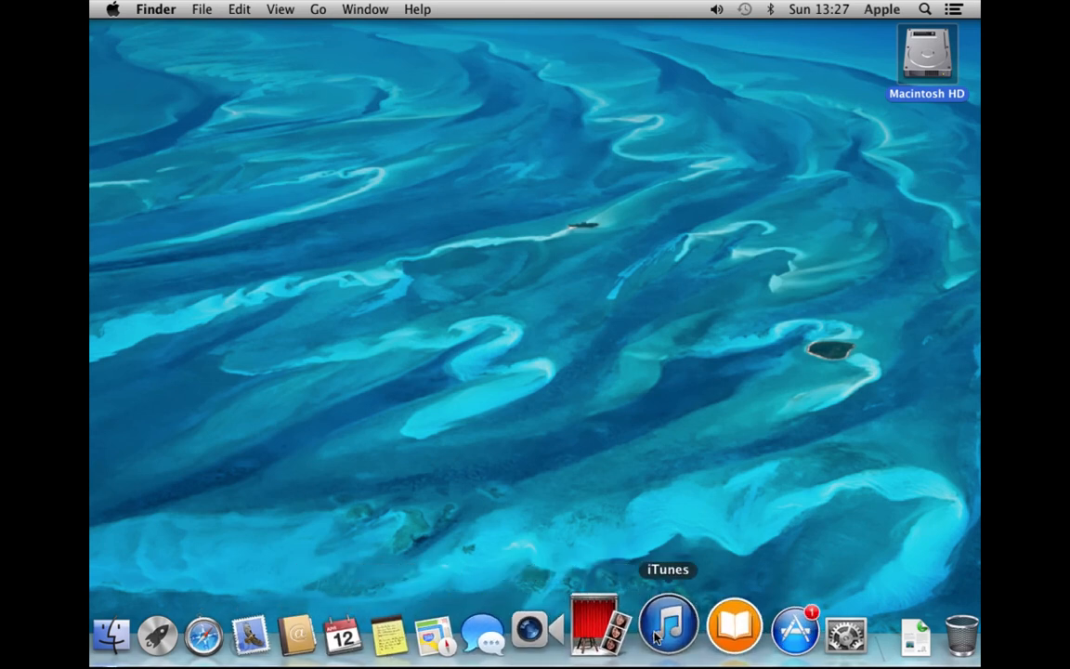
Remove iBooks from the Dock via Options > Remove from Dock, and drag App Store out
{"action": "left_click", "coordinate": [706, 635]}
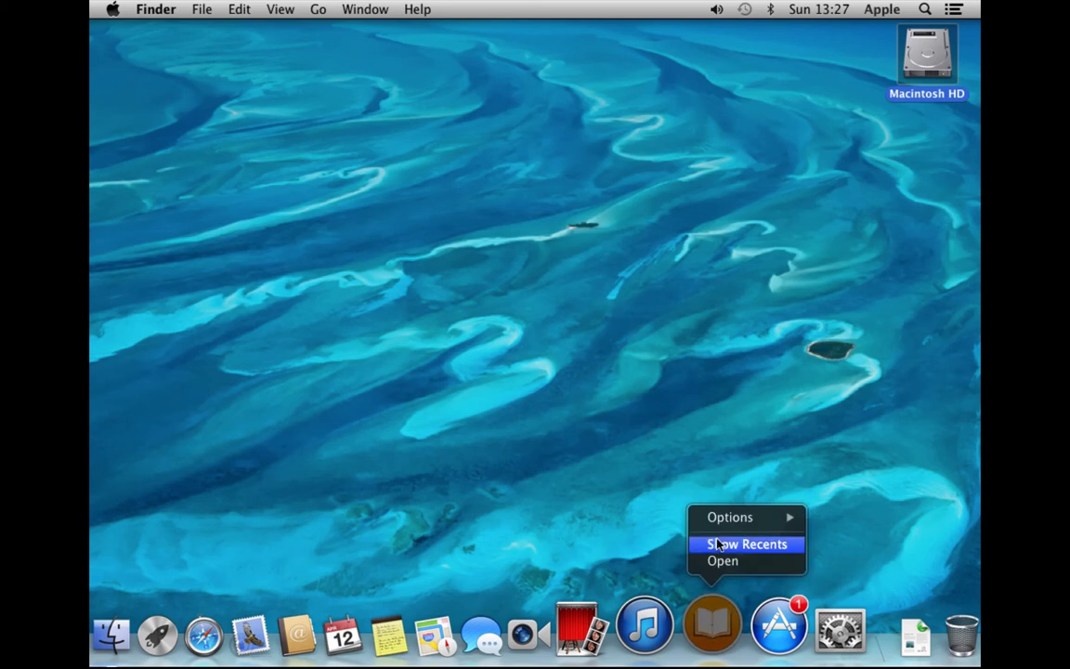
{"action": "mouse_move", "coordinate": [739, 520]}
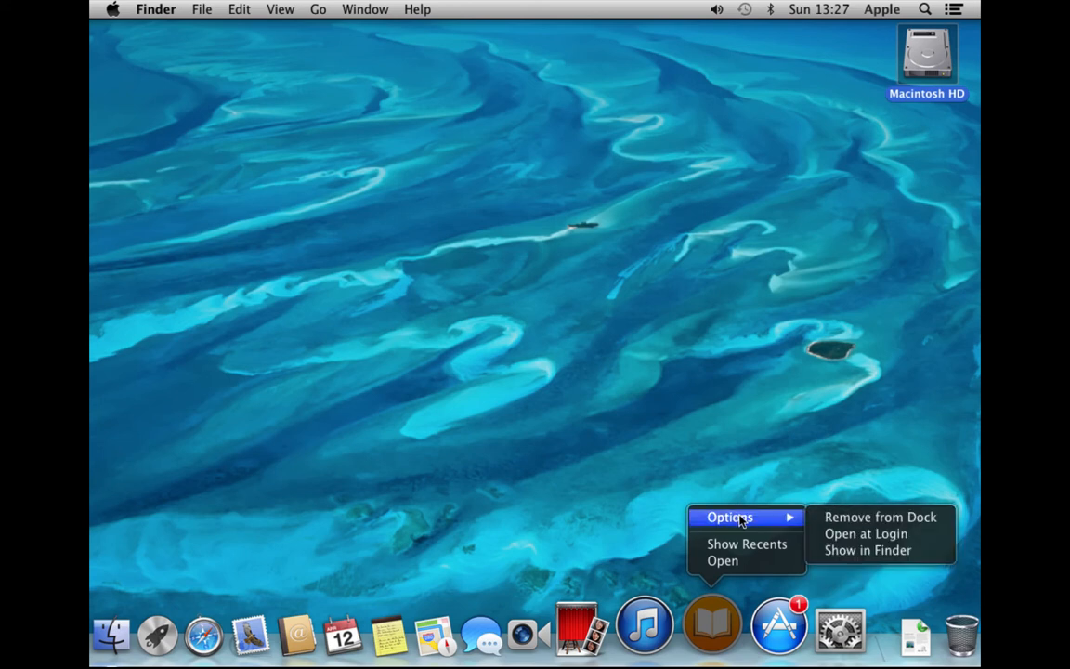
{"action": "left_click", "coordinate": [831, 523]}
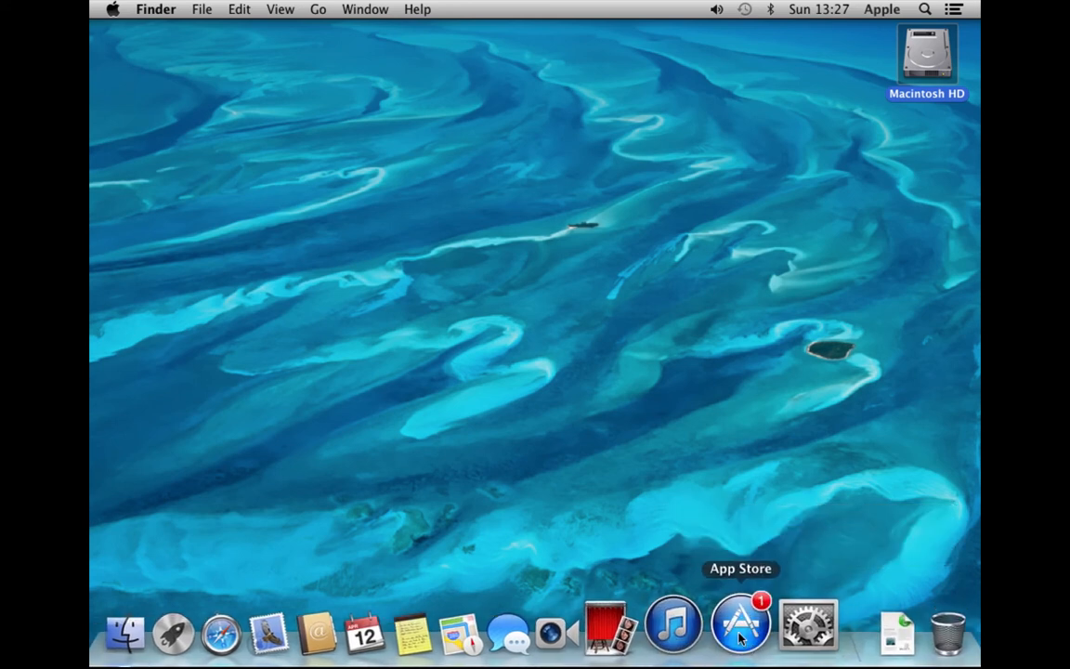
{"action": "left_click_drag", "start_coordinate": [741, 638], "coordinate": [692, 132]}
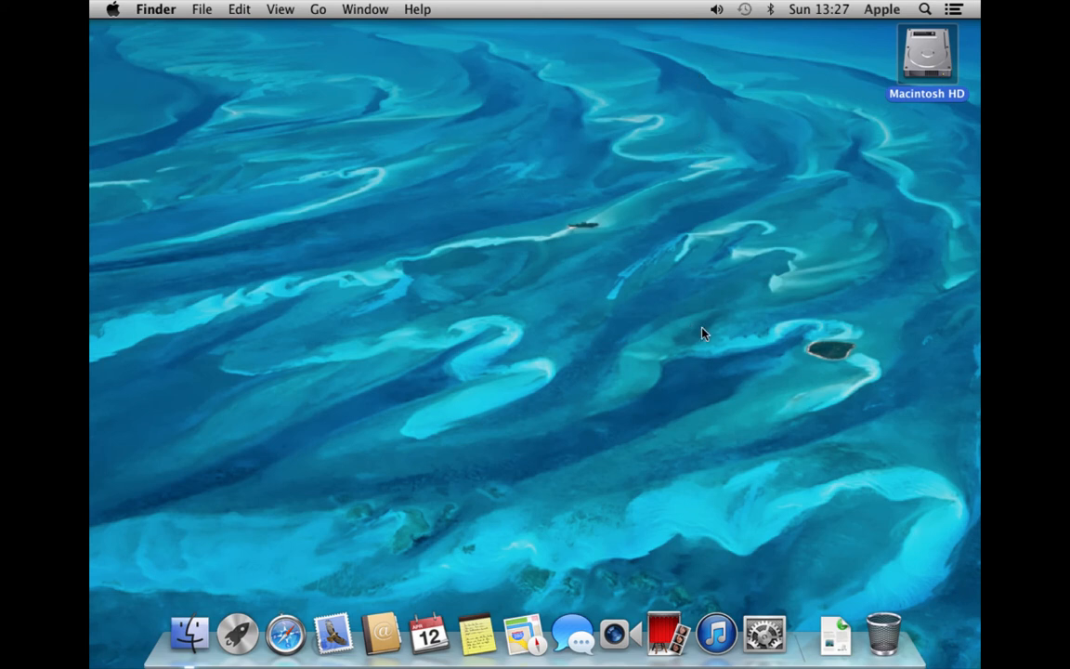
Drag Font Book from Macintosh HD's Applications folder onto the Dock, collapse Favorites, and close the window
{"action": "double_click", "coordinate": [926, 47]}
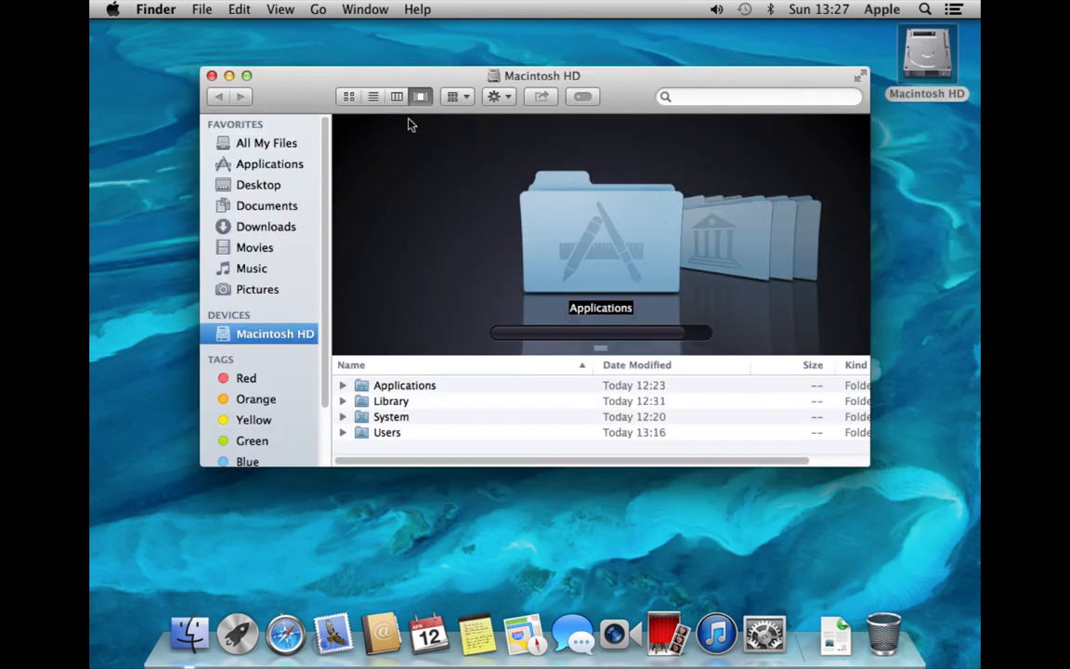
{"action": "left_click", "coordinate": [283, 168]}
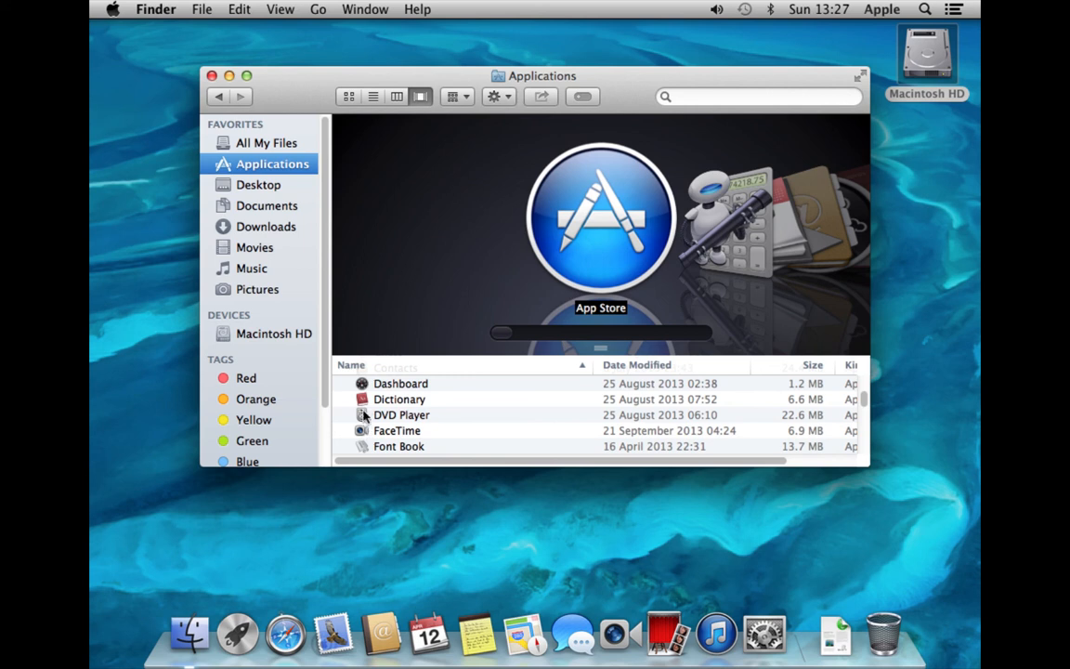
{"action": "left_click_drag", "start_coordinate": [362, 447], "coordinate": [404, 654]}
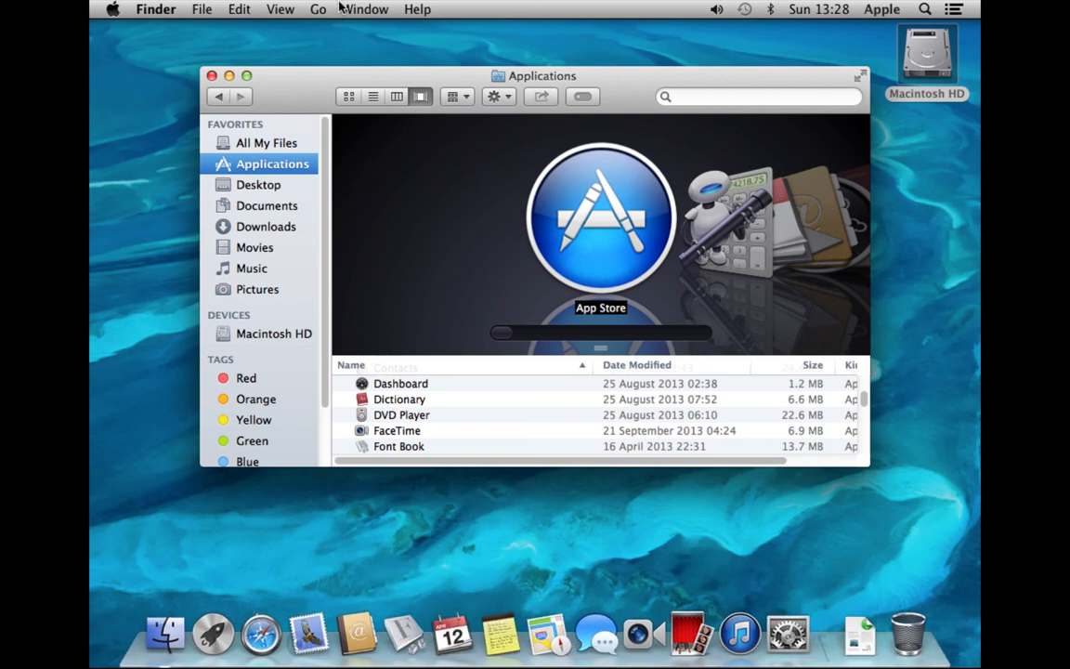
{"action": "left_click", "coordinate": [295, 124]}
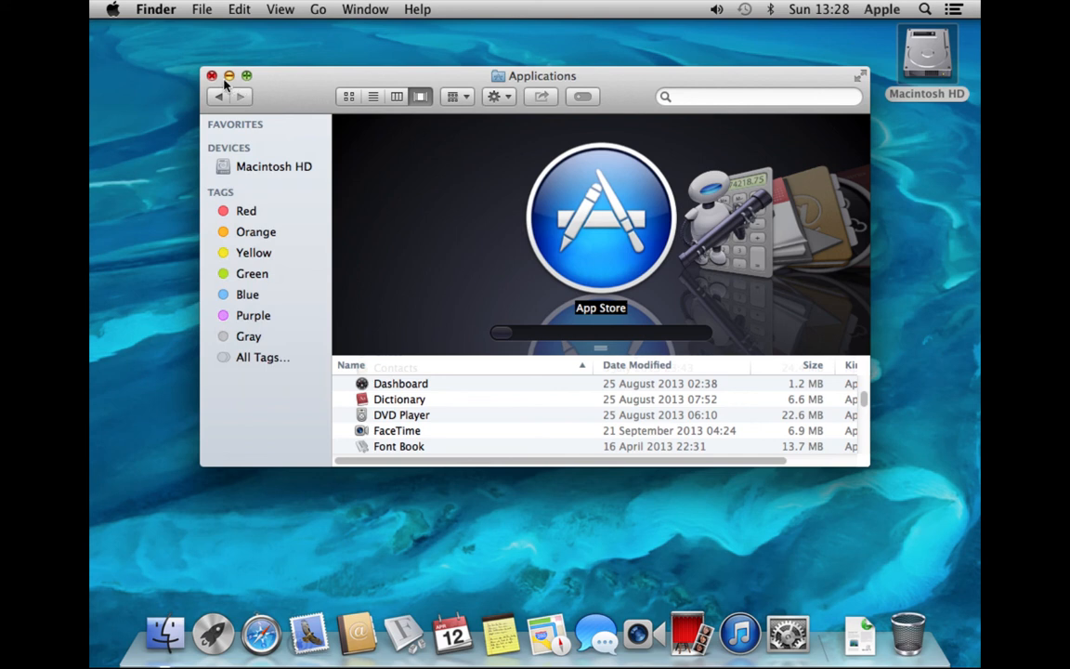
{"action": "left_click", "coordinate": [212, 75]}
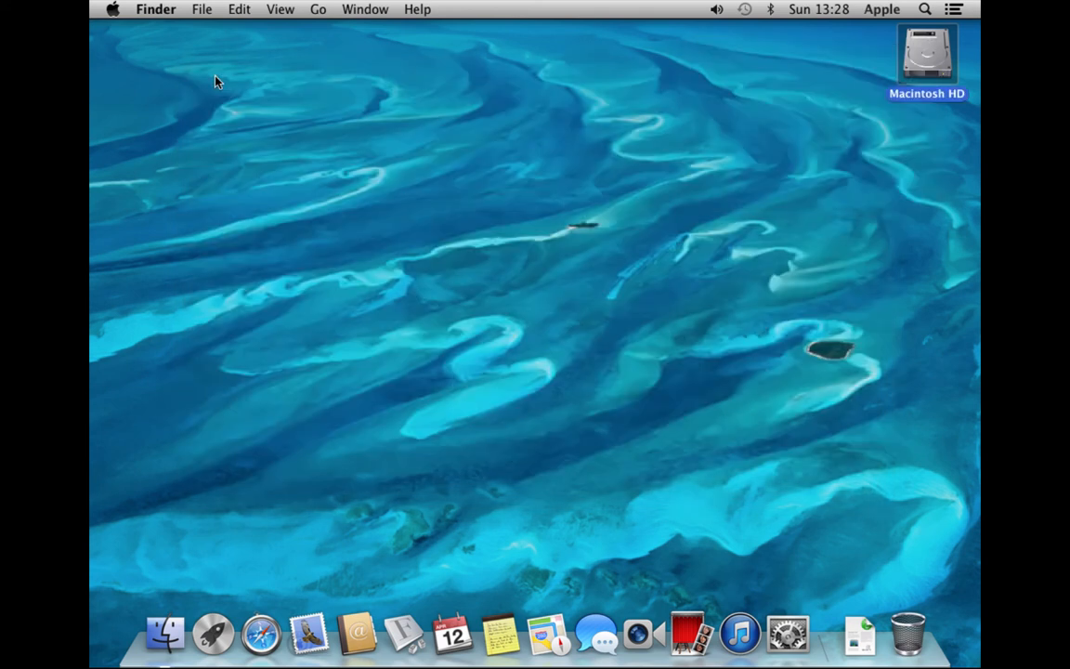
Log out from the Apple menu, confirming Log Out in the dialog
{"action": "left_click", "coordinate": [116, 11]}
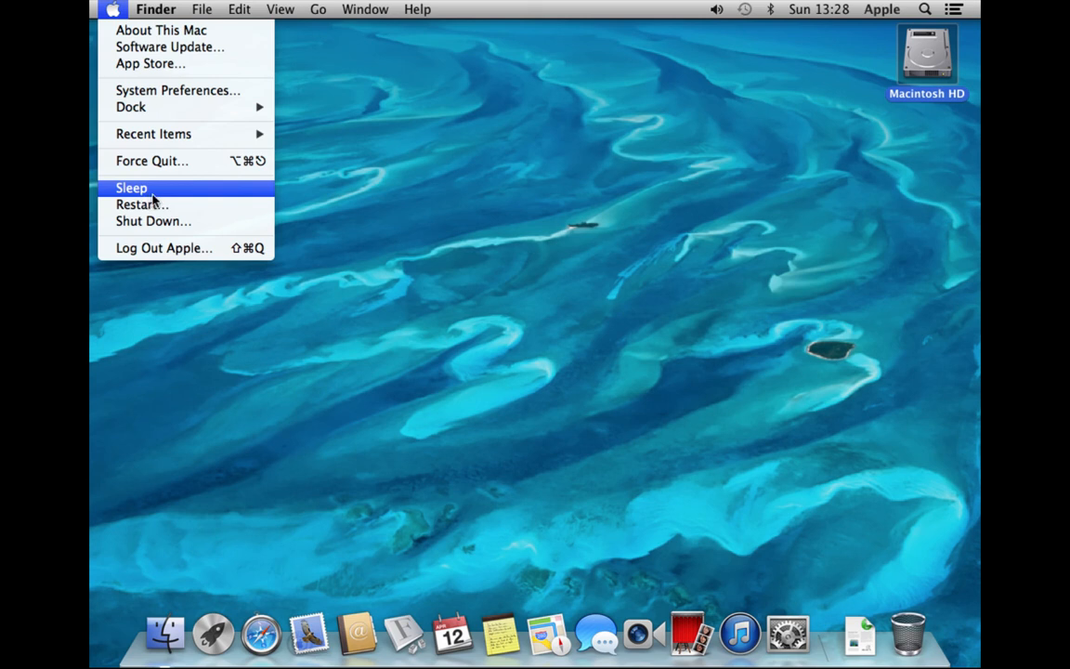
{"action": "left_click", "coordinate": [155, 253]}
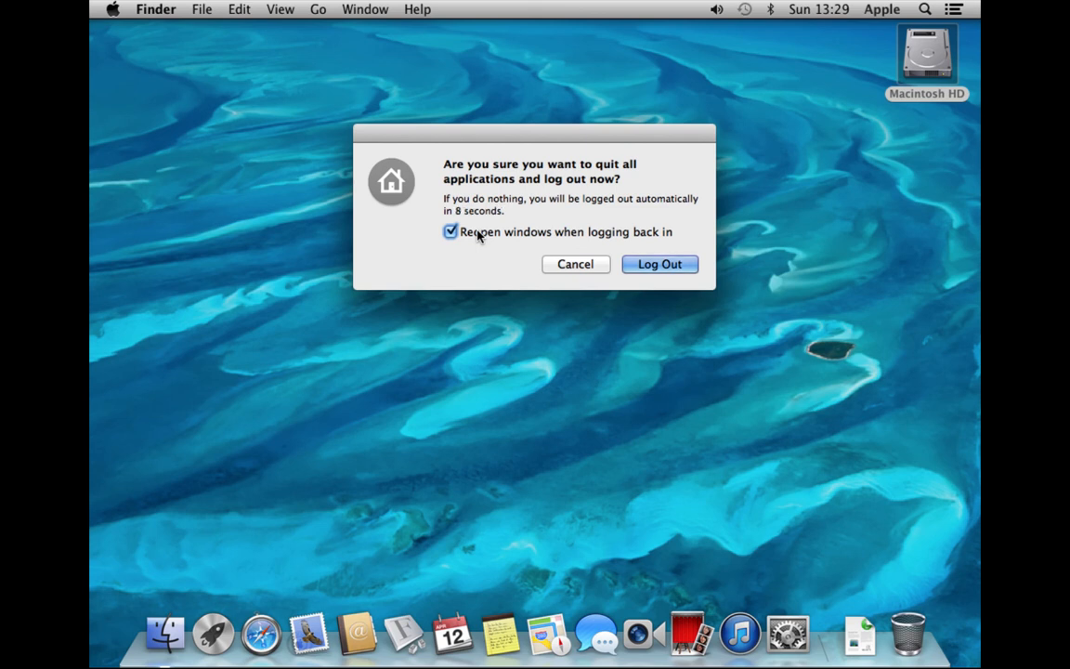
{"action": "left_click", "coordinate": [653, 264]}
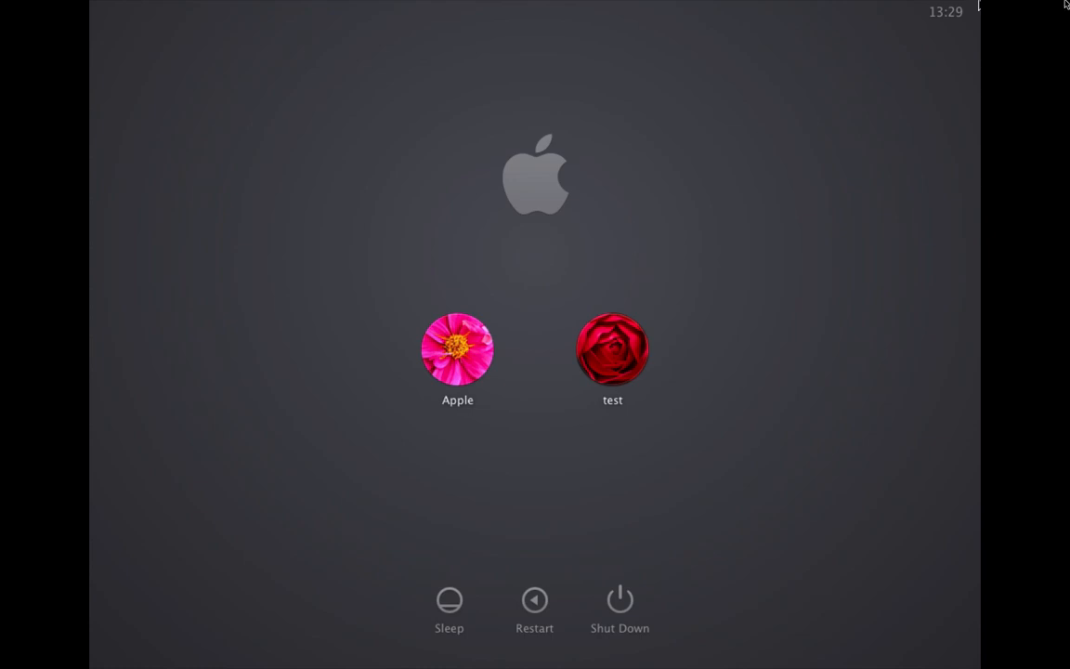
{"action": "mouse_move", "coordinate": [1065, 4]}
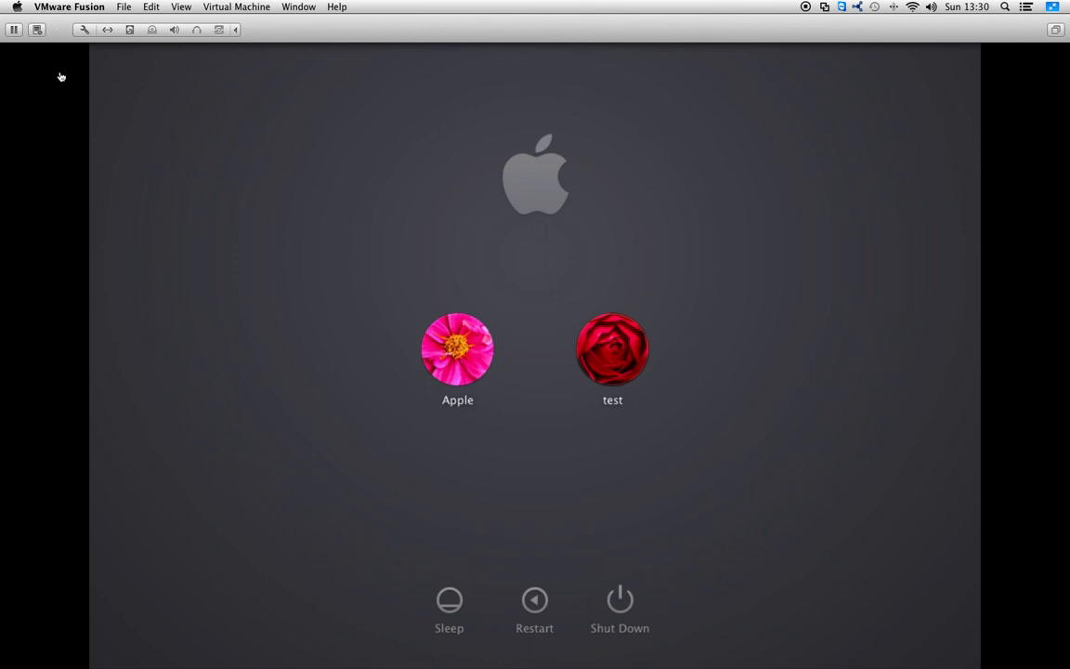
Take VMware Fusion out of full screen, switch to QuickTime Player and quit it
{"action": "left_click", "coordinate": [1052, 7]}
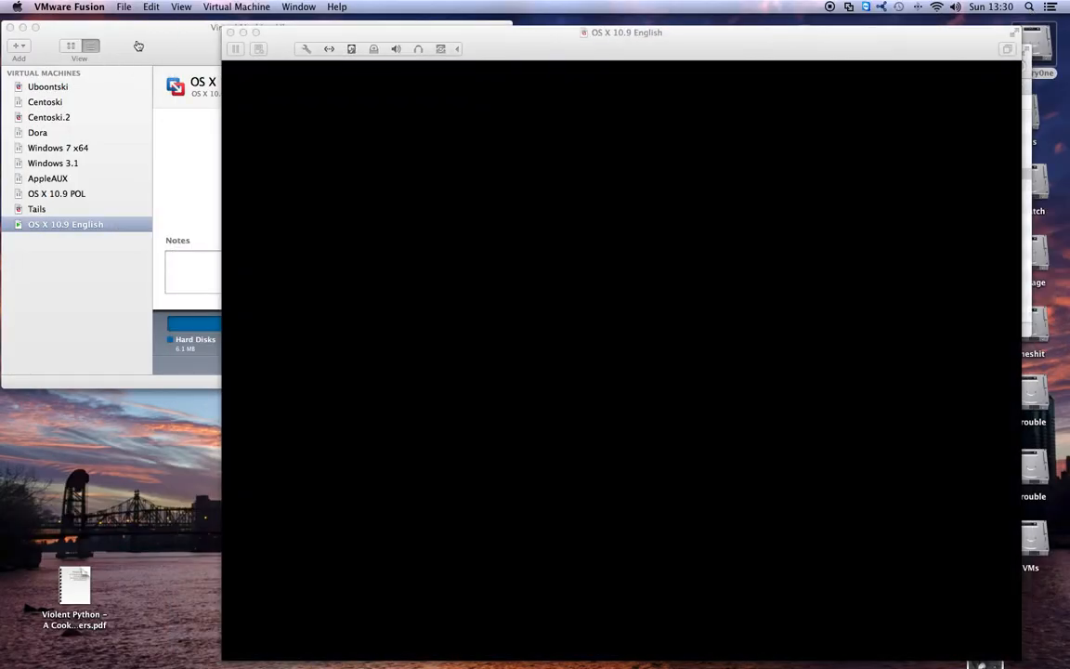
{"action": "left_click", "coordinate": [140, 44]}
{"action": "key", "text": "super+Tab"}
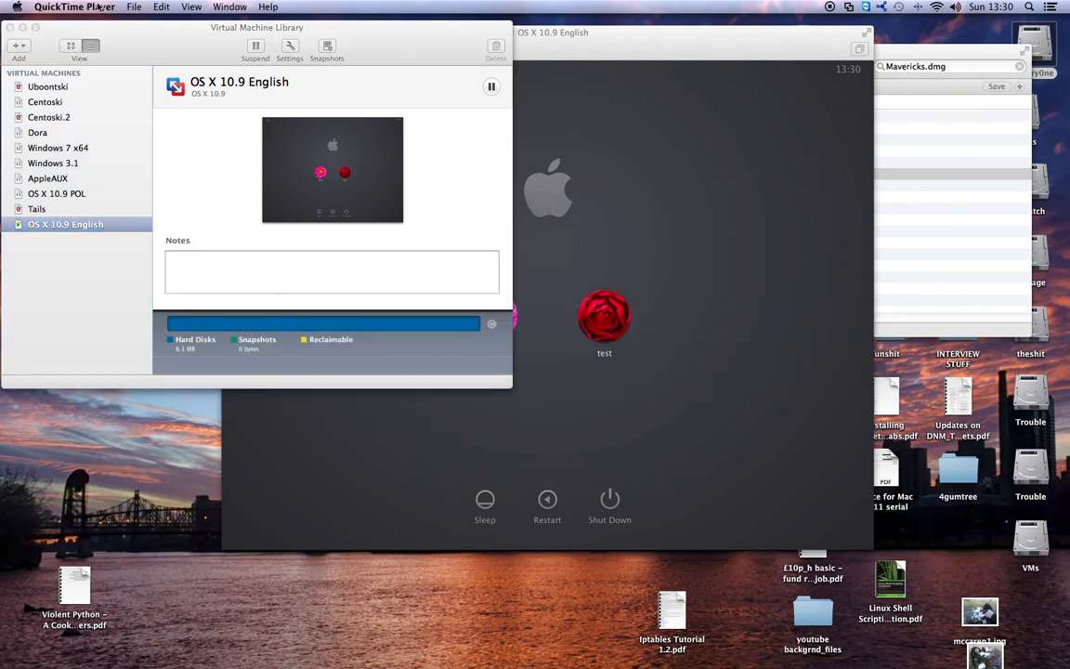
{"action": "left_click", "coordinate": [90, 7]}
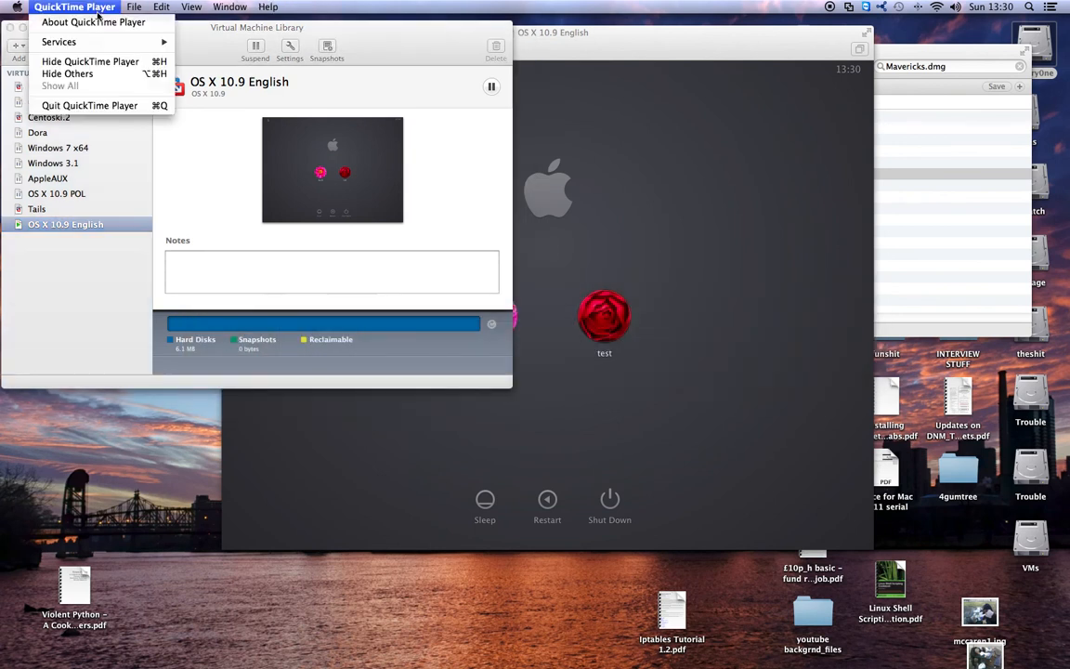
{"action": "left_click", "coordinate": [90, 108]}
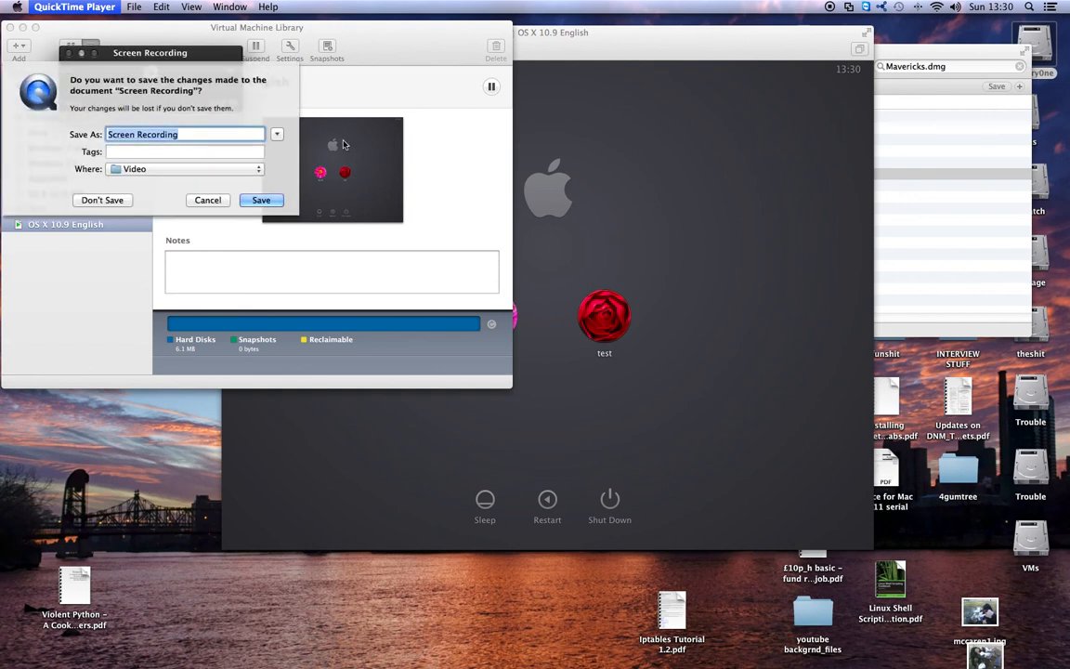
Name the recording 'Apple First Look', expand the save sheet, and close the VM to suspend it
{"action": "type", "text": "Apple First Look"}
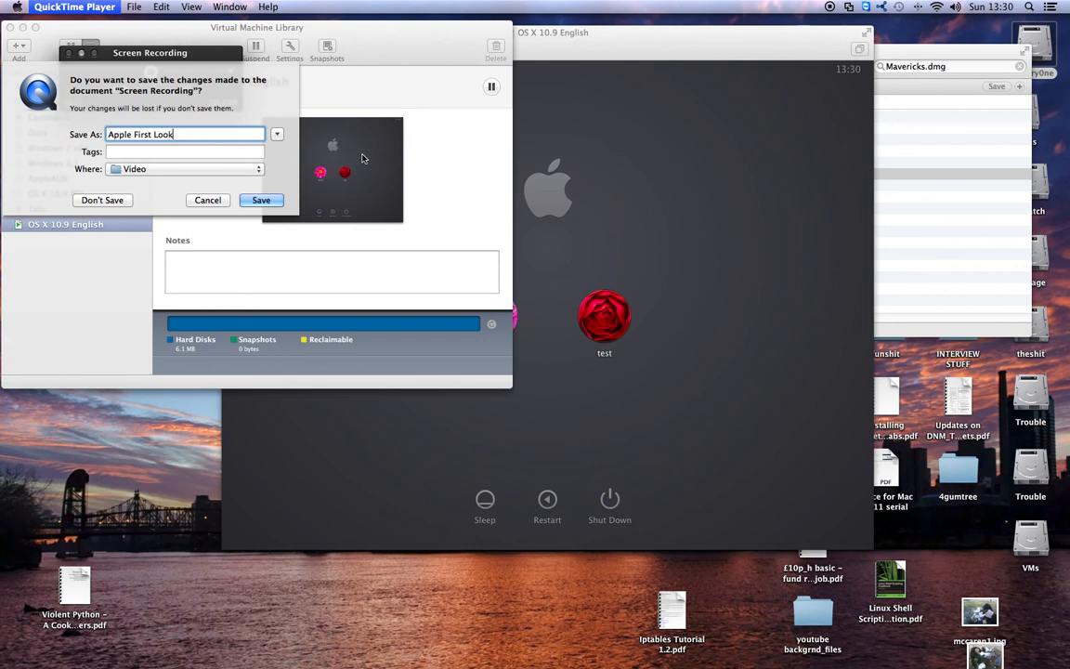
{"action": "left_click", "coordinate": [277, 136]}
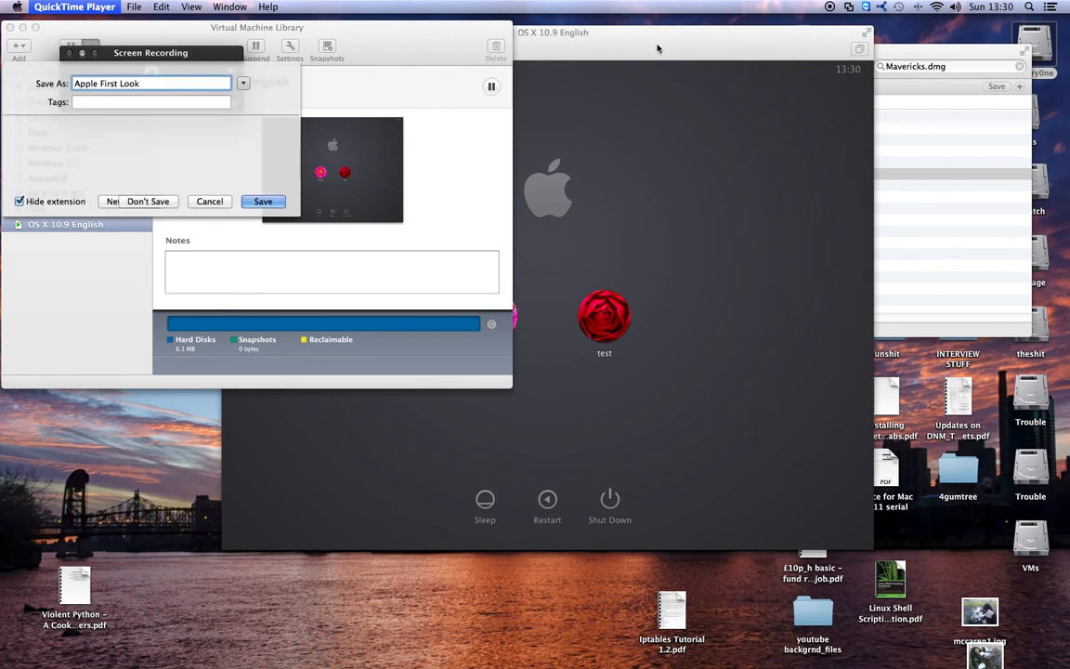
{"action": "left_click", "coordinate": [656, 49]}
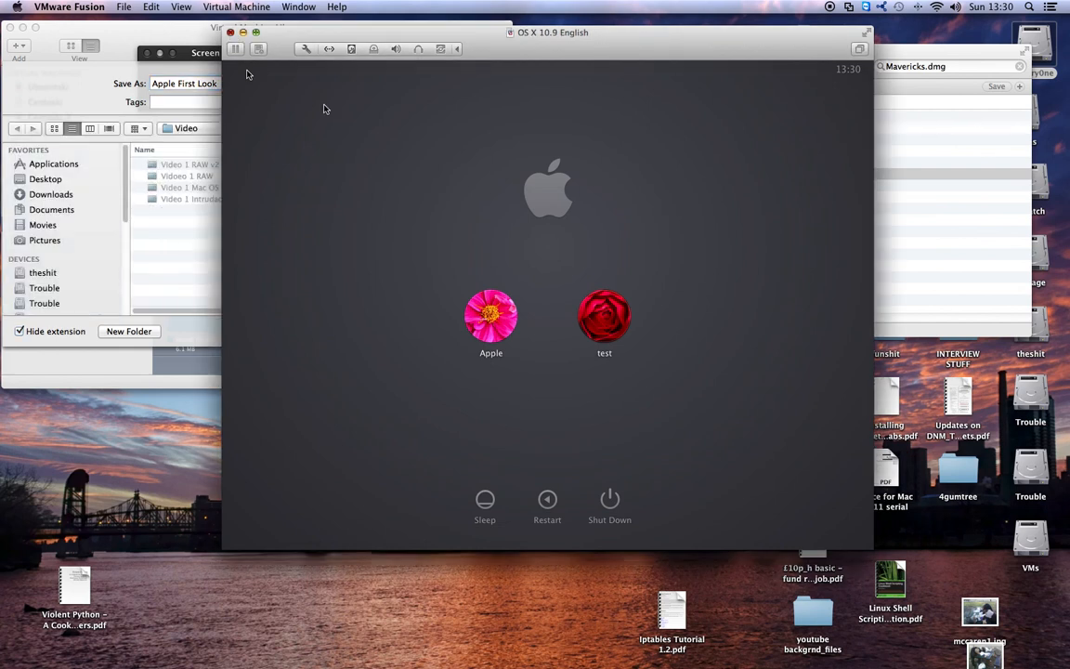
{"action": "left_click", "coordinate": [231, 33]}
{"action": "left_click", "coordinate": [111, 75]}
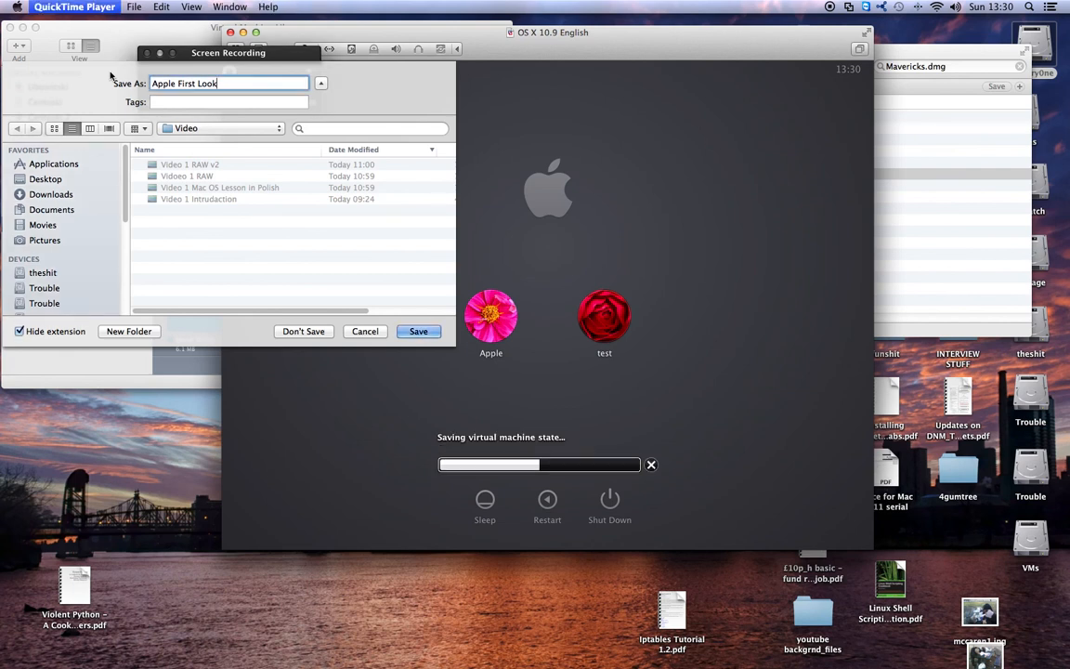
In the YouTube Pol Mac Channel folder, create a new folder named 'Mac OS English'
{"action": "left_click", "coordinate": [252, 132]}
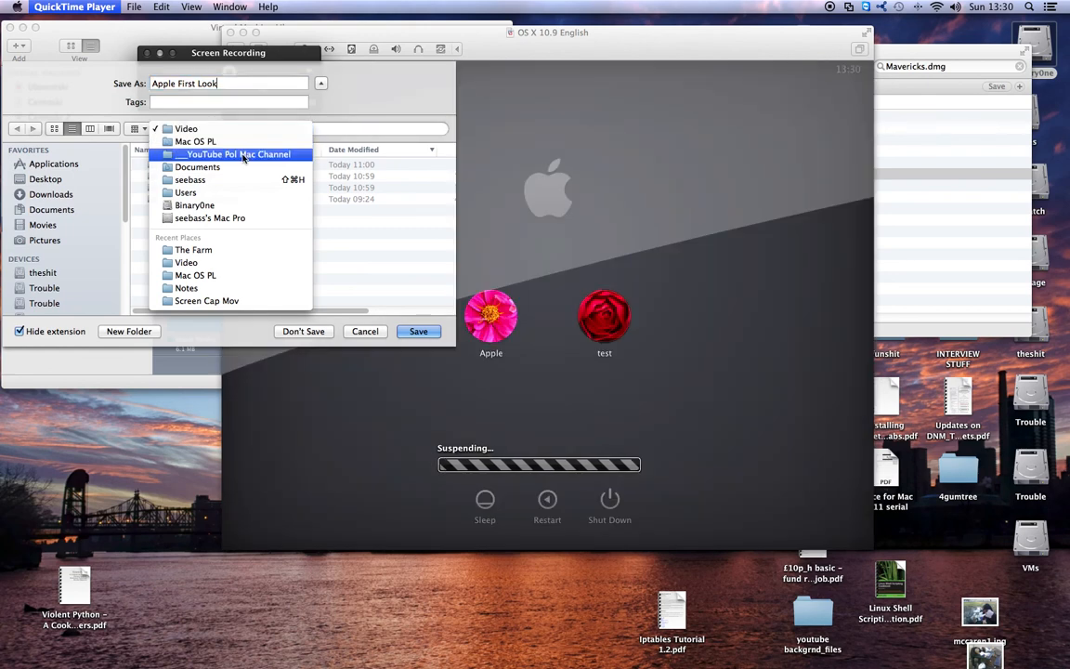
{"action": "left_click", "coordinate": [243, 157]}
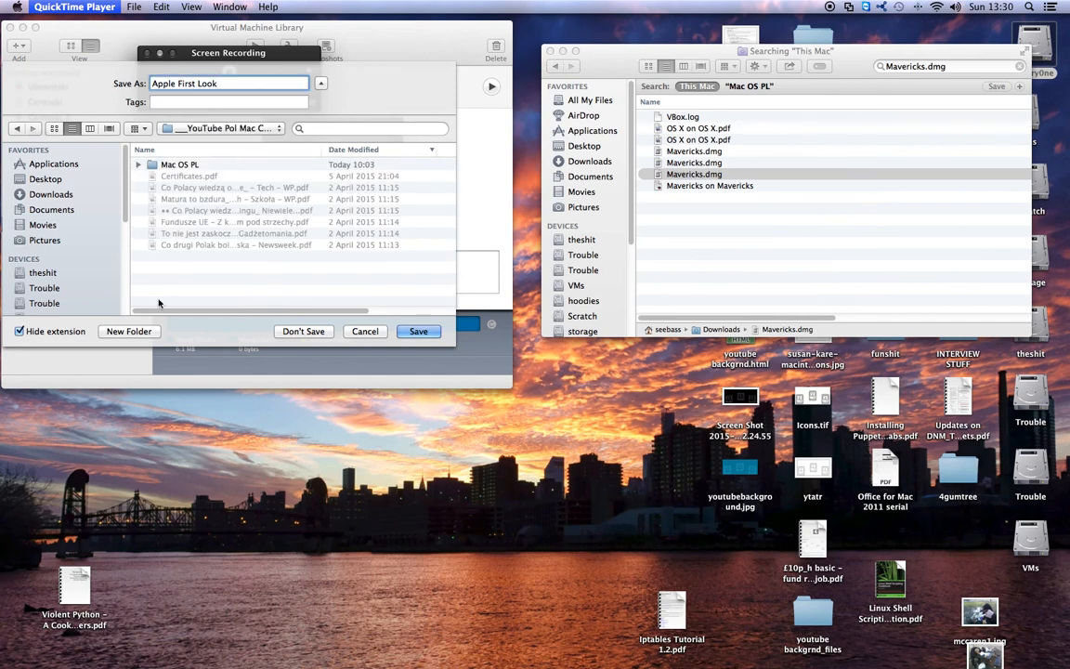
{"action": "left_click", "coordinate": [142, 333]}
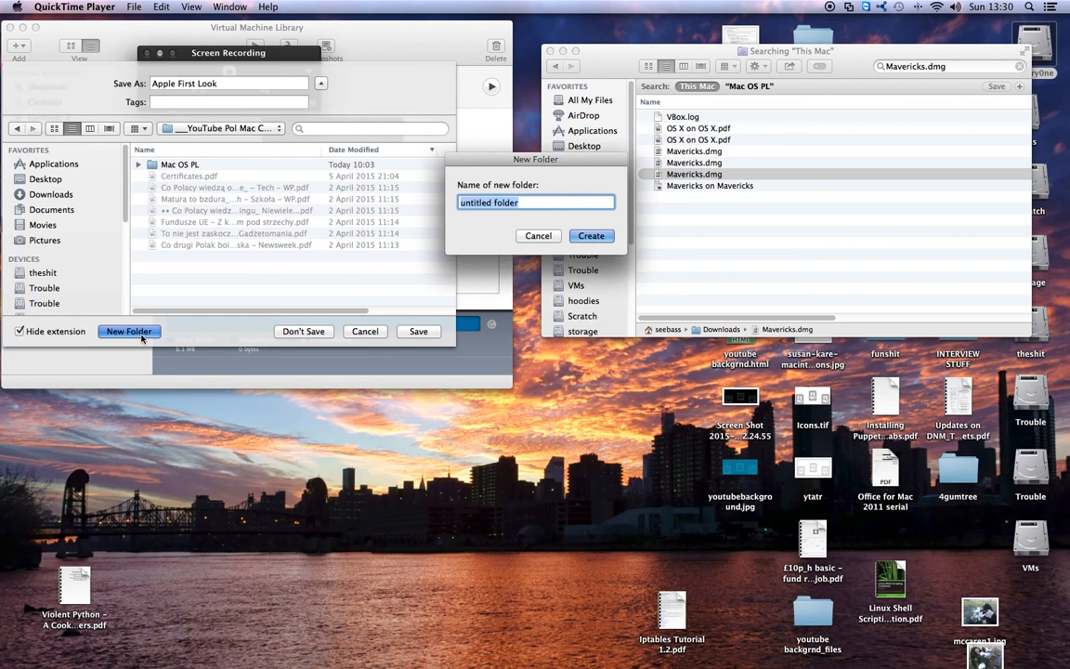
{"action": "type", "text": "Mac OS "}
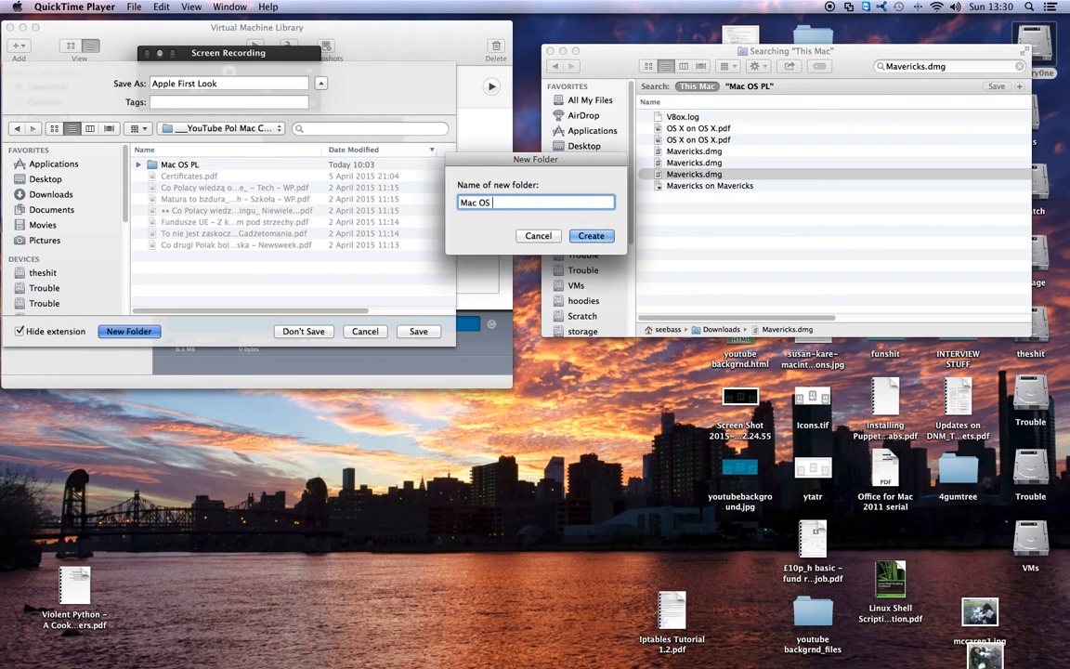
{"action": "type", "text": "English"}
{"action": "key", "text": "Return"}
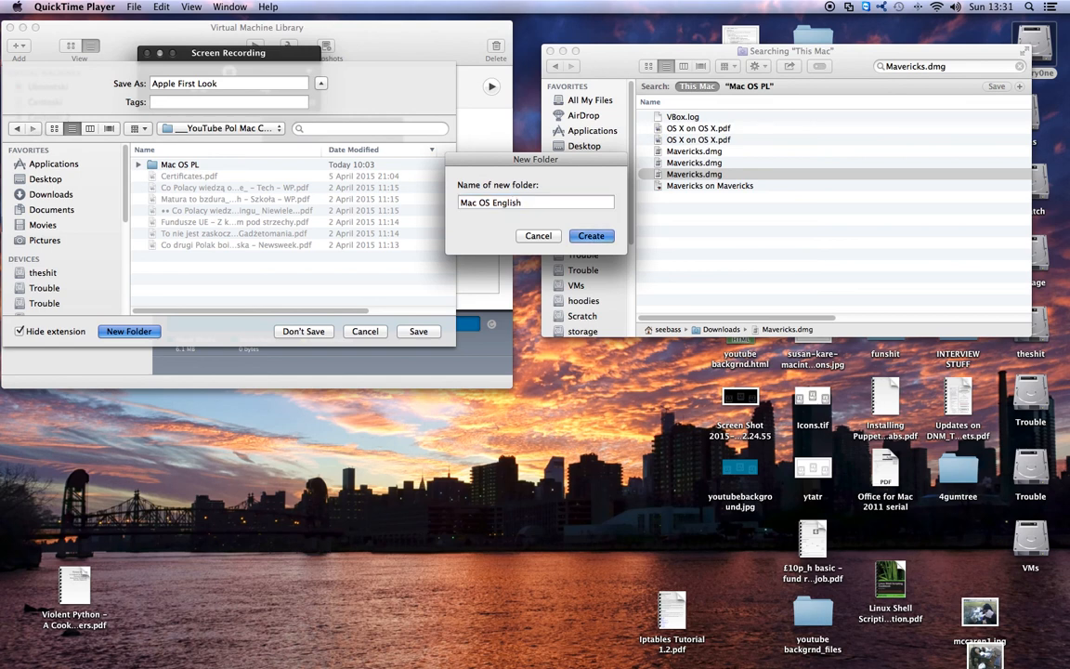